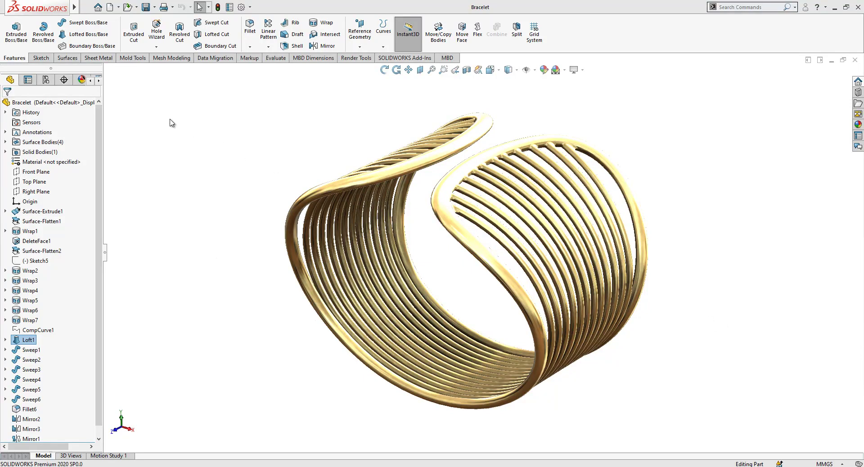
Step: Create a new blank part document, Part2
click(109, 7)
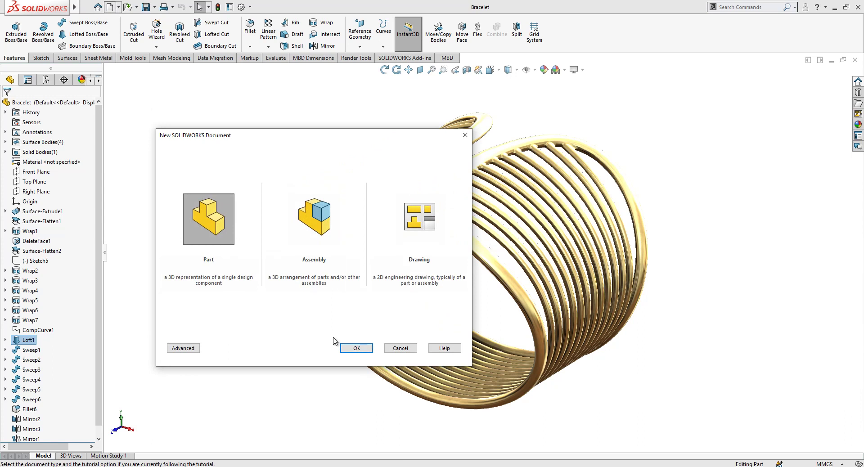
click(360, 348)
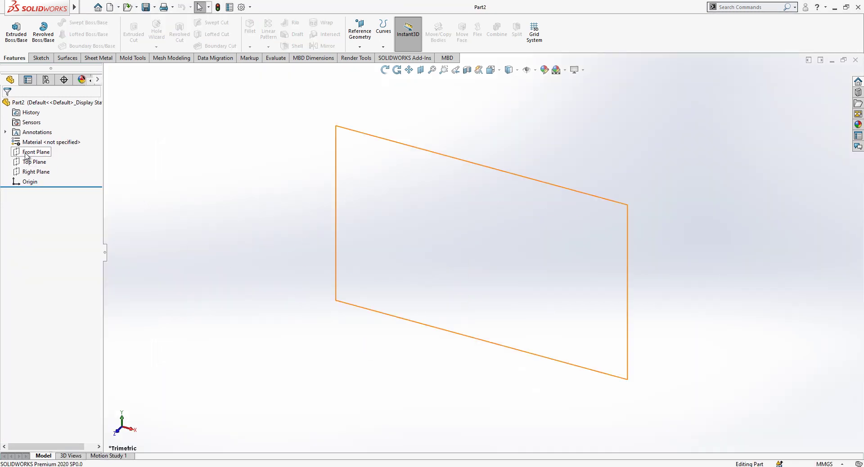
Step: Draw an ellipse centred on the origin on the Front Plane
click(36, 152)
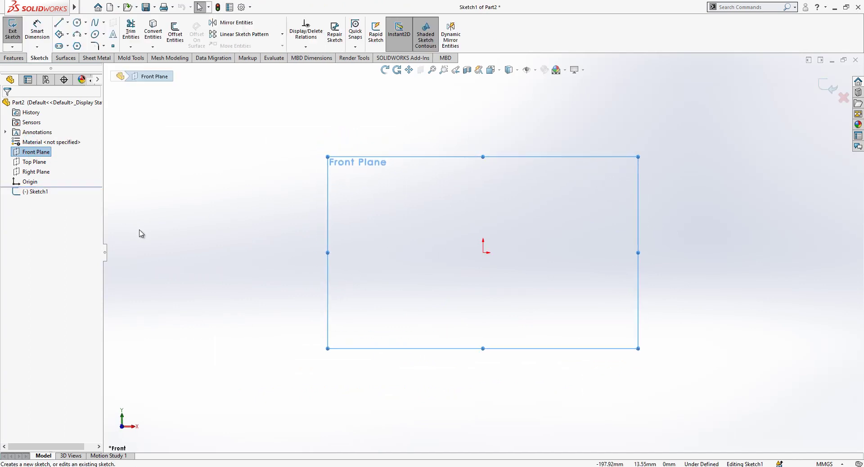
click(95, 36)
click(483, 252)
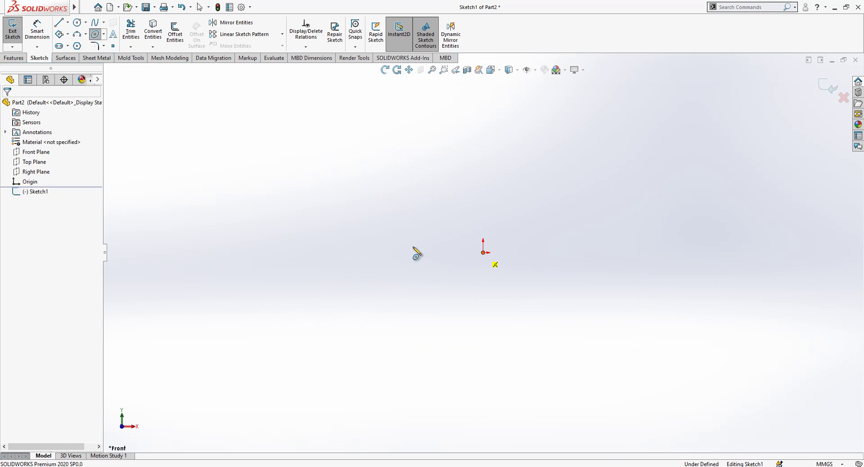
click(363, 252)
click(484, 158)
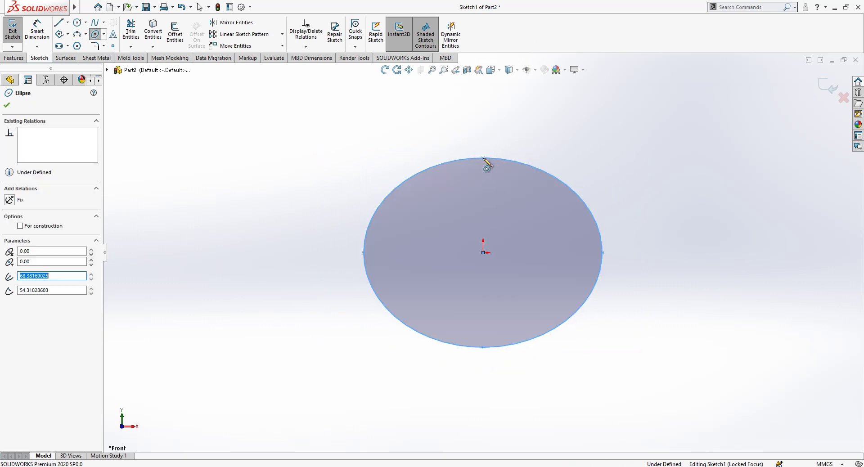
key(Escape)
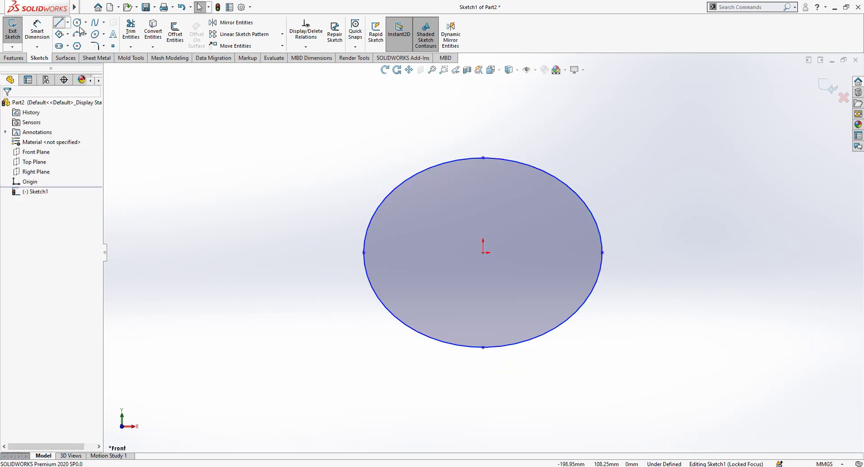
Step: Draw vertical and horizontal lines through the ellipse's top-bottom and left-right vertices
key(l)
click(483, 158)
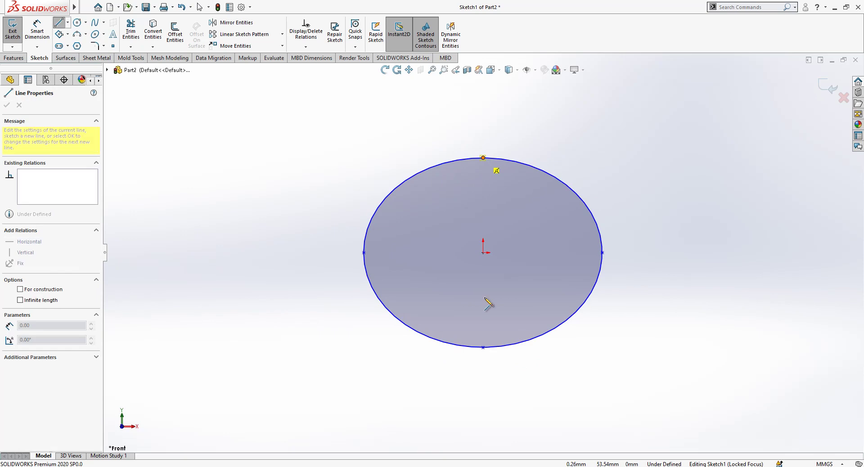
click(483, 347)
key(Escape)
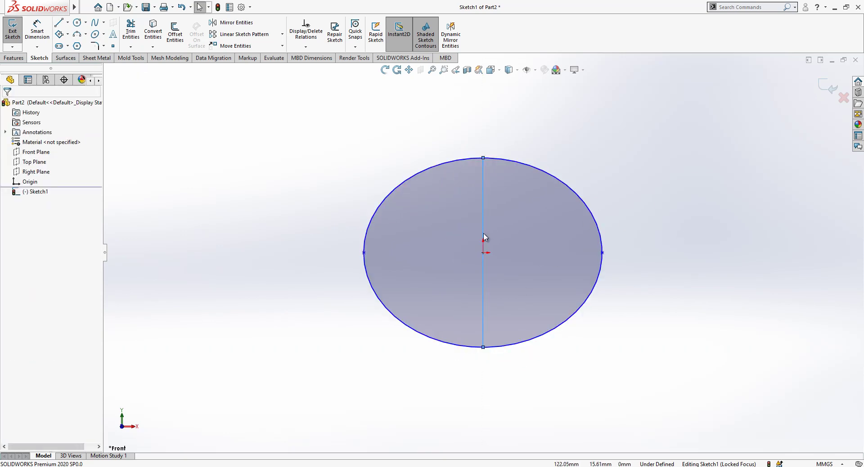
key(l)
click(363, 253)
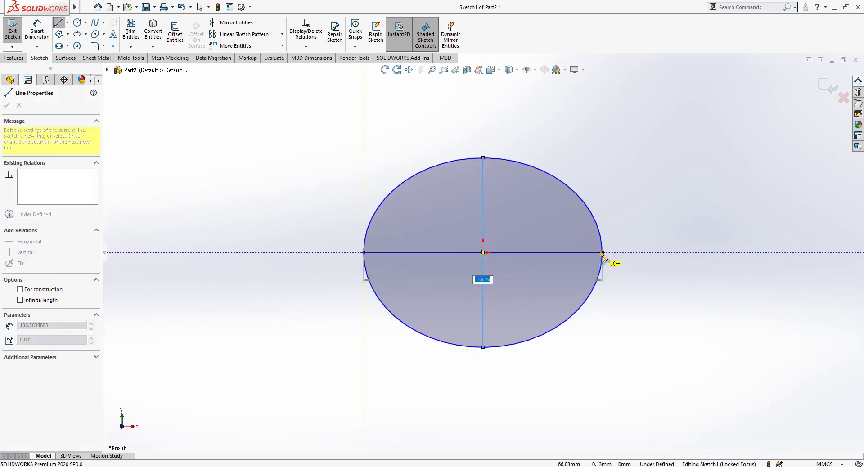
click(602, 253)
key(Escape)
Step: Make both axis lines construction geometry and reshape the ellipse by its top vertex
click(477, 241)
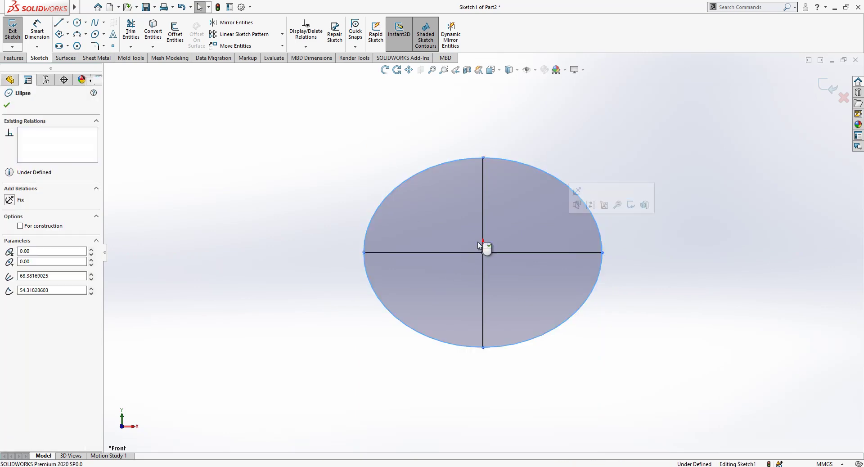
click(484, 229)
click(577, 203)
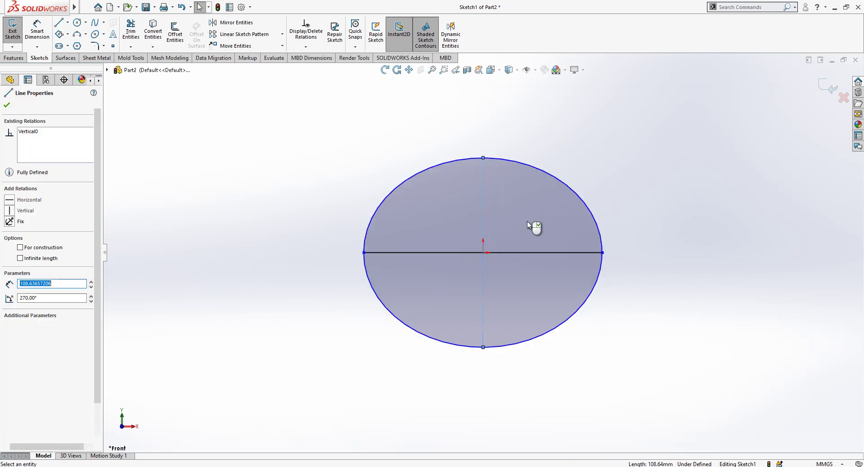
click(527, 253)
click(617, 226)
drag(483, 158, 477, 167)
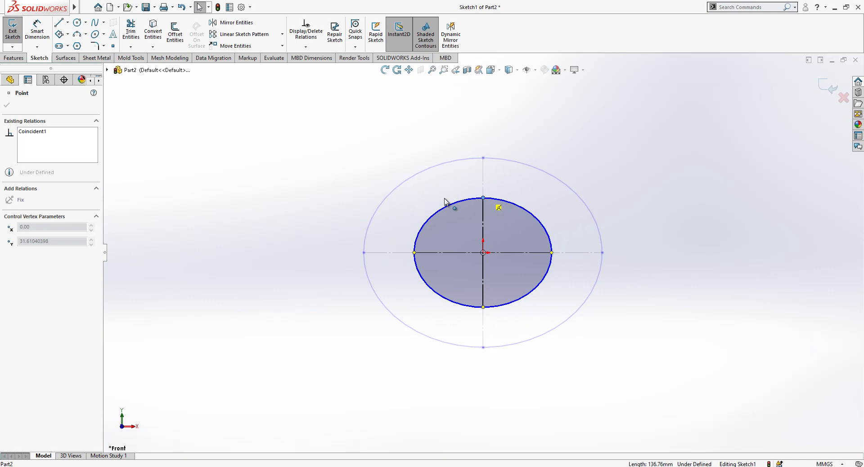
click(610, 230)
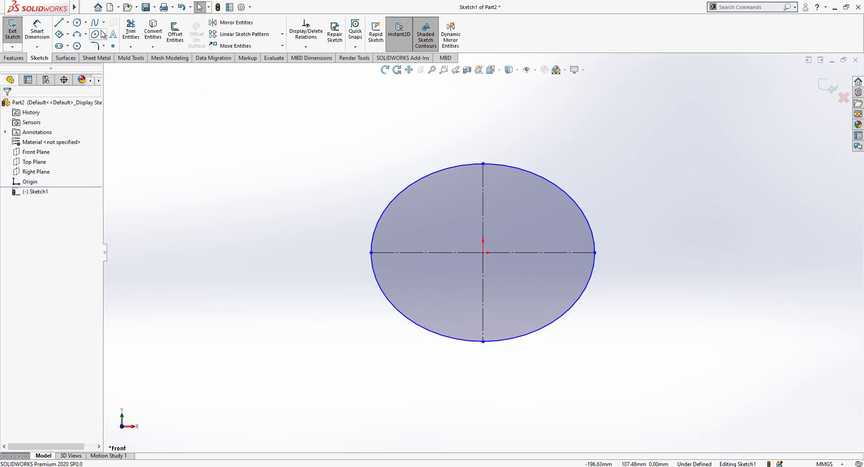
Step: Draw a small second ellipse at upper left, then delete it
click(96, 34)
click(217, 174)
click(238, 214)
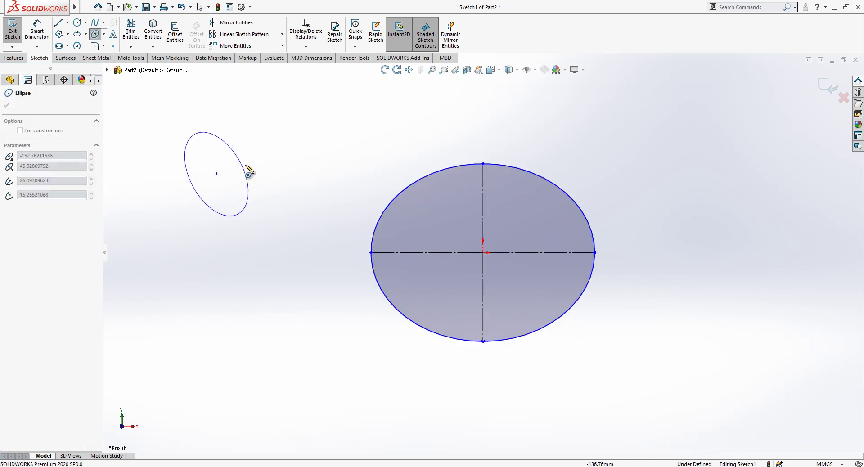
click(251, 156)
key(Escape)
drag(250, 156, 218, 133)
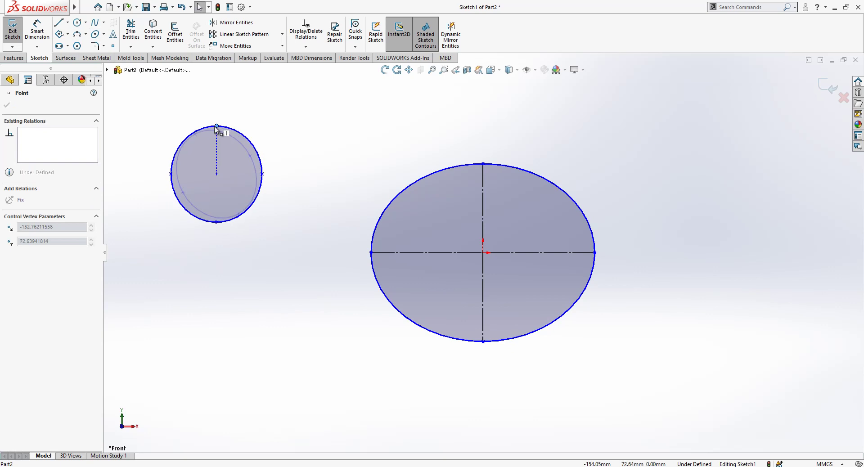
drag(273, 124, 165, 227)
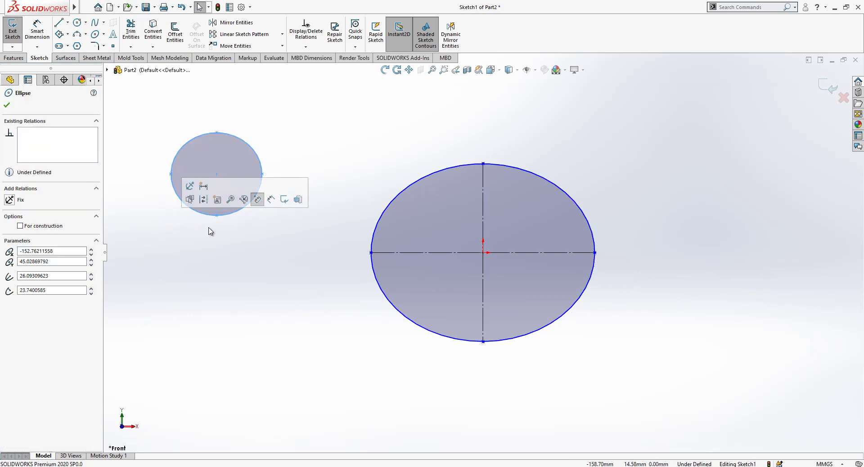
key(Delete)
scroll(558, 206, down, 1)
scroll(584, 209, down, 1)
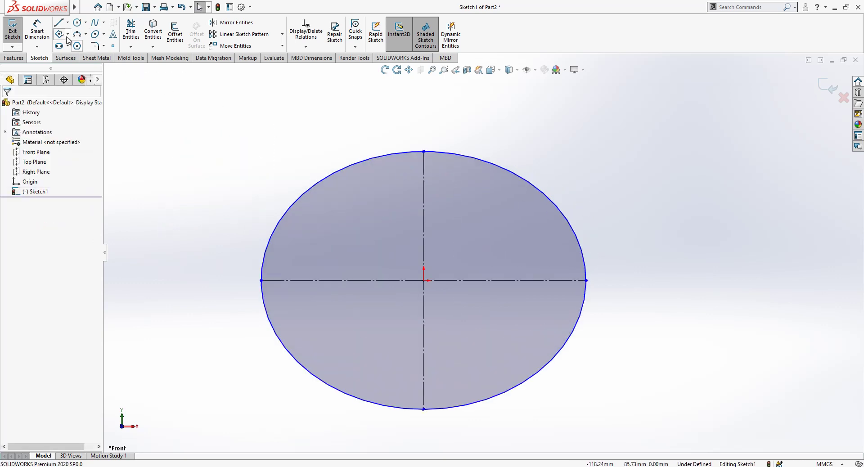
Step: Dimension the ellipse 35 mm tall and 45 mm wide with Smart Dimension
click(44, 29)
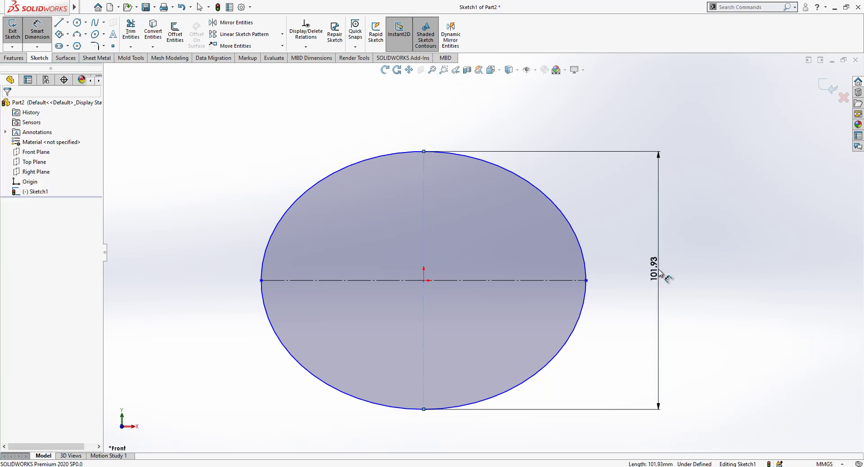
click(657, 272)
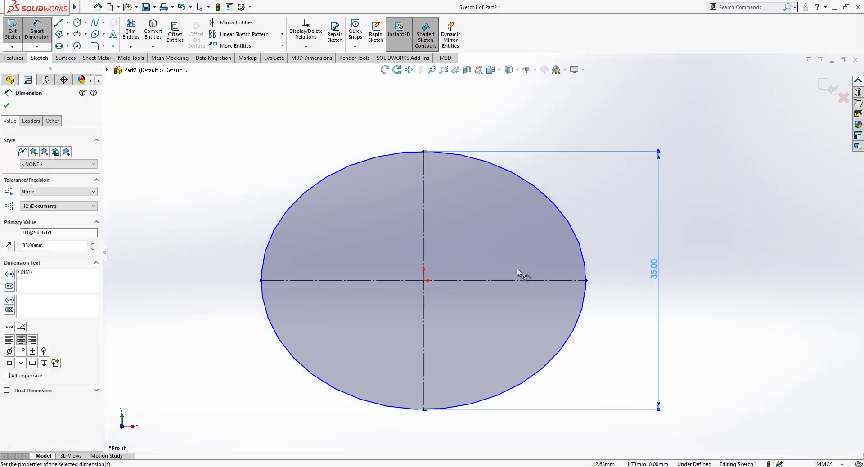
click(513, 285)
click(448, 122)
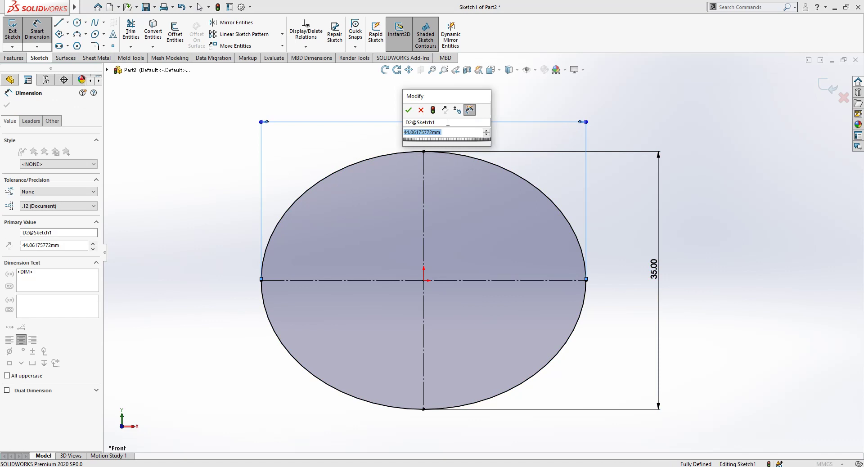
text(45)
key(Return)
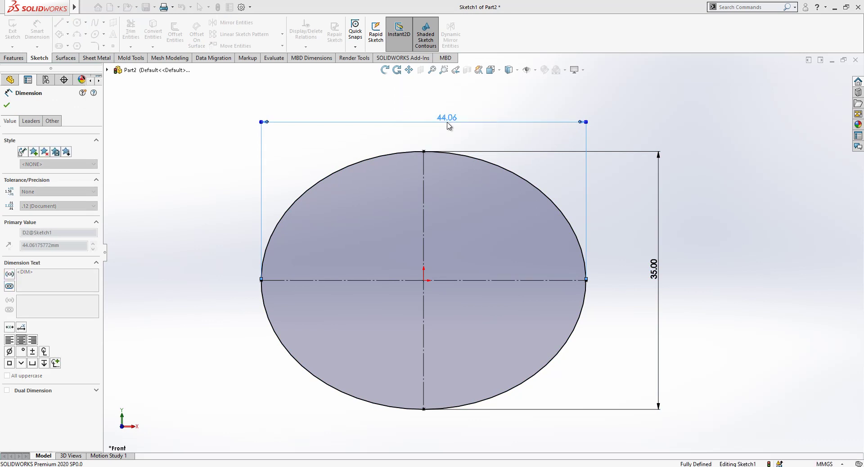
key(Escape)
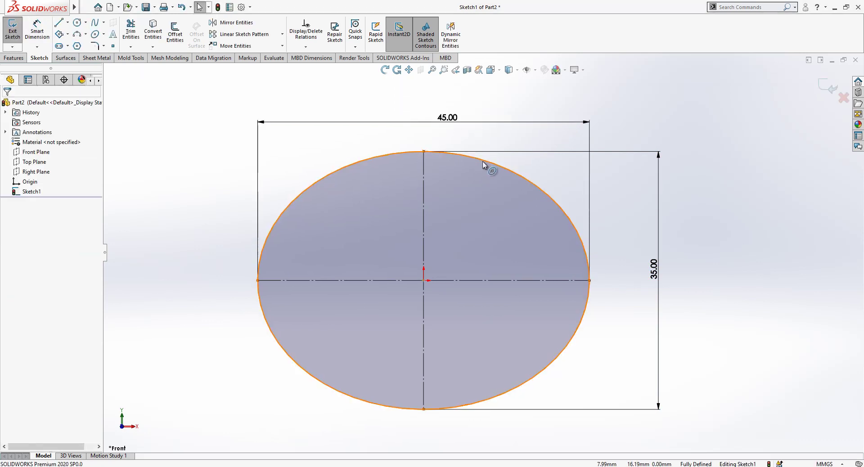
Step: Split the ellipse with Split Entities at its top and bottom points
right_click(484, 165)
mouse_move(514, 312)
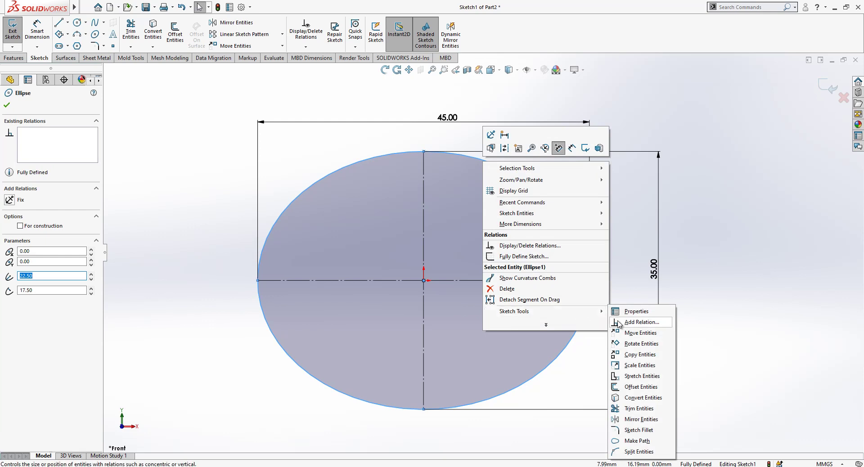
click(630, 333)
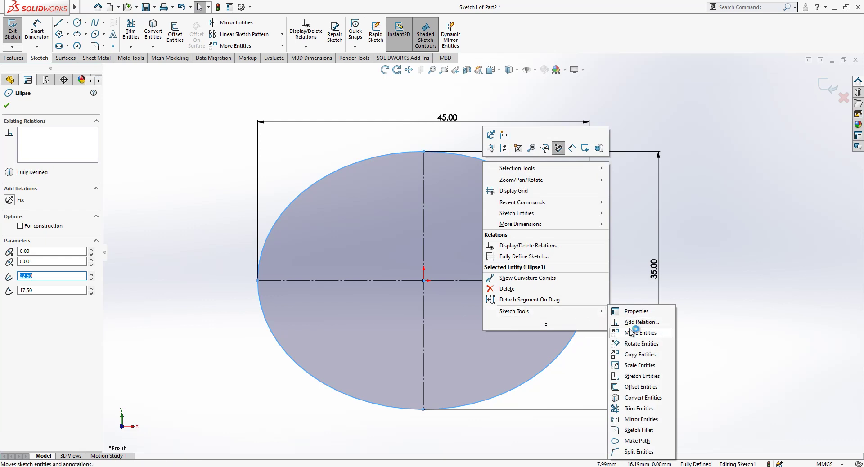
click(640, 452)
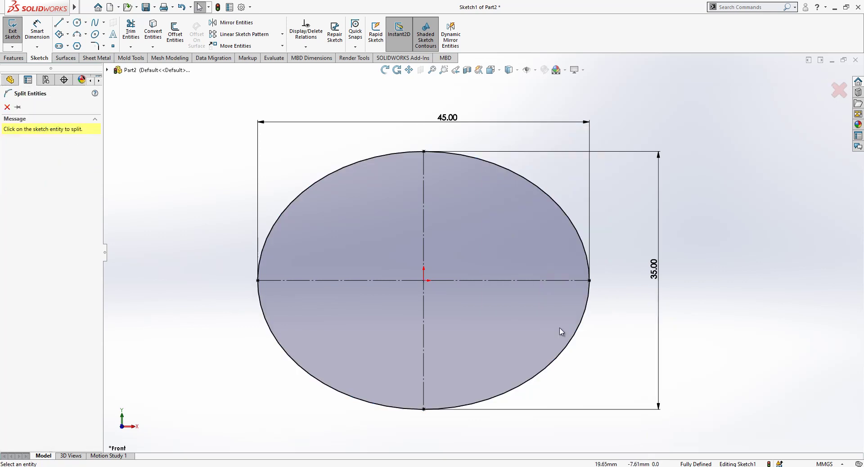
click(438, 152)
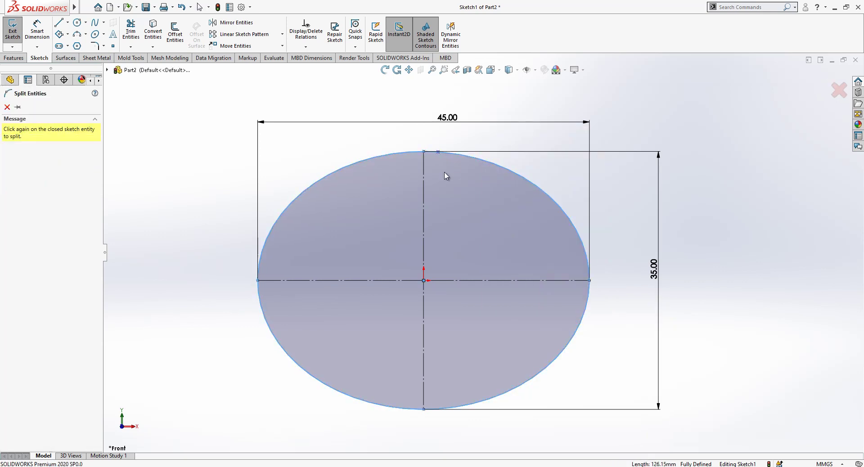
click(452, 410)
click(427, 410)
key(Escape)
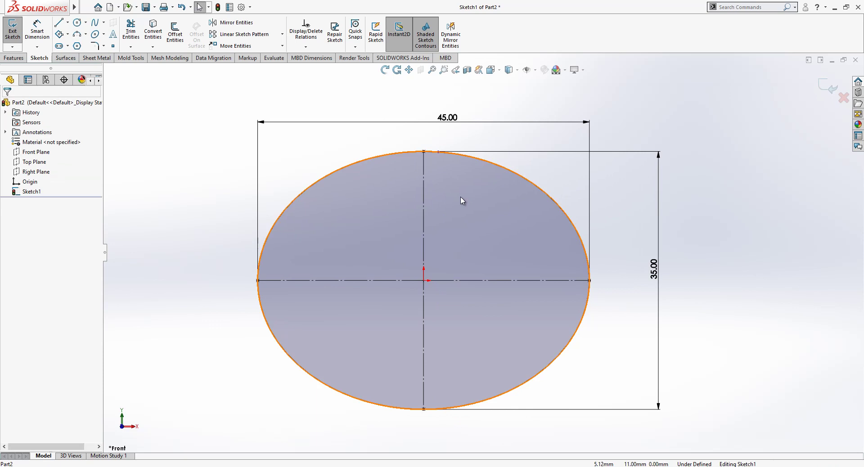
click(438, 152)
key(Escape)
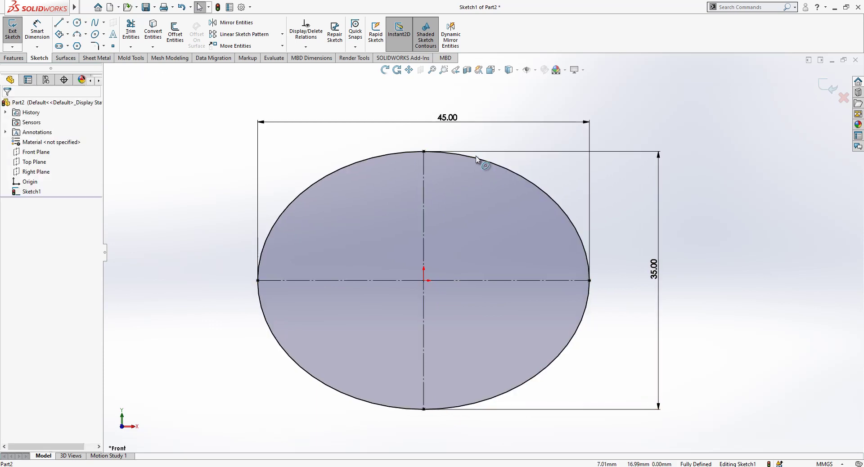
Step: Make the ellipse's right half construction geometry and exit Sketch1
click(478, 159)
click(570, 128)
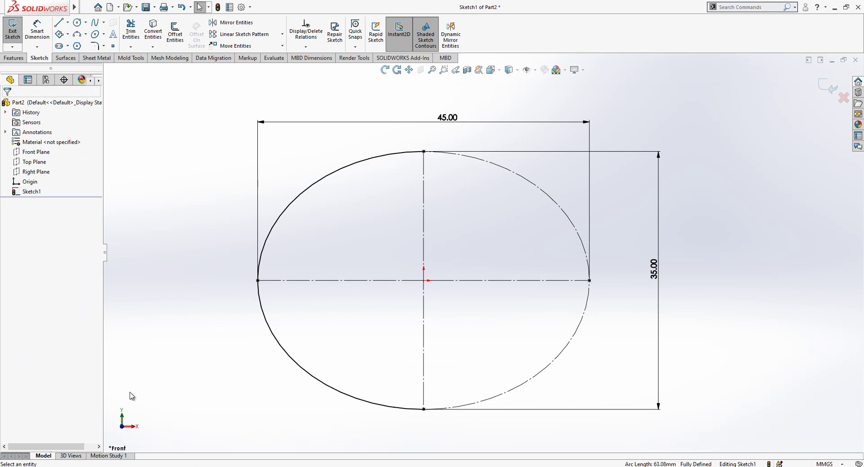
scroll(456, 242, up, 3)
click(827, 83)
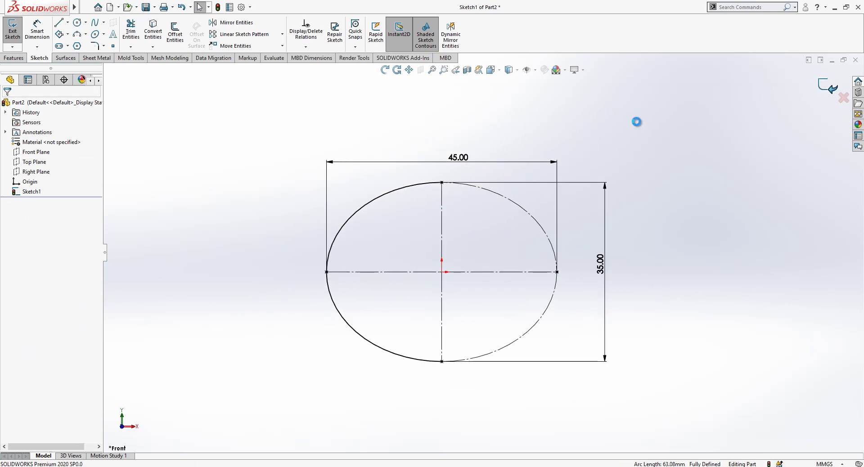
Step: Surface-extrude the half-ellipse sketch 20 mm into a curved band
middle_drag(358, 123, 473, 162)
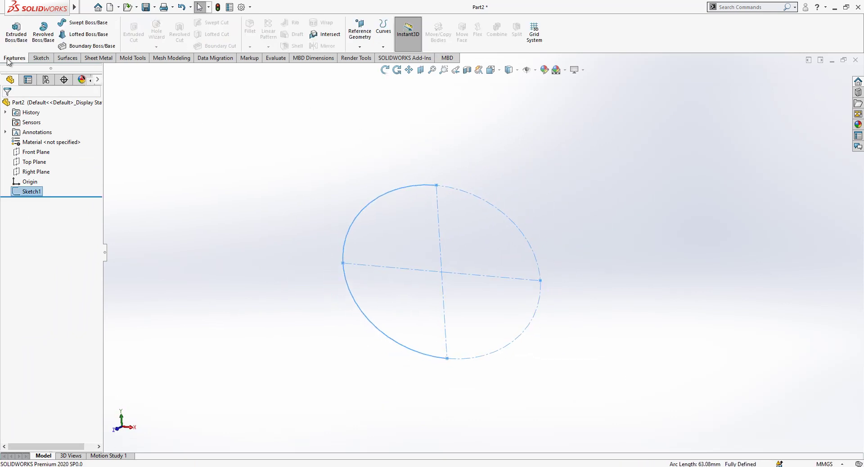
click(63, 58)
click(16, 30)
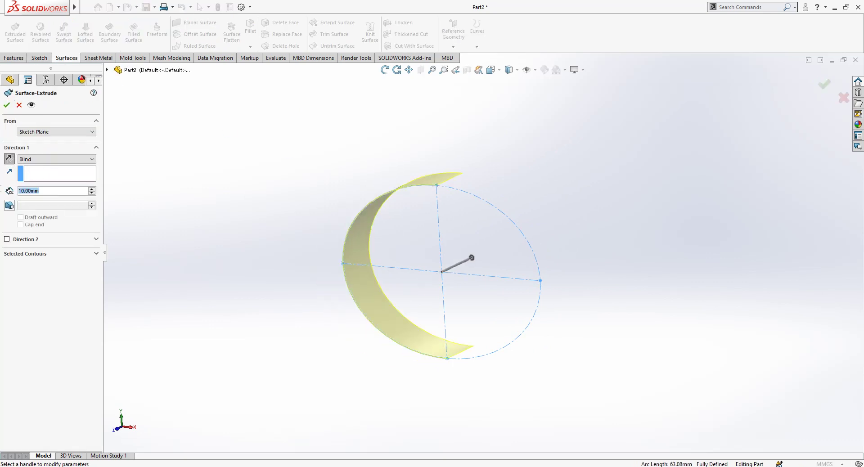
text(20)
key(Return)
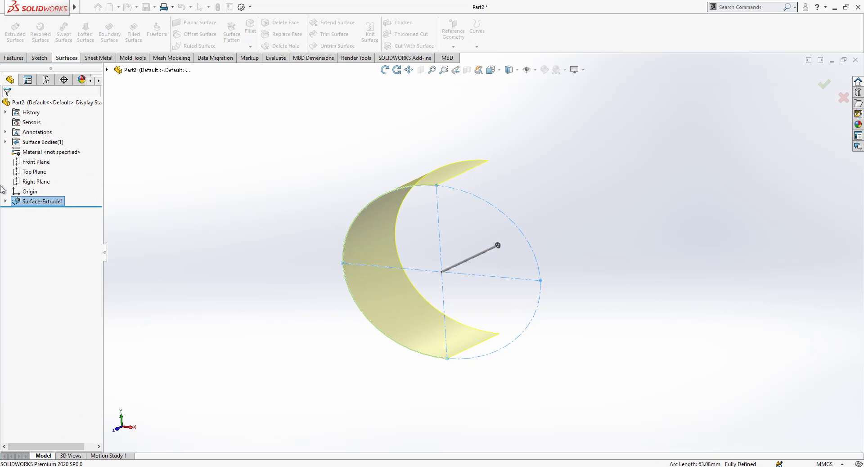
click(193, 183)
middle_drag(436, 212, 529, 232)
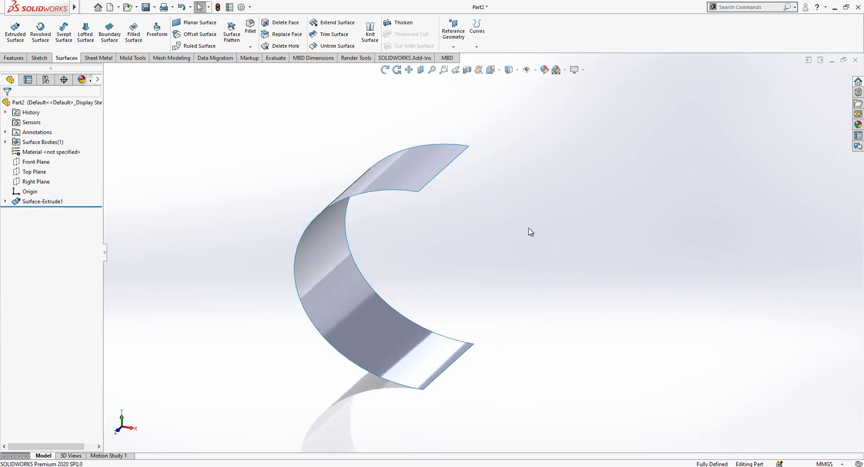
Step: Flatten the curved band face, fixing its bottom corner vertex
click(233, 40)
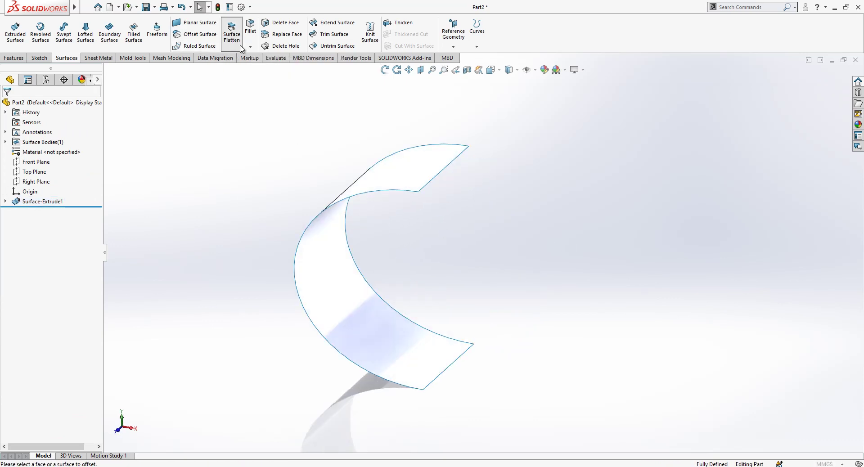
click(376, 320)
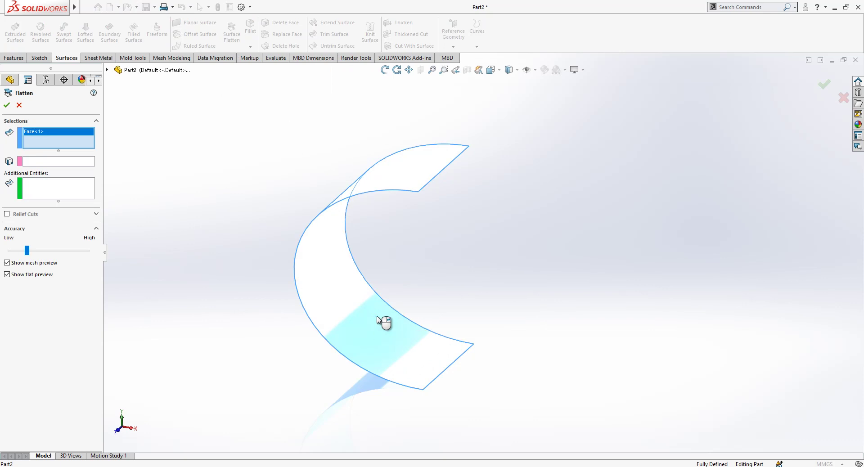
click(52, 162)
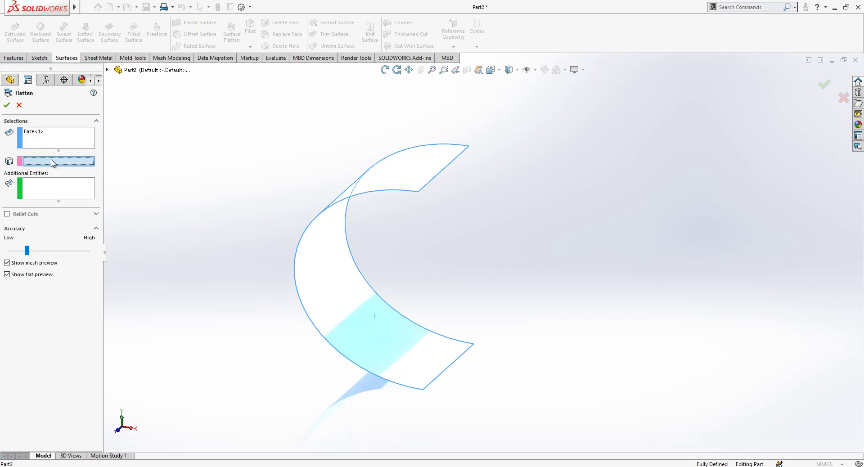
click(422, 390)
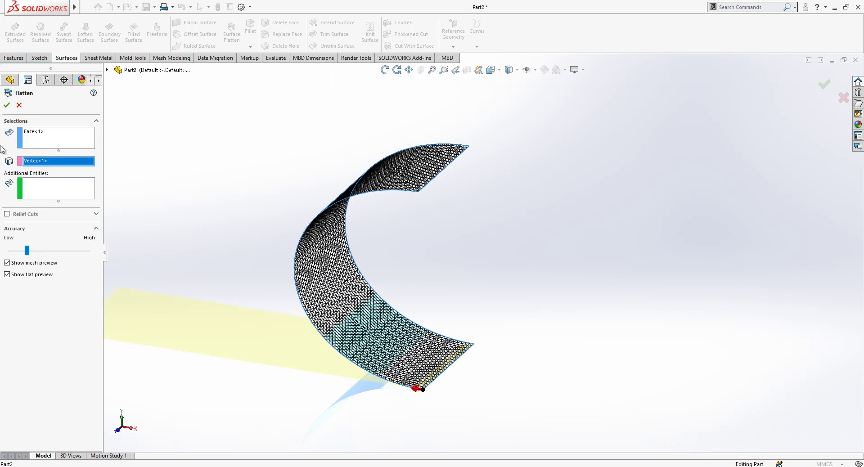
middle_drag(492, 341, 515, 377)
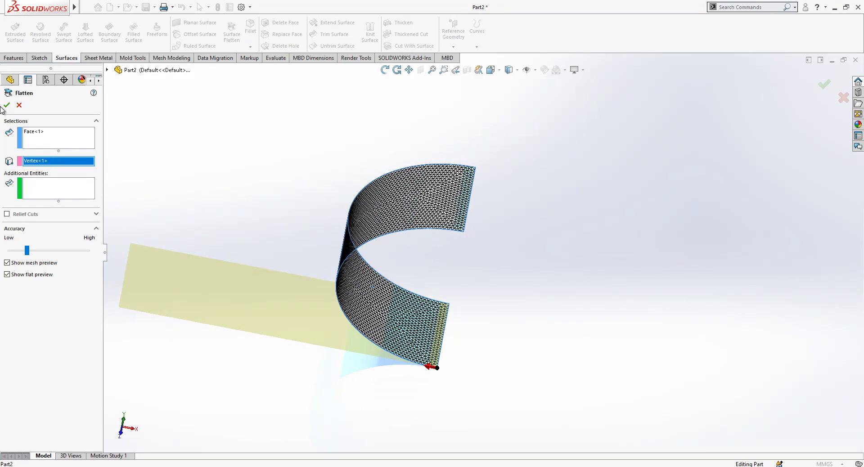
key(Return)
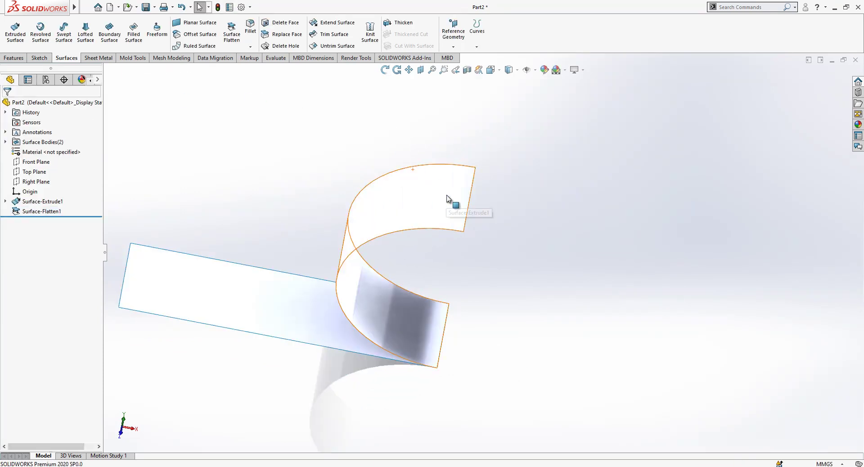
Step: Hide the original curved surface Surface-Extrude1
click(468, 182)
click(486, 168)
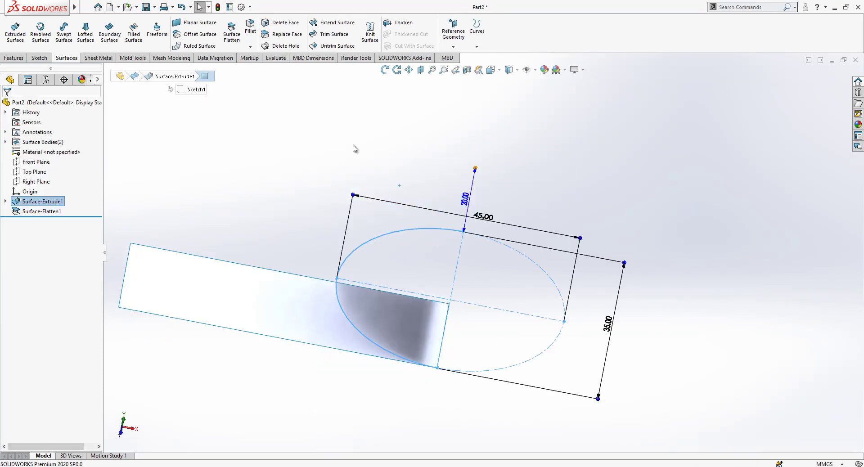
click(326, 134)
Step: Start a new sketch on the flattened strip, viewed normal to it
click(397, 310)
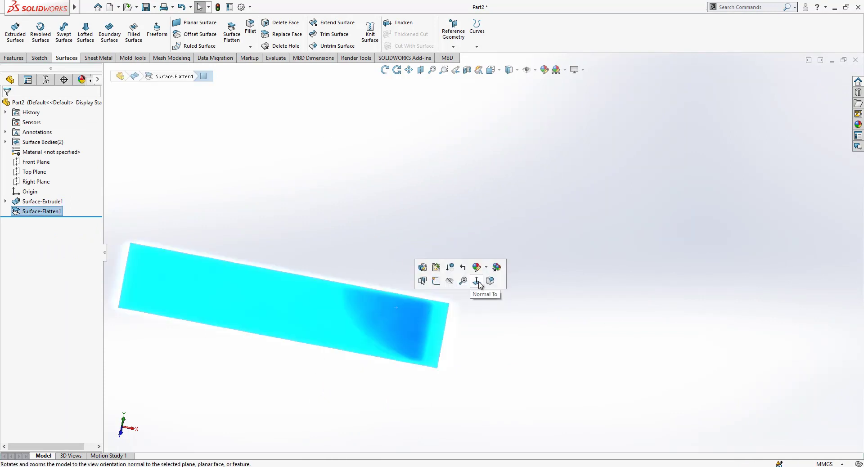
click(480, 283)
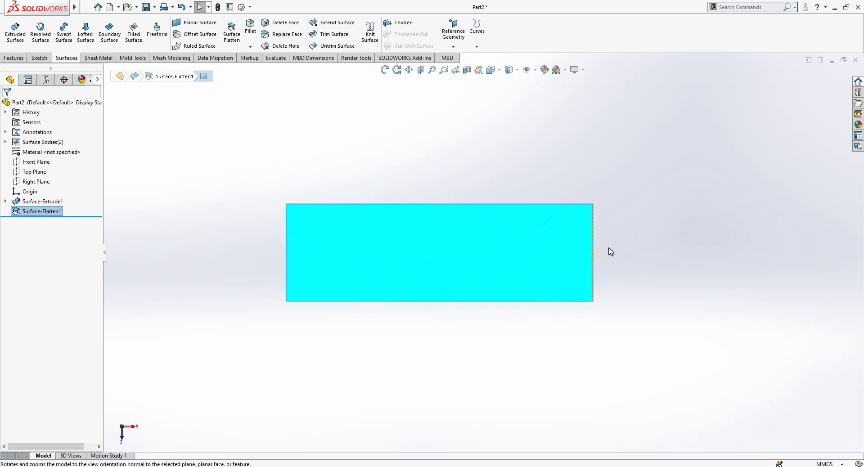
click(487, 188)
click(535, 238)
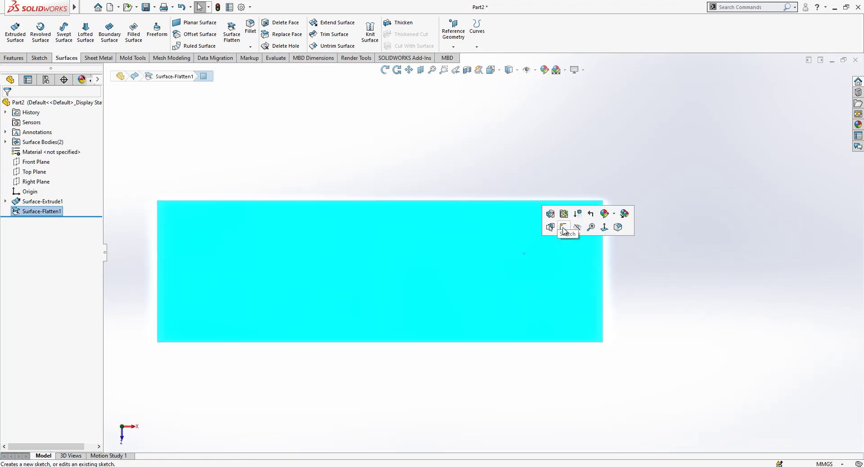
click(564, 228)
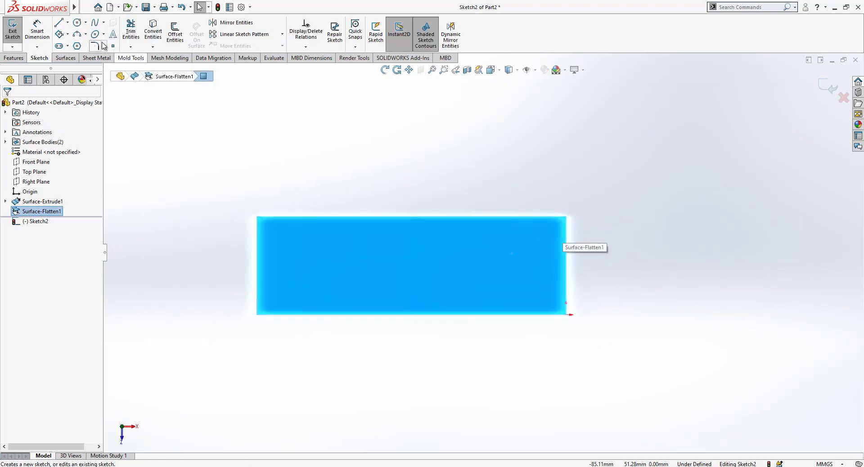
Step: Draw a chain of lines along the strip's right side and beneath it
click(55, 23)
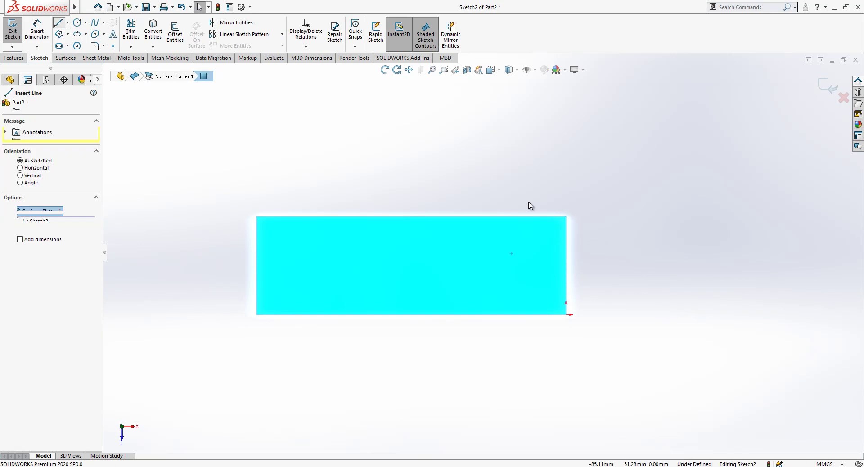
click(598, 257)
click(566, 257)
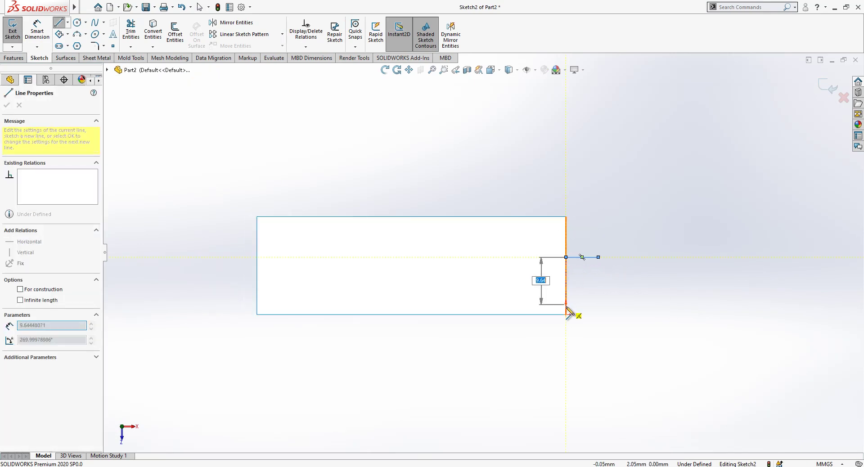
click(566, 343)
click(290, 343)
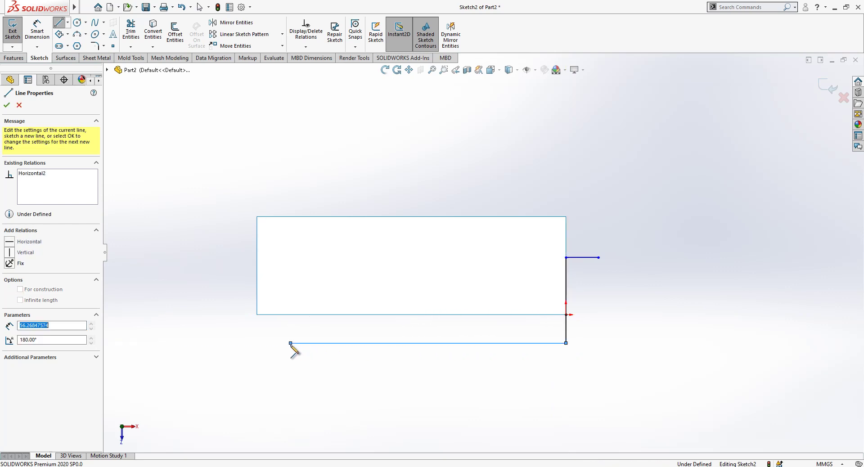
click(290, 315)
key(Escape)
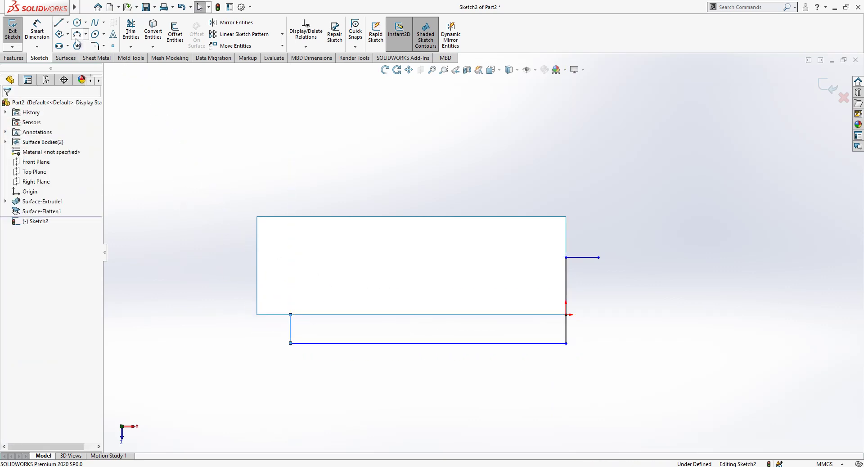
Step: Add a three-point arc from the short line's end and select it with that line
click(89, 44)
click(290, 315)
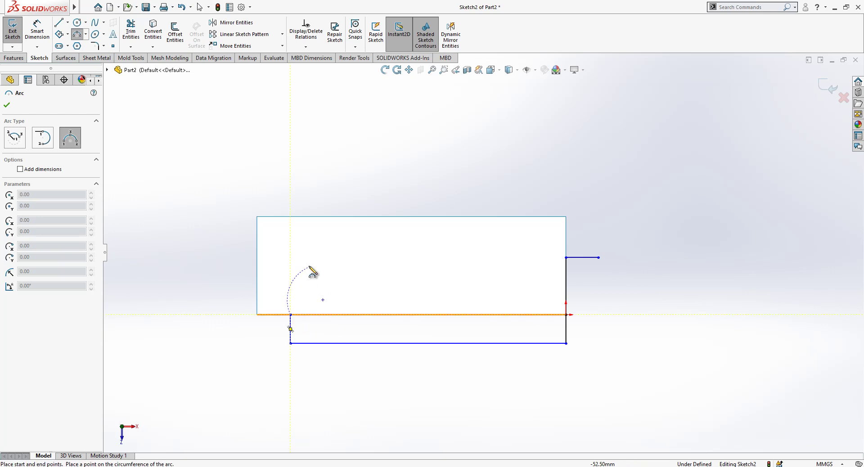
click(315, 270)
click(340, 312)
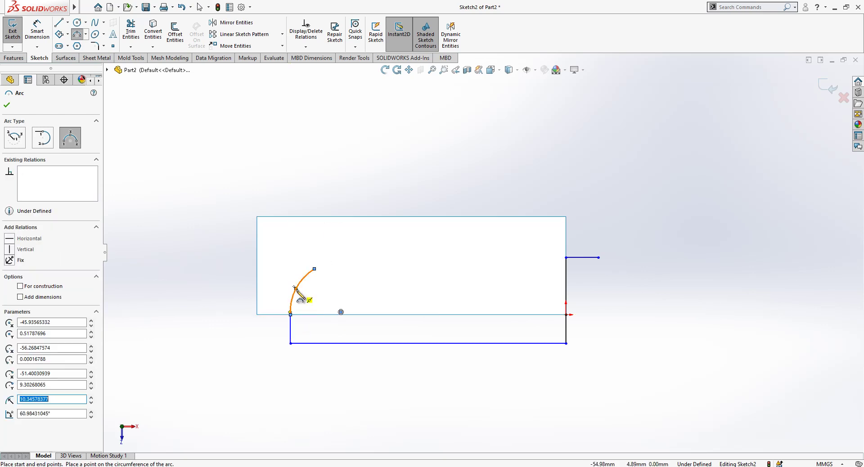
key(Escape)
click(291, 333)
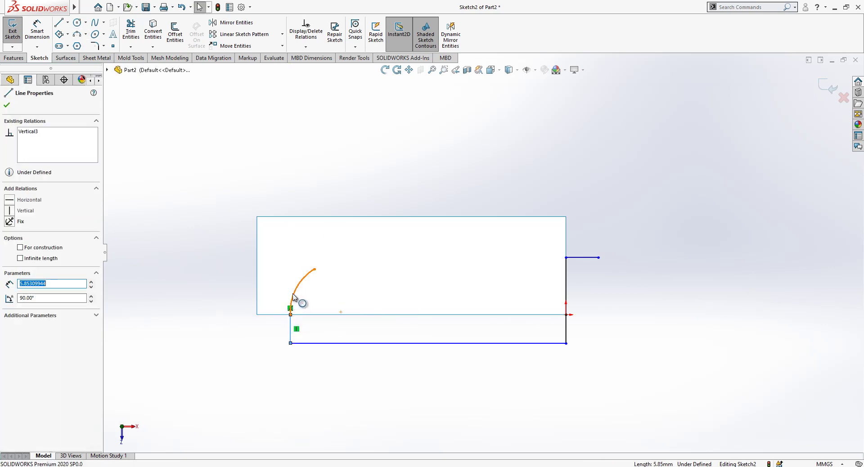
ctrl+click(292, 299)
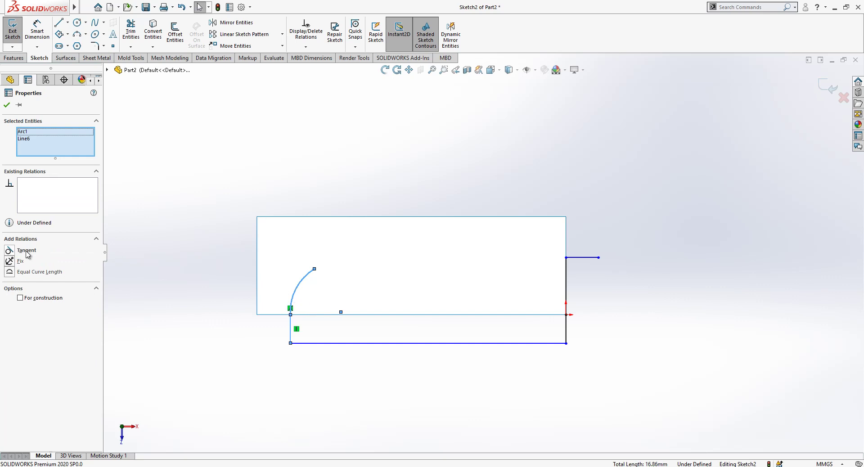
Step: Make the arc tangent to the short line, give it a 30 mm radius, and shorten it
click(138, 83)
click(37, 32)
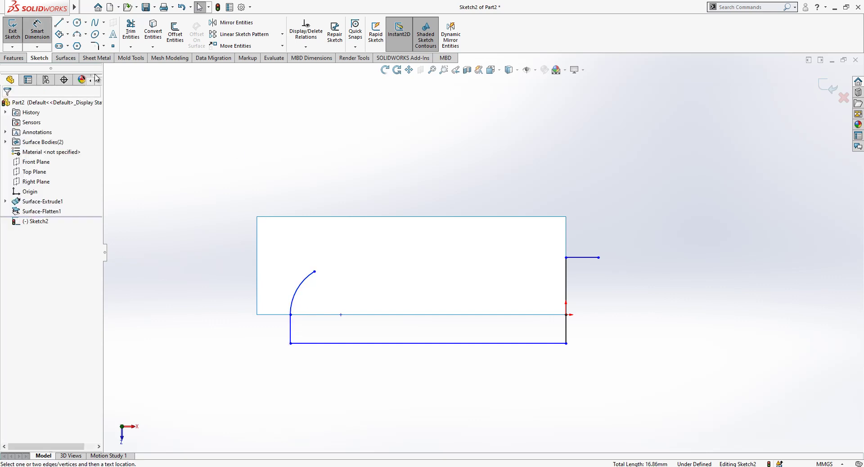
click(305, 286)
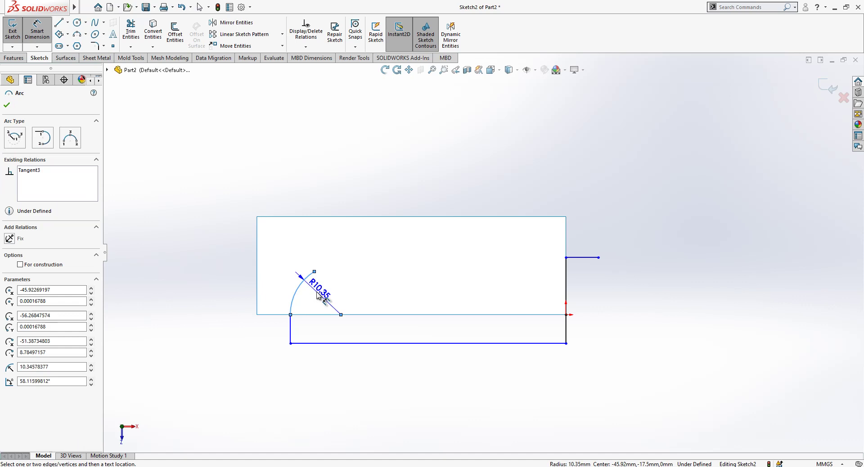
click(318, 297)
text(30)
key(Return)
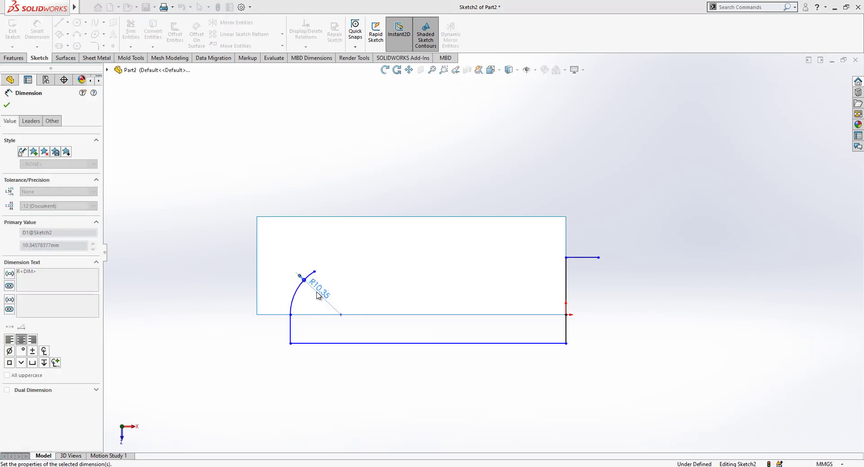
key(Escape)
drag(360, 192, 300, 240)
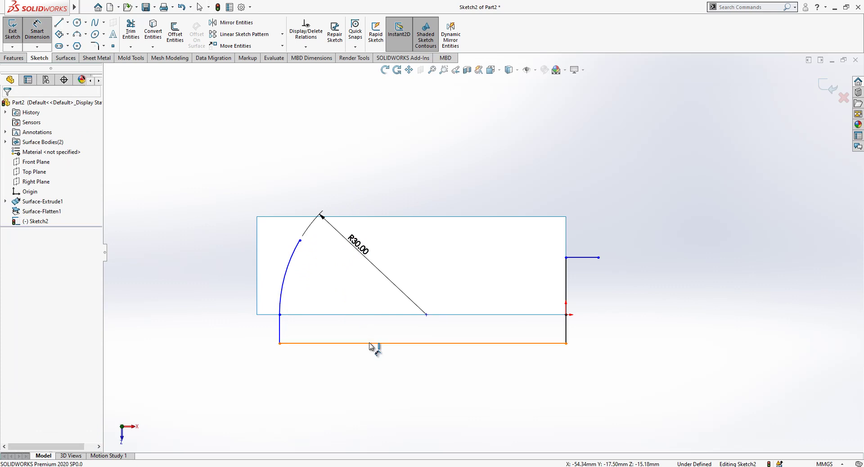
Step: Dimension the bottom line 60 mm and the right vertical line 9.25 mm
click(369, 395)
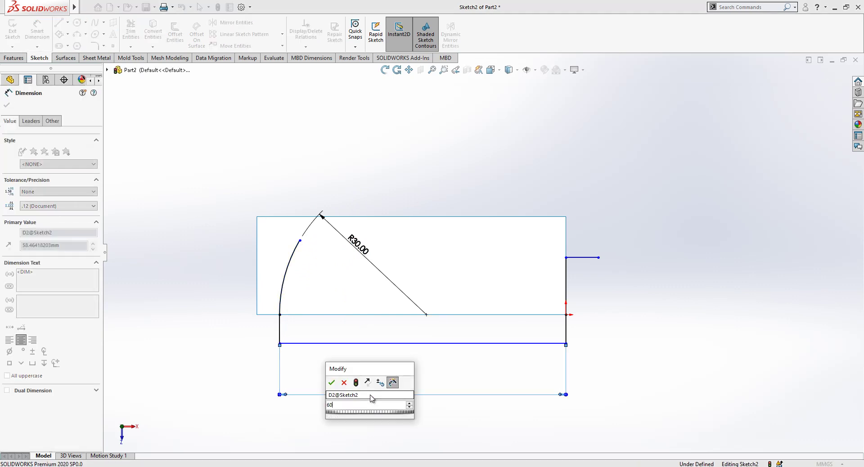
text(60)
key(Return)
click(715, 290)
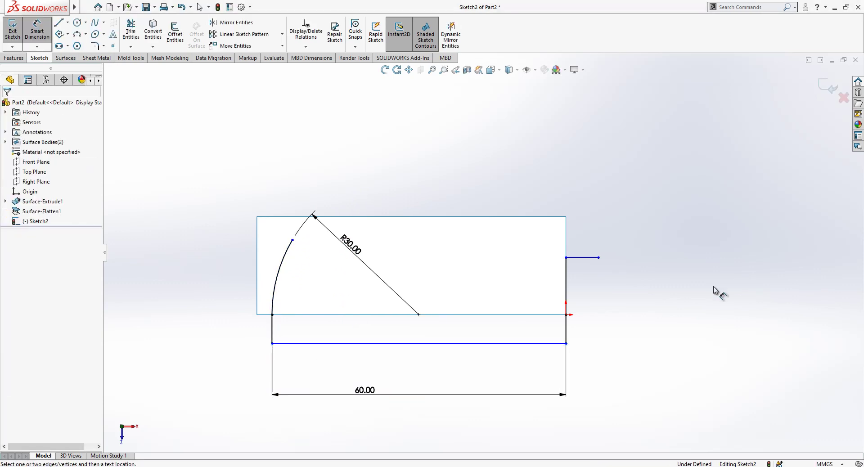
click(568, 280)
click(583, 283)
text(9.)
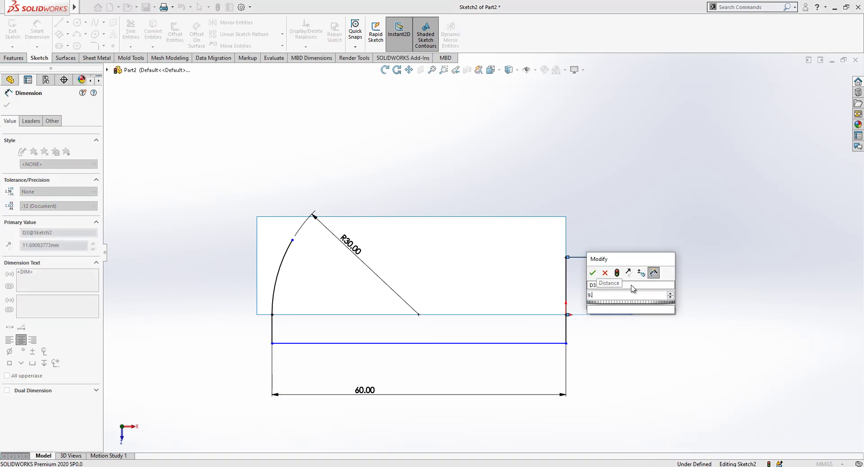
text(25)
key(Return)
click(626, 241)
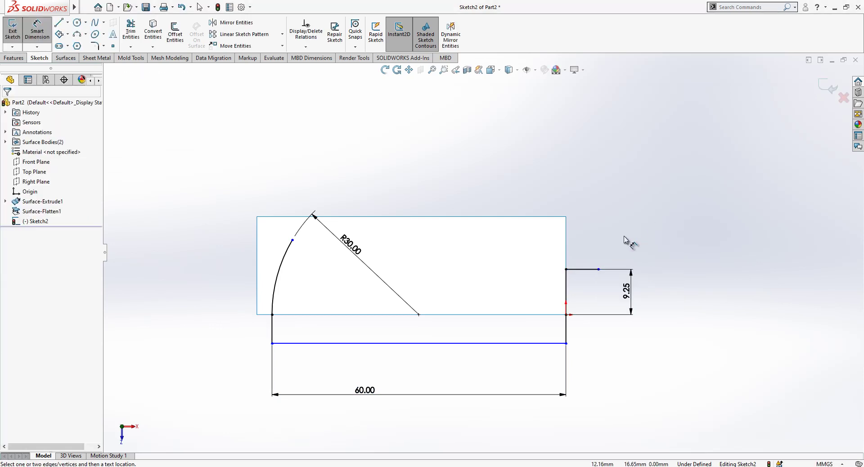
key(Escape)
Step: Shorten the arc further by dragging its upper endpoint down
click(583, 269)
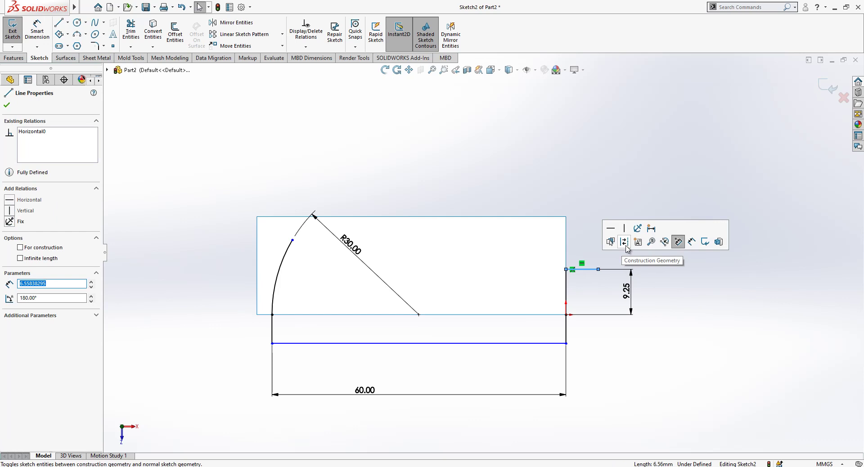
click(624, 243)
scroll(627, 265, down, 2)
scroll(552, 255, down, 1)
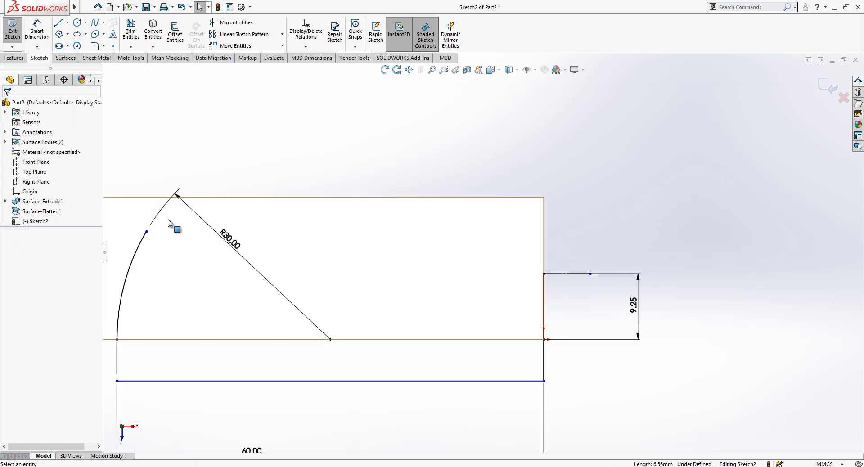
drag(147, 233, 131, 264)
key(Escape)
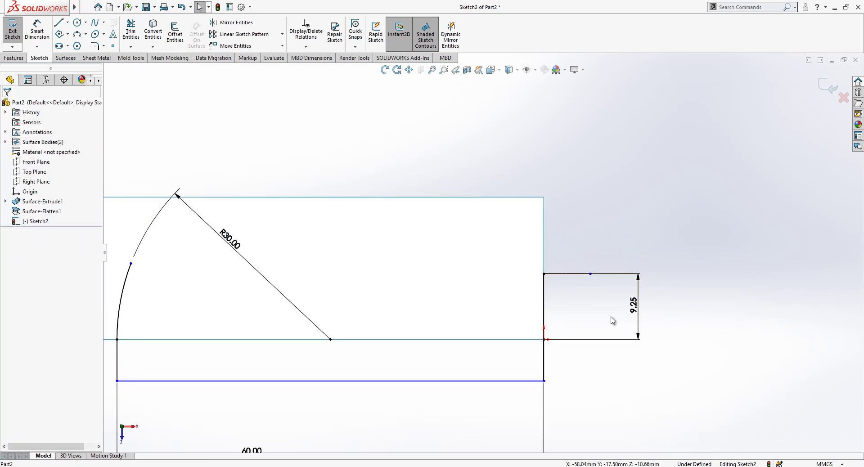
Step: Add a horizontal construction line extending right from the sketch's right edge
key(l)
drag(545, 339, 712, 339)
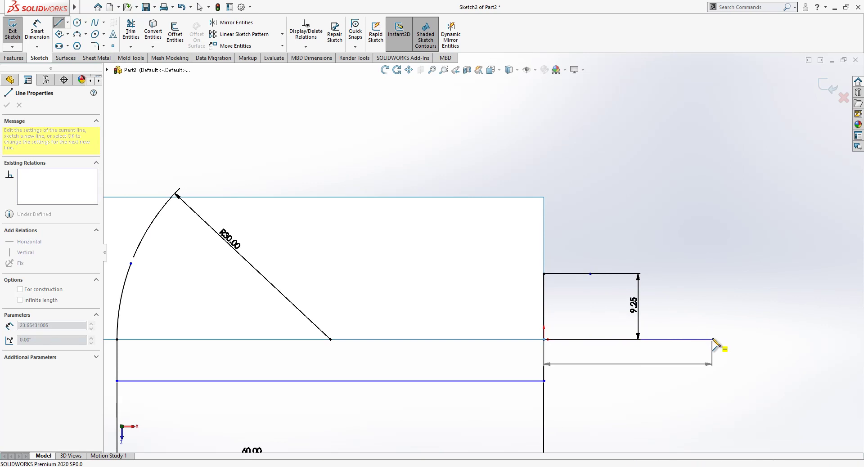
key(Escape)
click(638, 339)
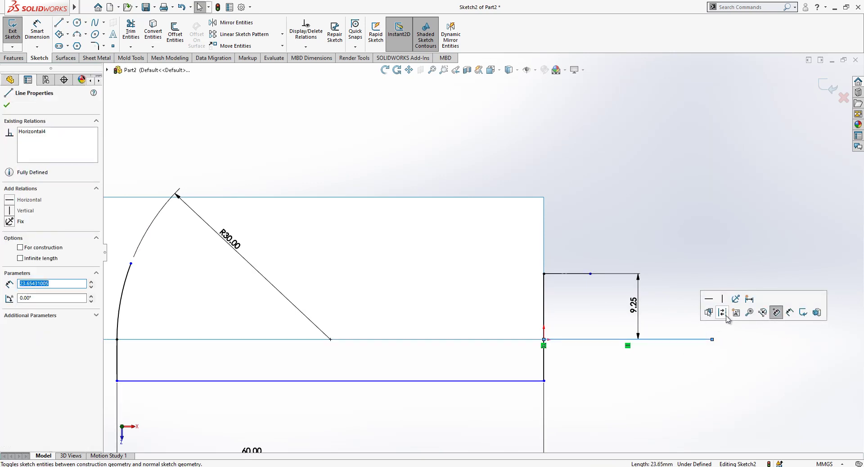
click(723, 311)
scroll(705, 275, up, 2)
Step: Draw a spline from the right edge corner, tangent to the short horizontal line
scroll(418, 239, down, 2)
click(95, 22)
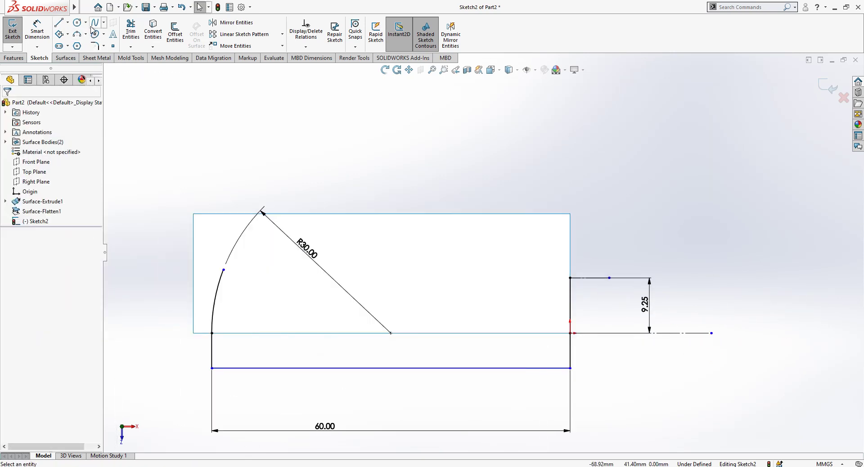
click(570, 278)
click(361, 253)
double_click(468, 235)
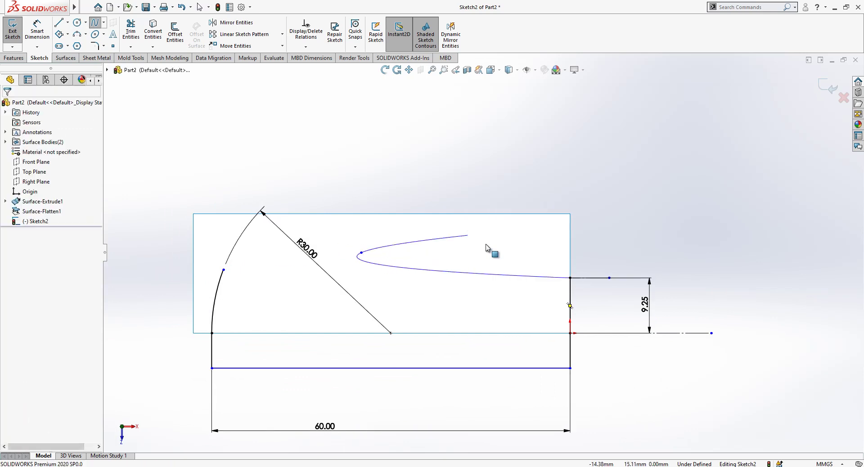
click(522, 272)
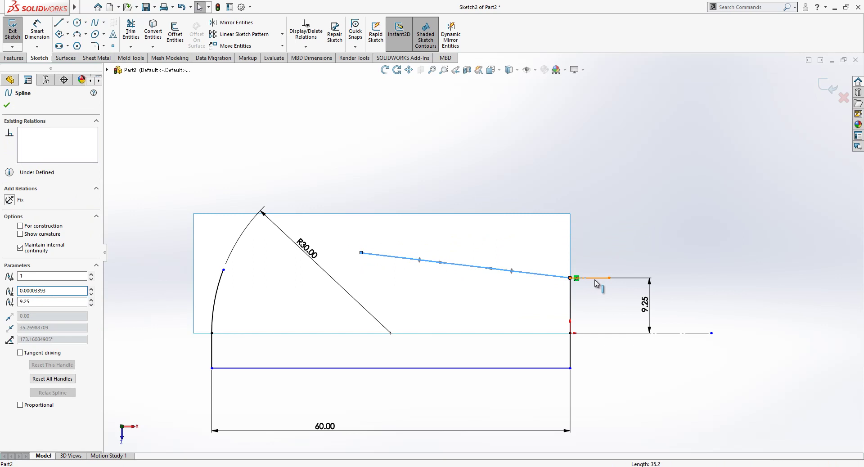
ctrl+click(596, 283)
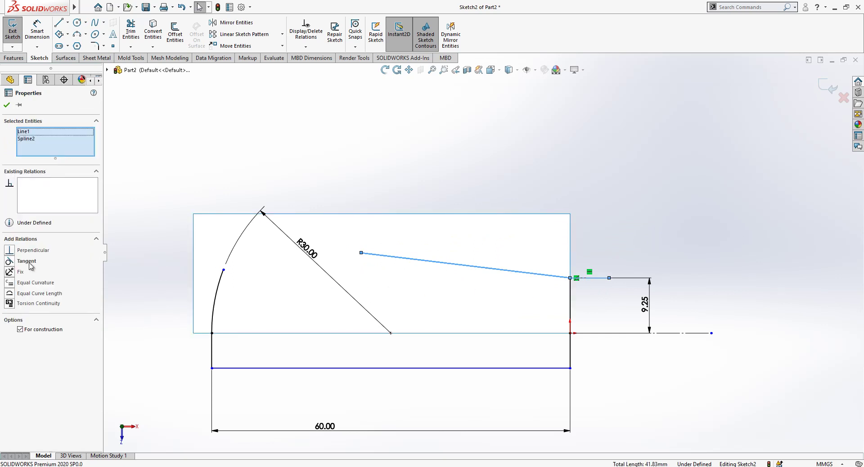
click(30, 265)
click(352, 196)
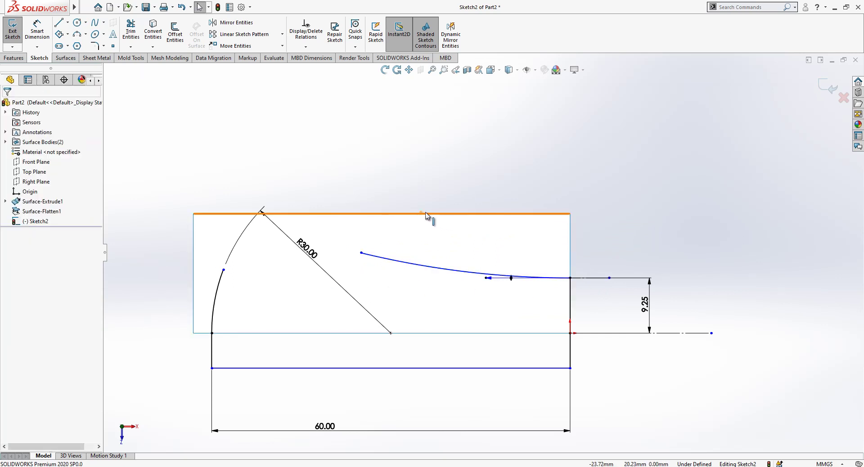
Step: Dimension the spline's tangent handle length to 55
click(31, 36)
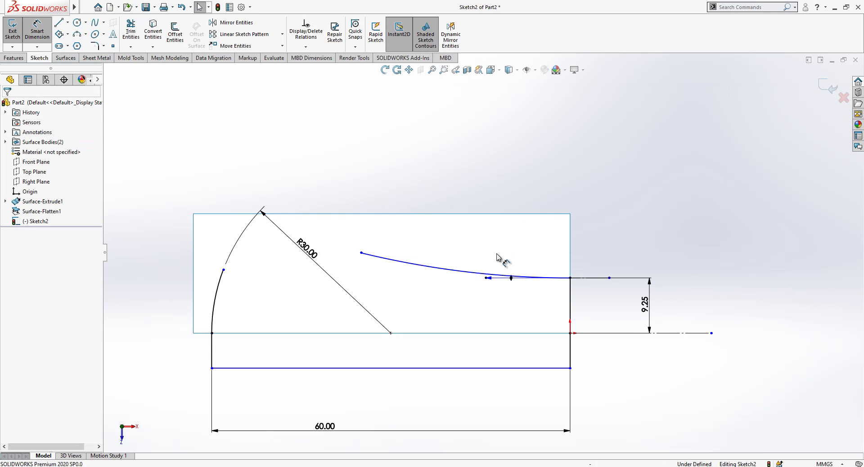
click(486, 278)
click(550, 194)
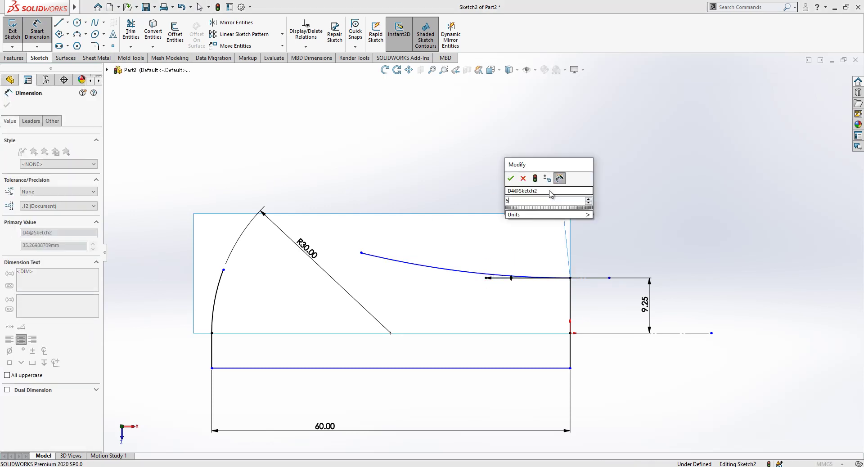
text(55)
key(Return)
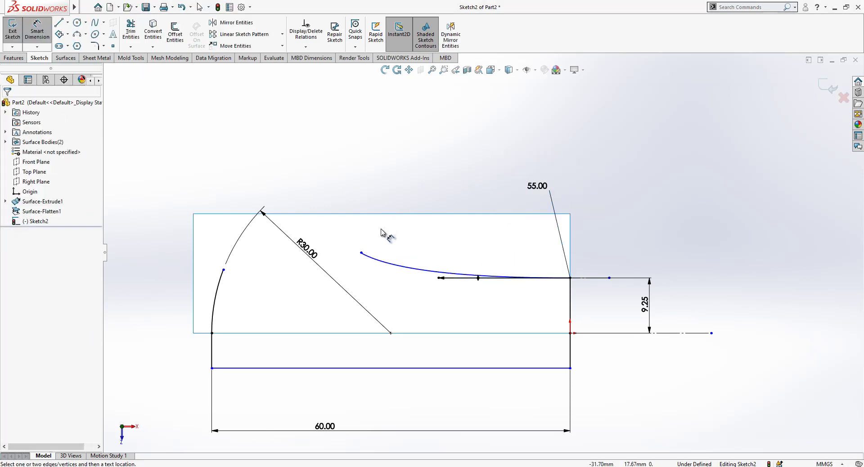
key(Escape)
Step: Reshape the spline at its middle point and set that handle's angle to the centreline to 18°
click(380, 263)
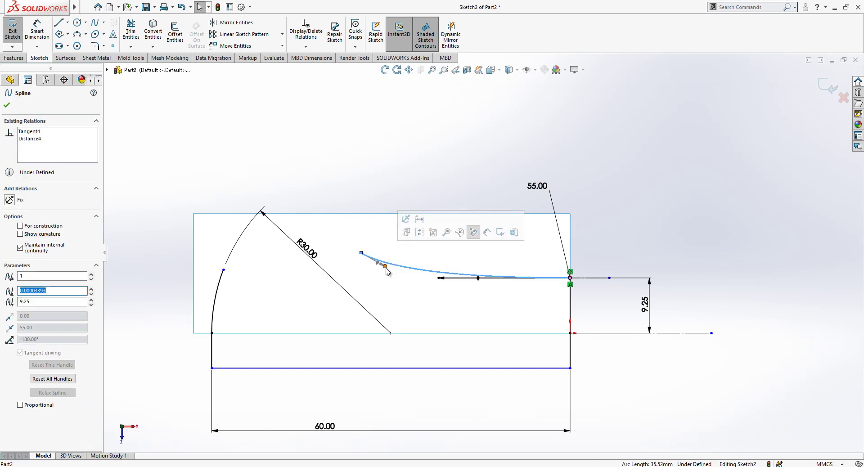
drag(385, 266, 392, 266)
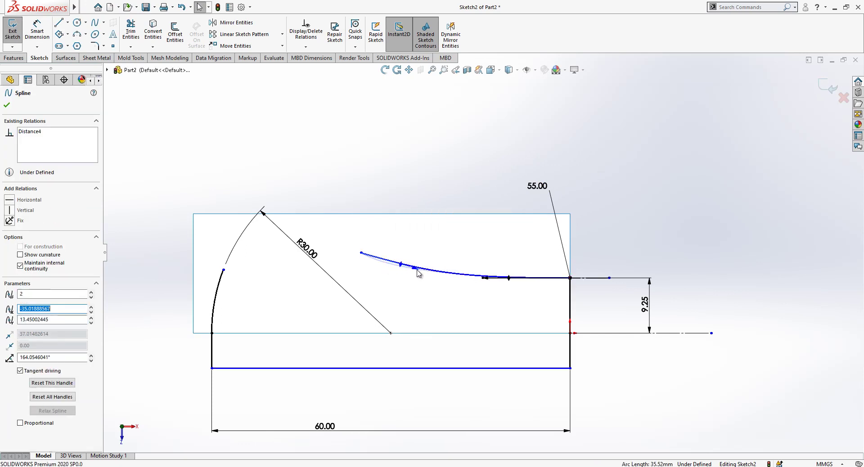
key(d)
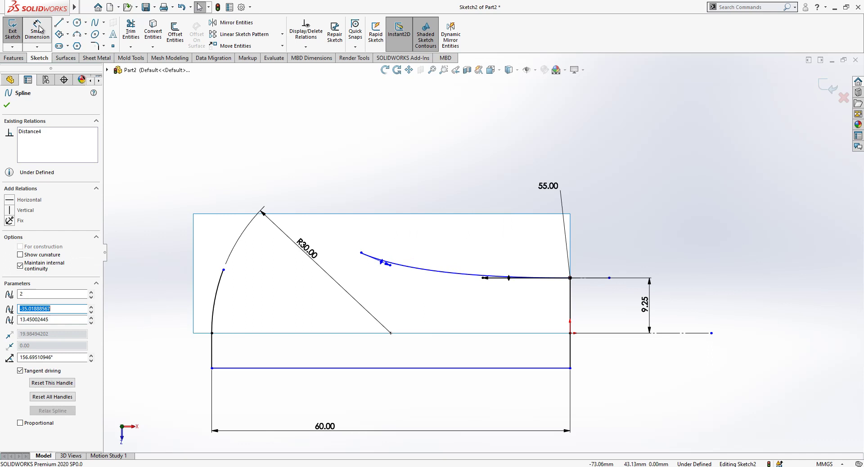
click(382, 265)
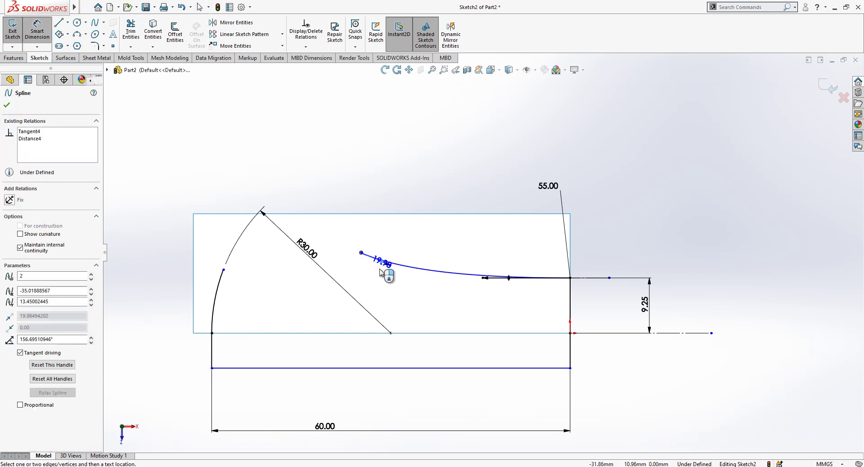
click(670, 334)
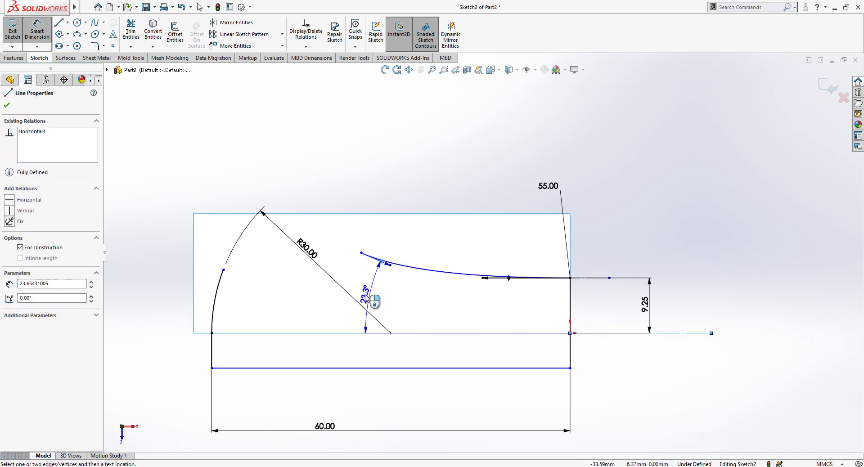
click(333, 291)
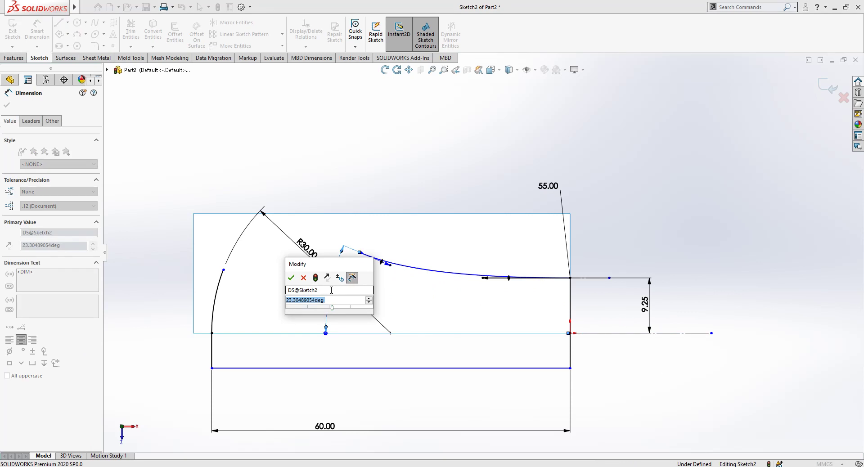
text(18)
key(Return)
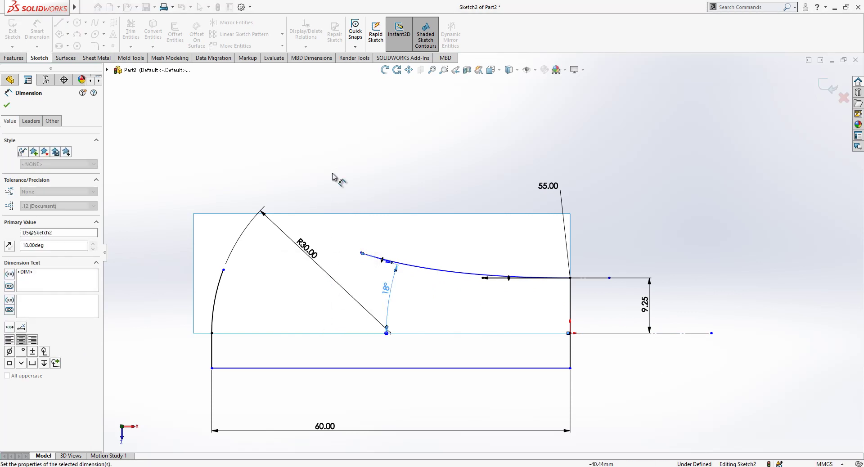
scroll(382, 290, down, 3)
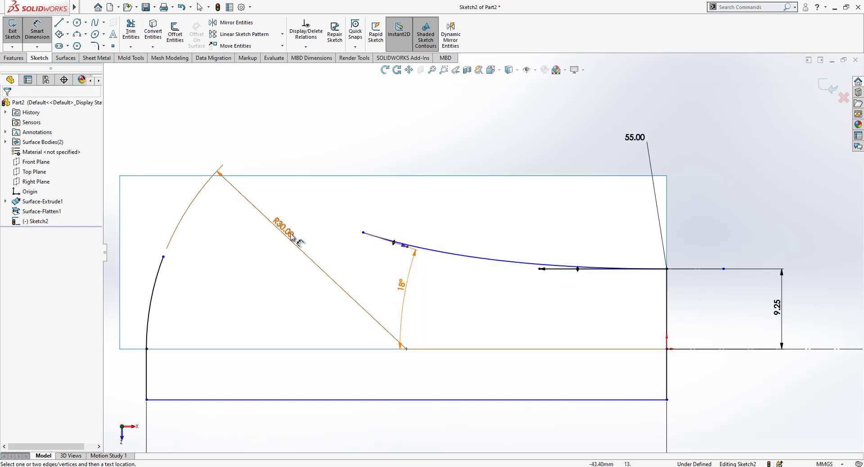
Step: Draw a spline from the arc's top end to the first spline's left end, tangent to the arc
mouse_move(286, 225)
mouse_down()
mouse_move(225, 313)
mouse_move(196, 398)
mouse_up()
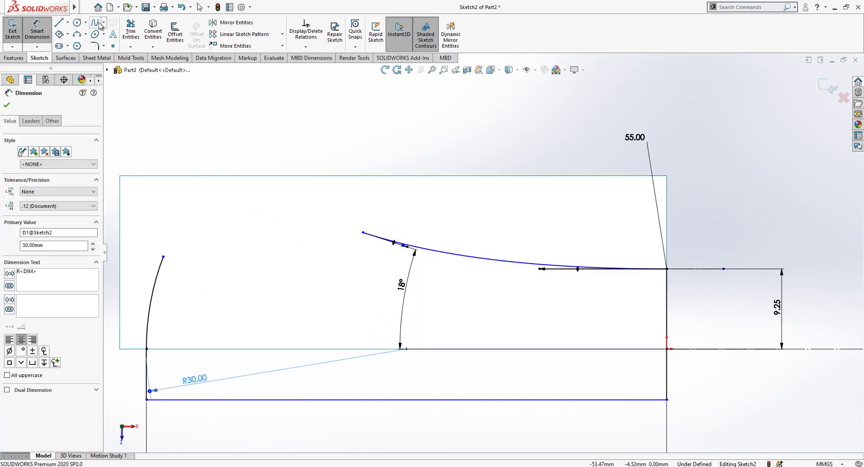
click(99, 24)
click(164, 257)
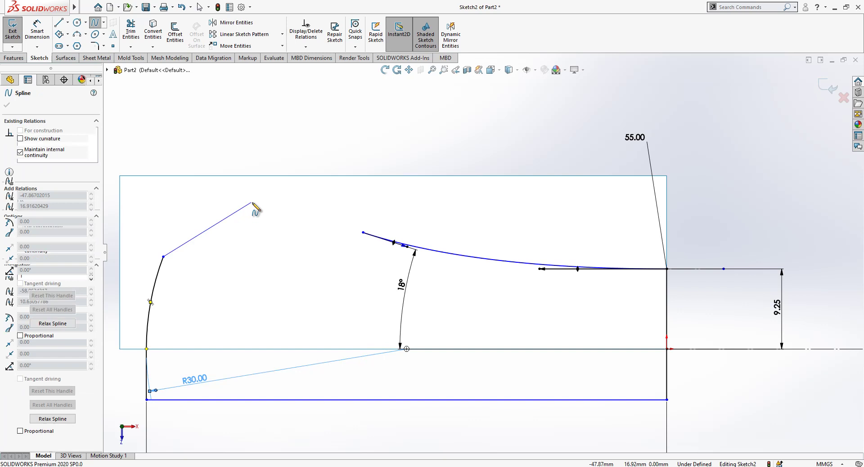
click(363, 233)
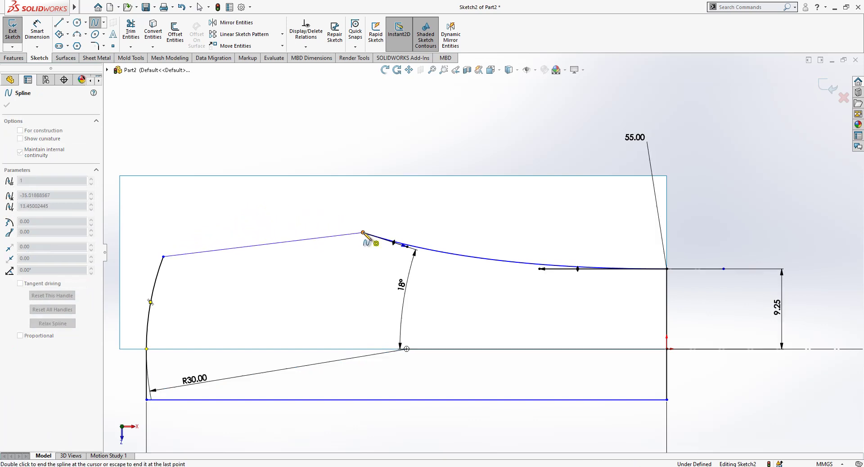
right_click(315, 135)
click(321, 141)
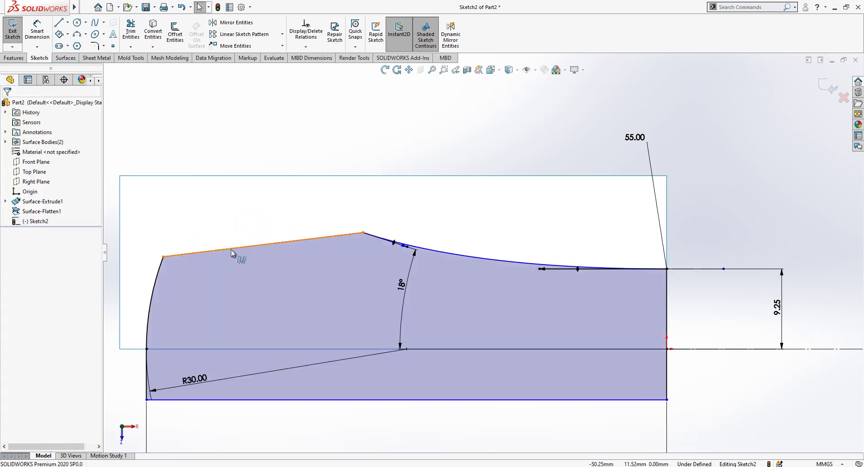
click(204, 254)
ctrl+click(156, 277)
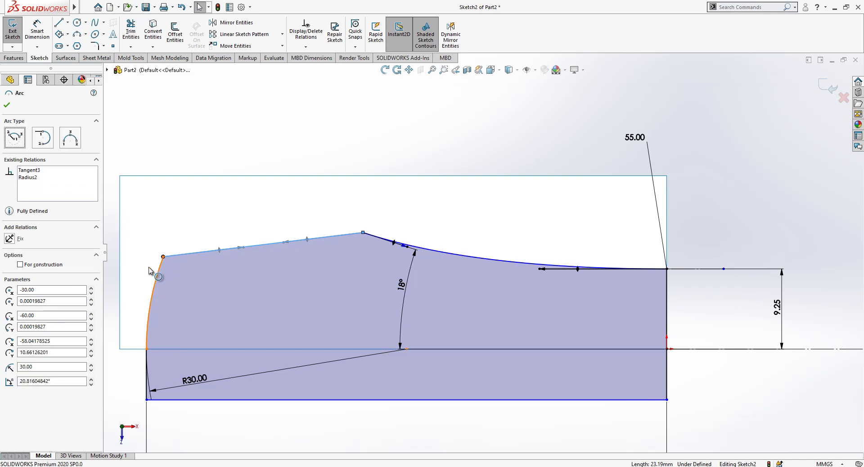
click(30, 253)
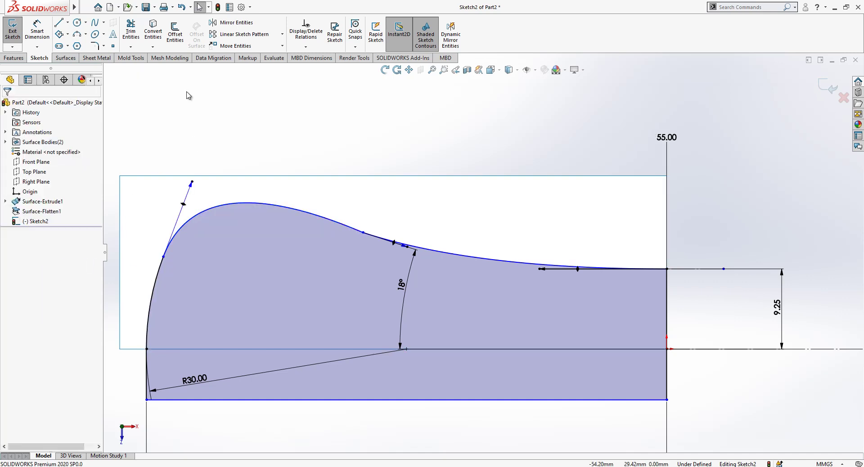
Step: Dimension the connecting spline's handle angle at the arc to 20° from the right vertical line
click(40, 34)
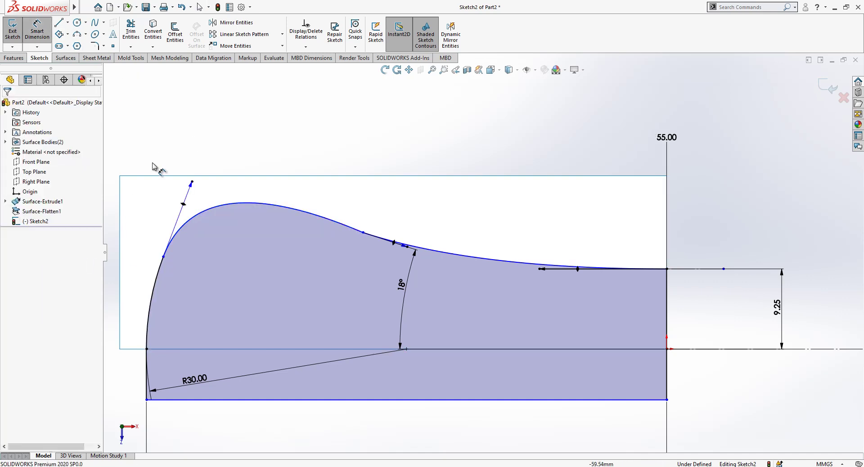
click(184, 205)
click(667, 321)
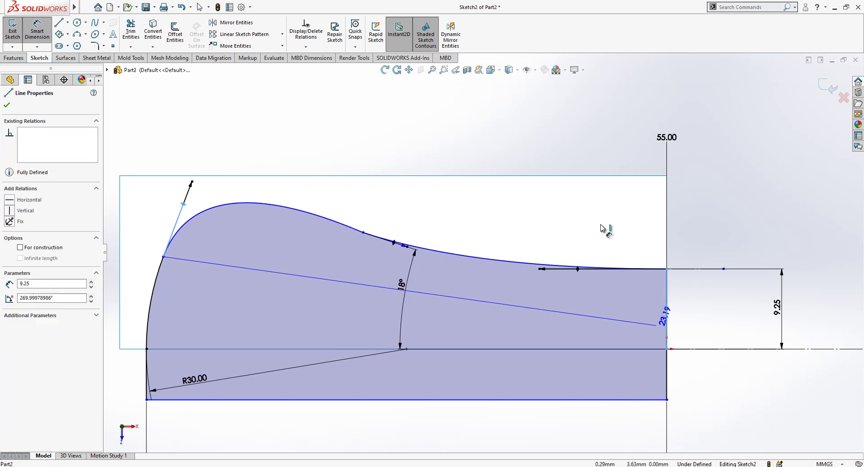
click(494, 131)
text(20)
key(Return)
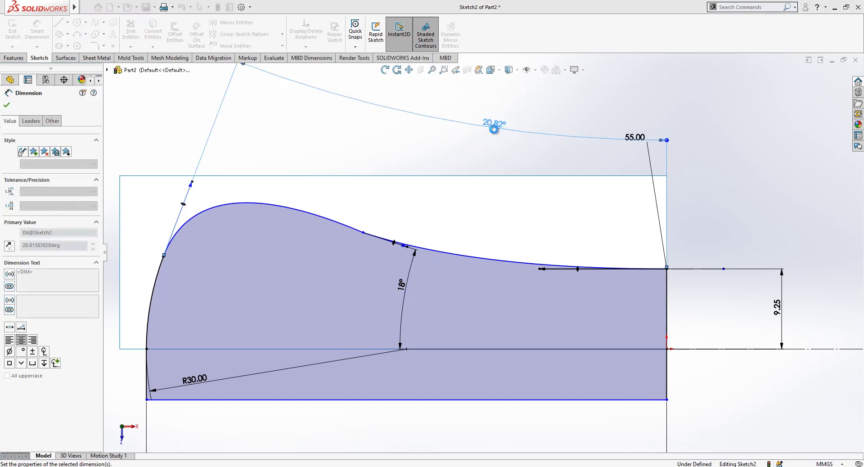
Step: Set the spline's tangent handle length at the arc to 30
click(190, 186)
click(158, 134)
text(30)
key(Return)
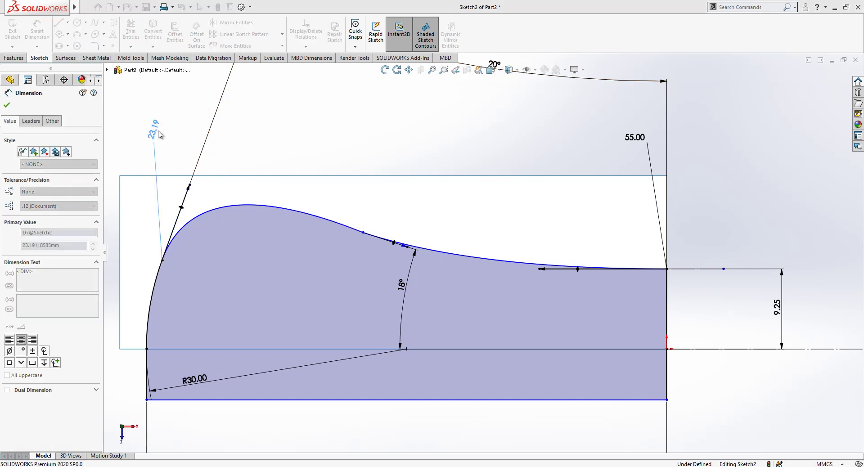
click(352, 130)
key(f)
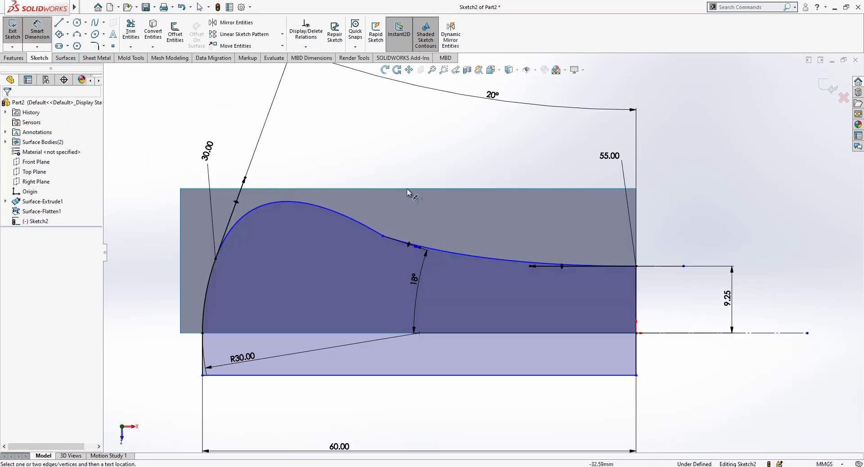
scroll(387, 235, down, 2)
key(Escape)
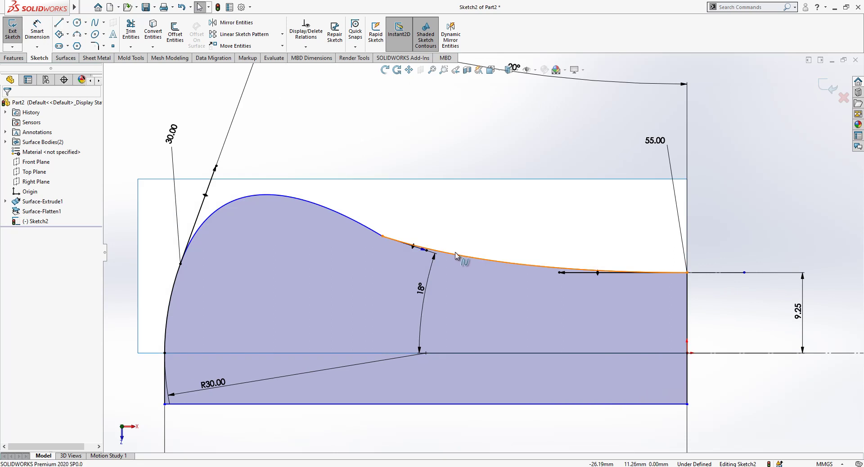
Step: Make the two splines tangent at their junction and dimension that handle length to 25
click(371, 225)
ctrl+click(227, 208)
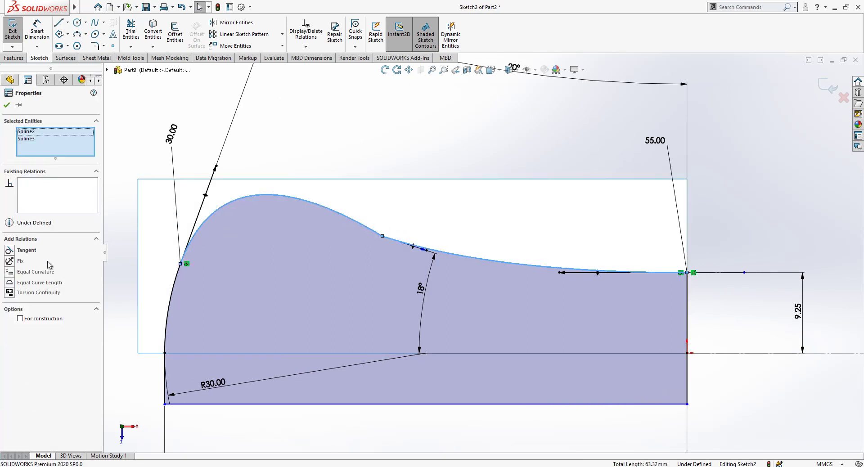
click(18, 252)
click(37, 32)
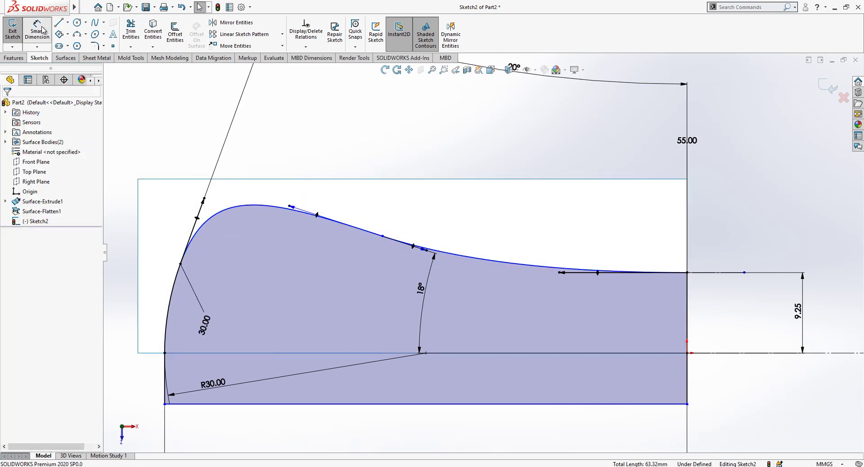
click(290, 206)
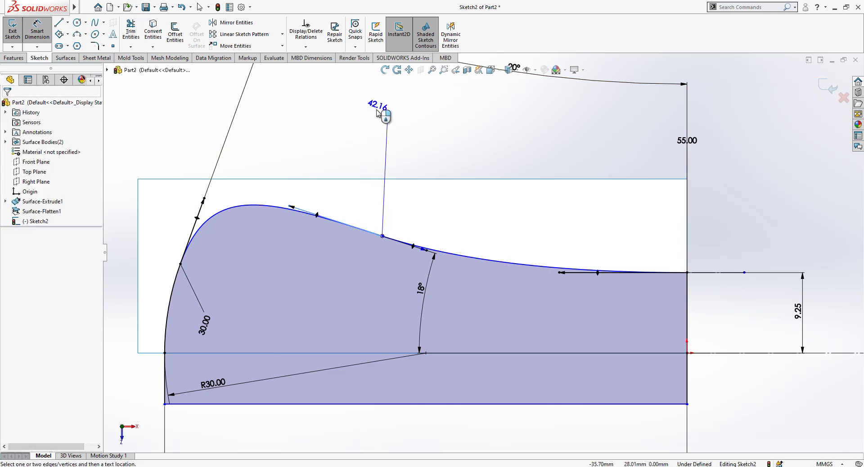
click(377, 110)
text(25)
key(Return)
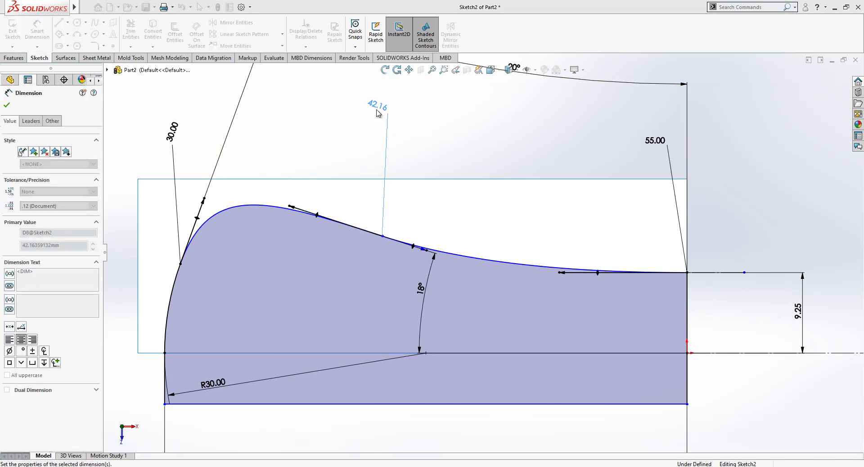
key(f)
scroll(502, 227, down, 2)
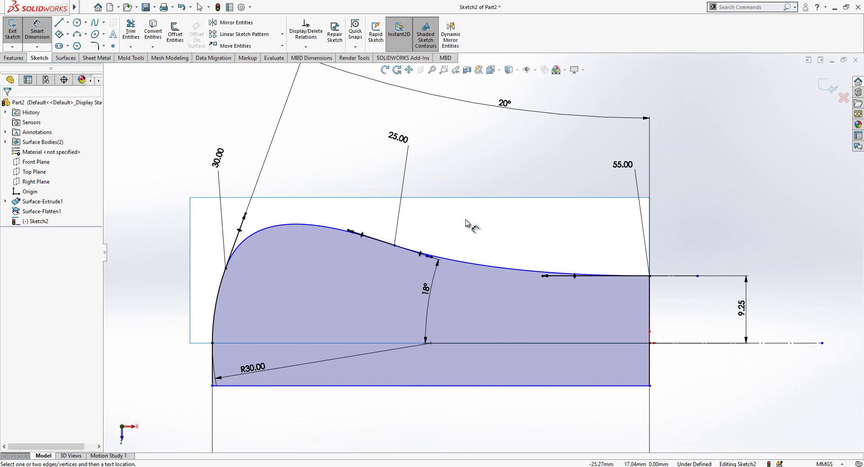
Step: Draw a horizontal line above the curve's peak as construction geometry
click(59, 23)
drag(204, 218, 411, 218)
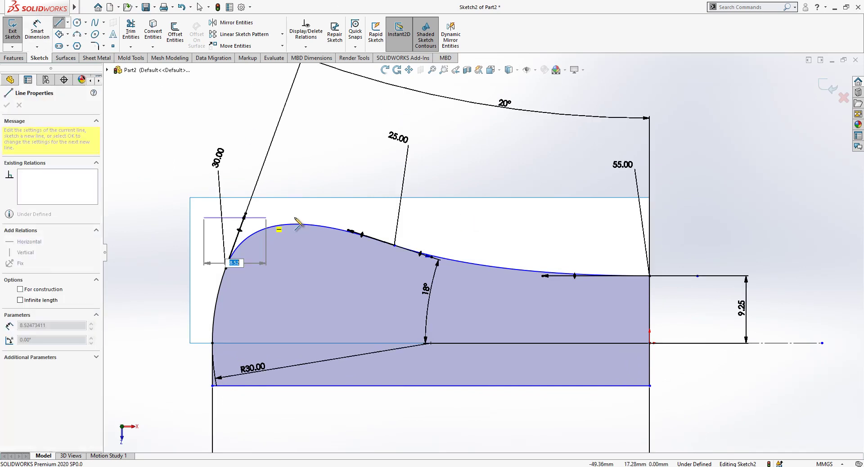
key(Escape)
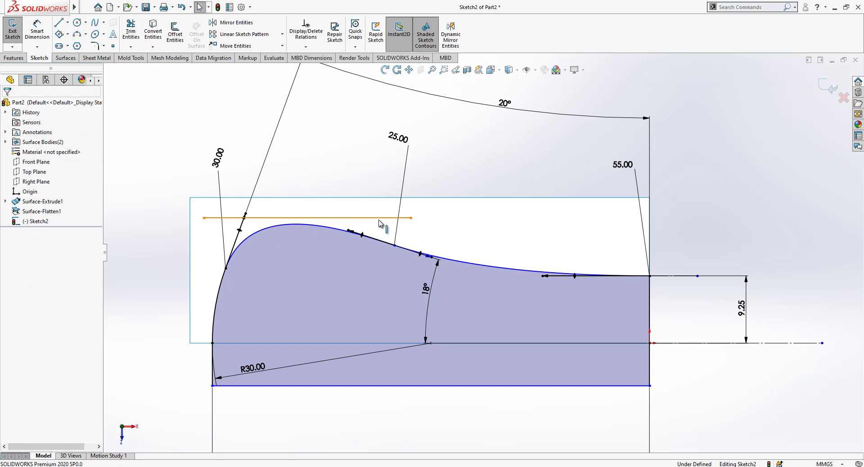
click(383, 219)
key(Escape)
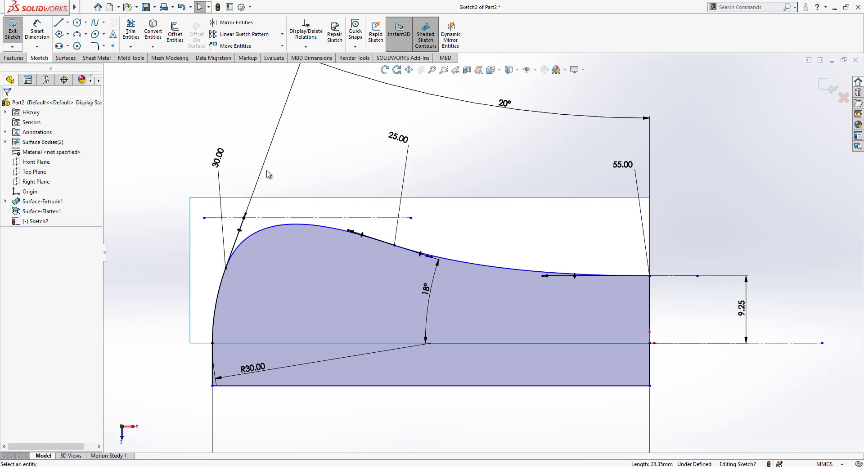
Step: Dimension the construction line 16.5 above the baseline centreline
click(38, 30)
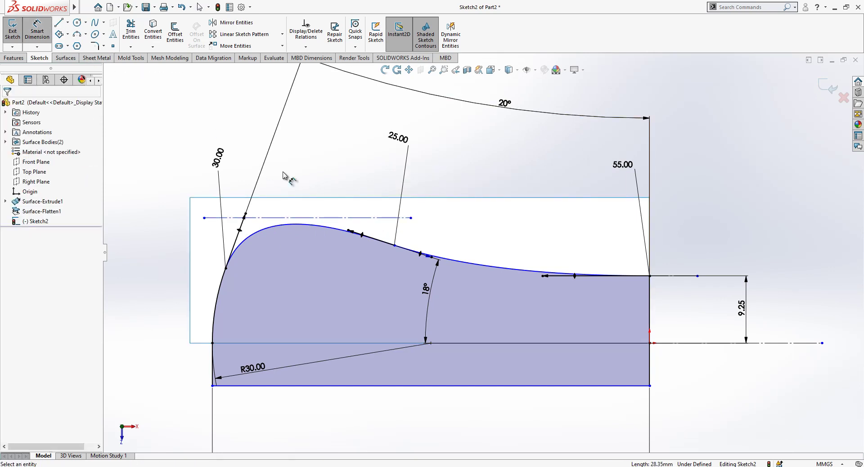
click(358, 218)
click(792, 343)
click(789, 310)
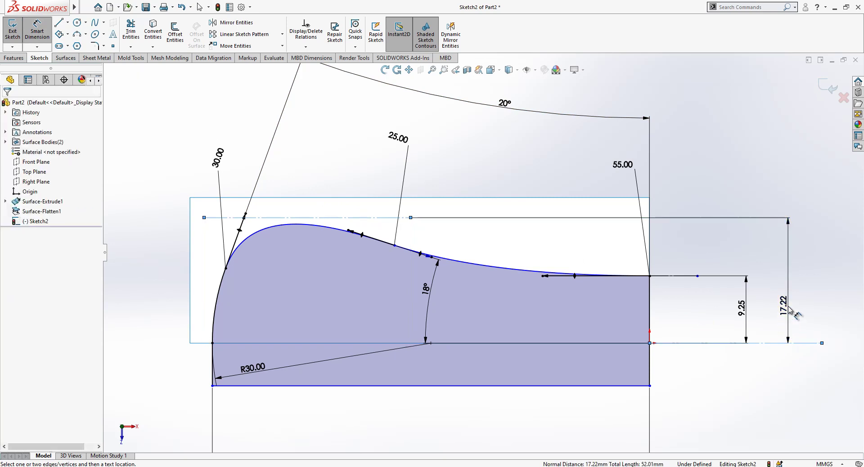
text(16.5)
key(Return)
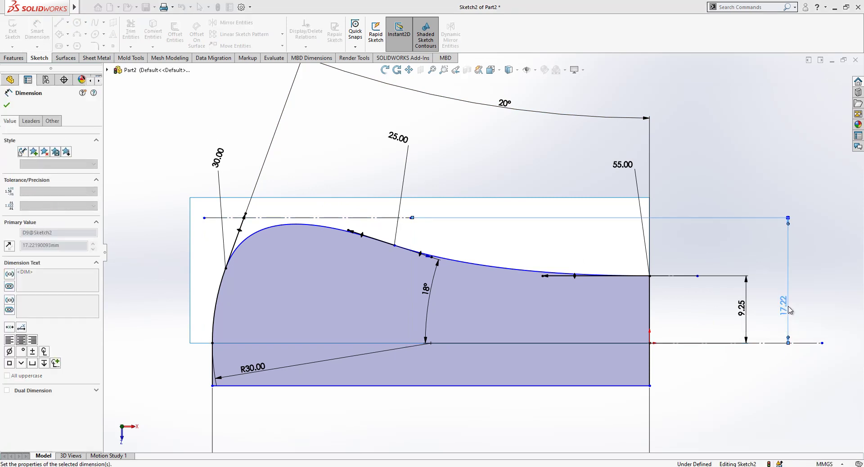
key(Escape)
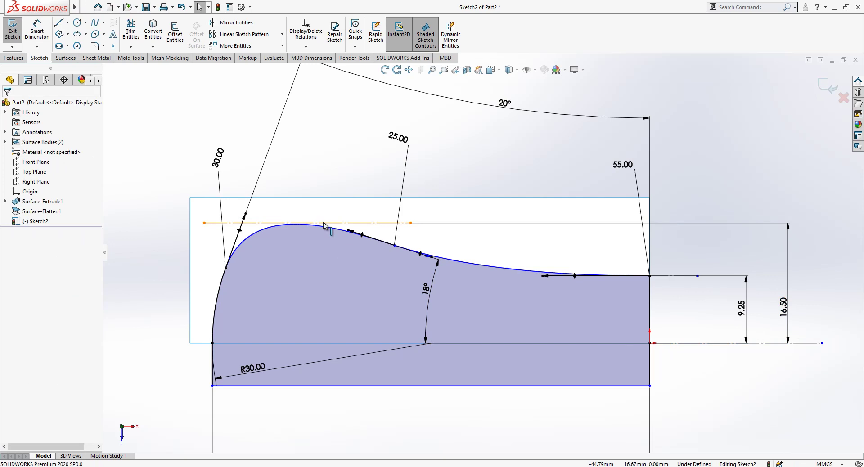
Step: Make the construction line tangent to the top of the curved profile
click(320, 224)
ctrl+click(320, 230)
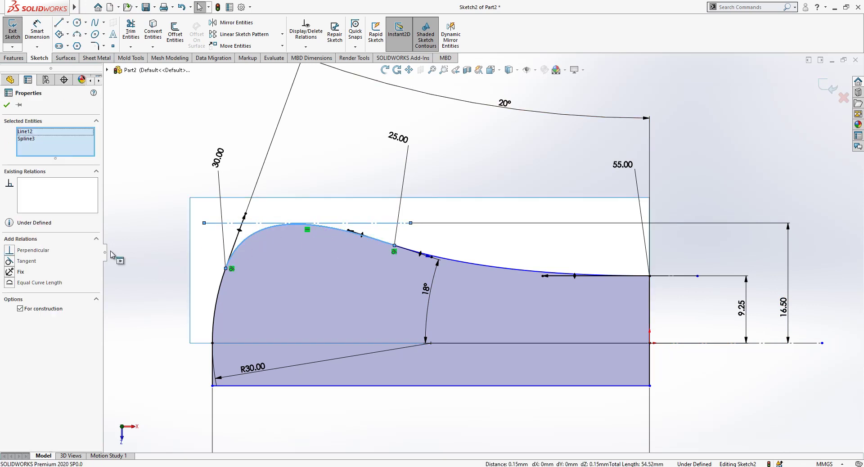
click(34, 260)
click(155, 175)
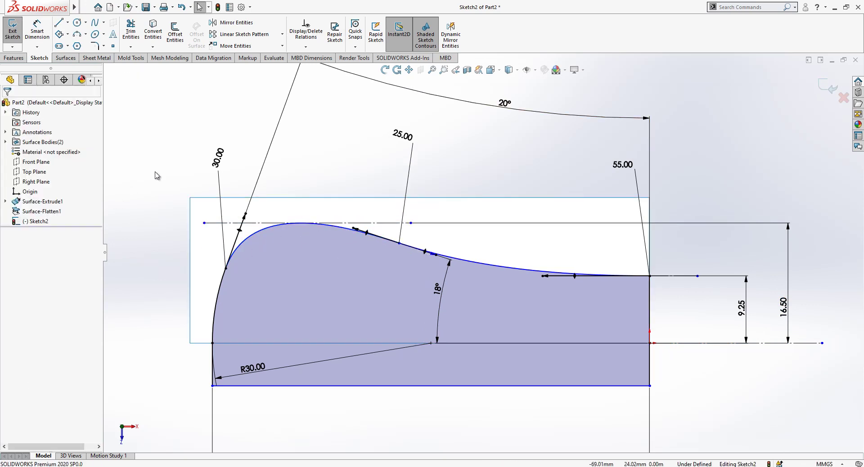
scroll(476, 261, up, 2)
scroll(476, 261, down, 2)
click(37, 31)
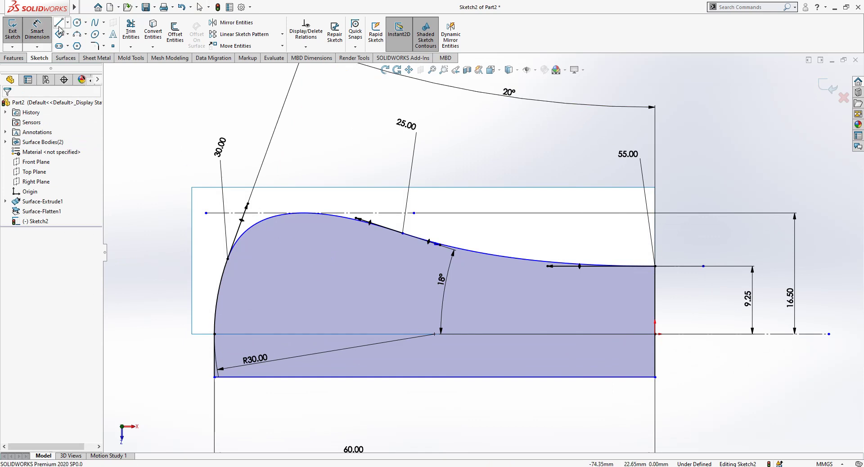
Step: Draw a diagonal construction line from the curve's left end down to the baseline
click(58, 24)
drag(229, 260, 435, 334)
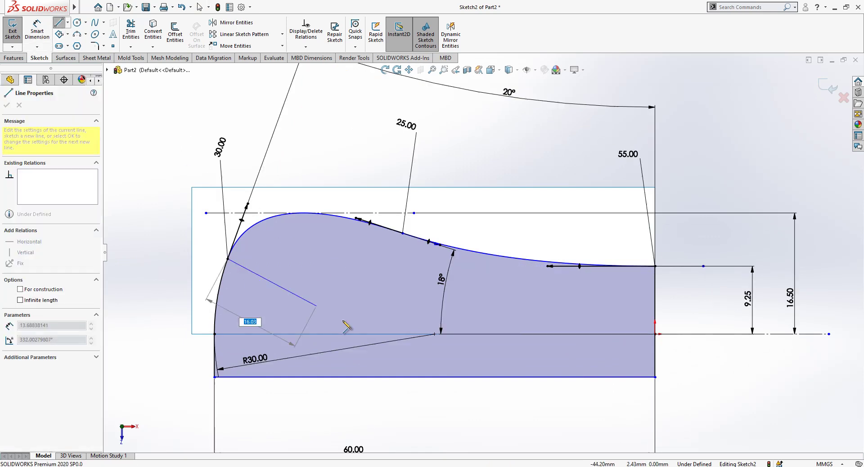
key(Escape)
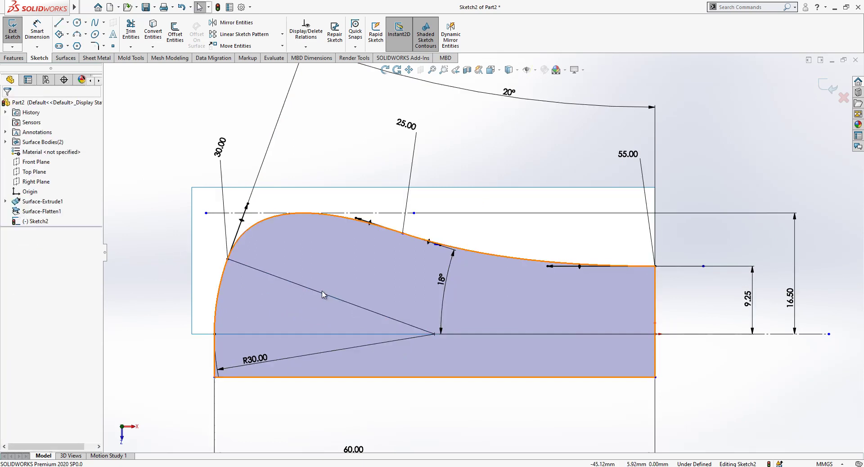
click(329, 296)
right_click(354, 269)
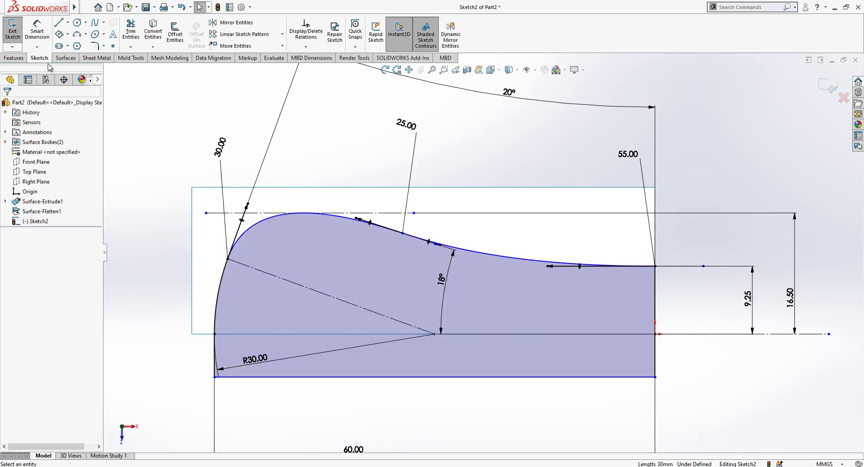
click(284, 334)
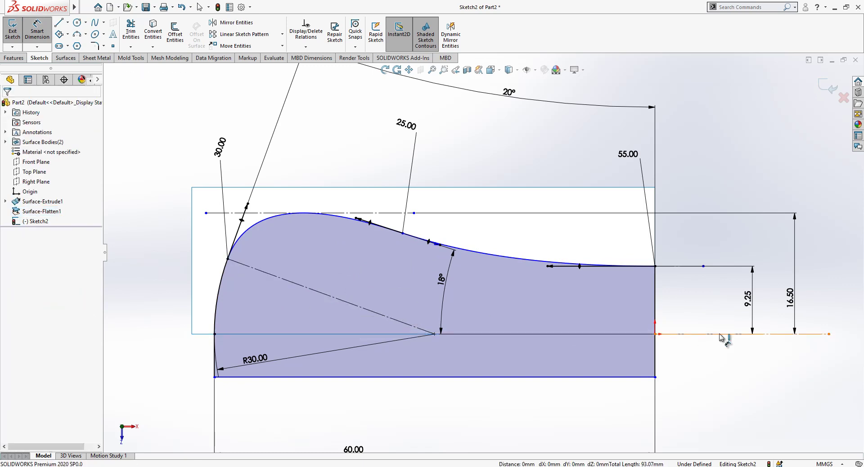
Step: Try a 20° angle dimension between the diagonal line and baseline, then discard it
click(786, 334)
key(d)
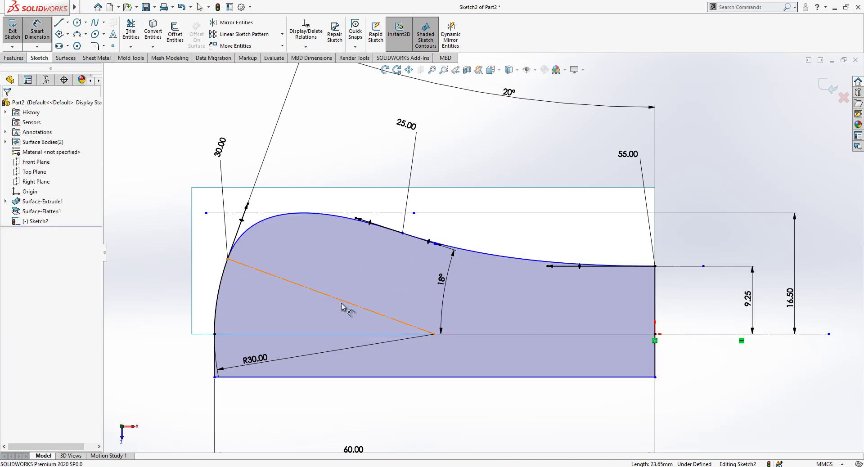
click(351, 308)
click(749, 334)
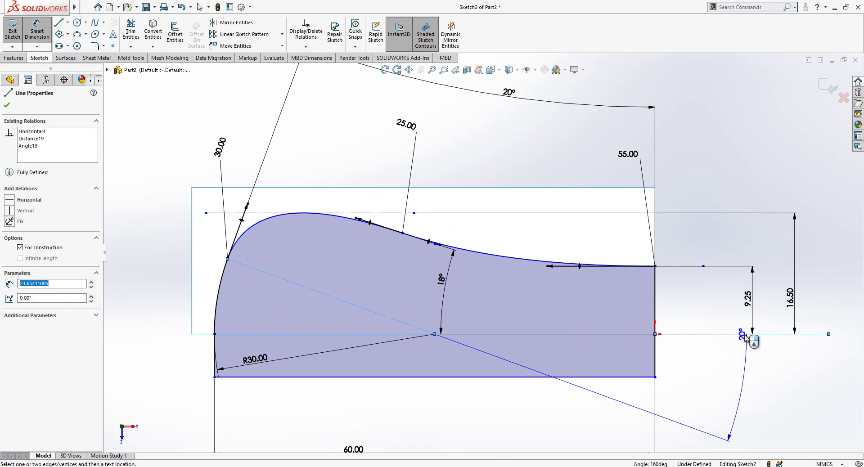
click(287, 315)
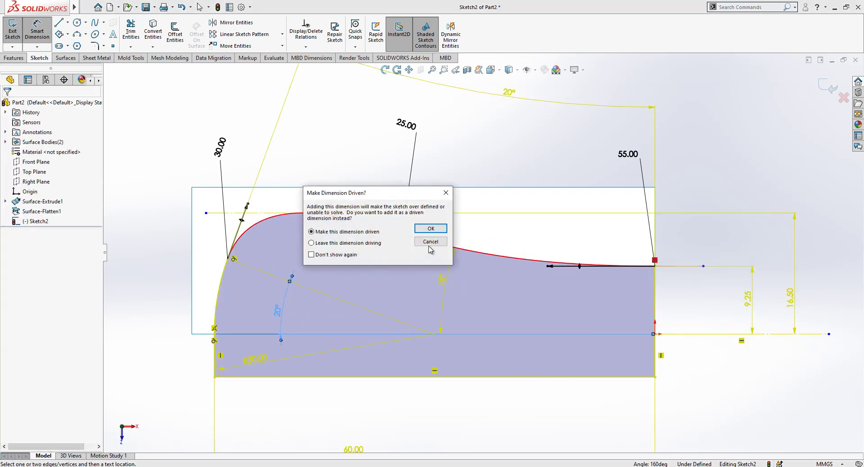
click(428, 245)
Step: Try a vertical height dimension on the profile point, then cancel it as over-defining
key(f)
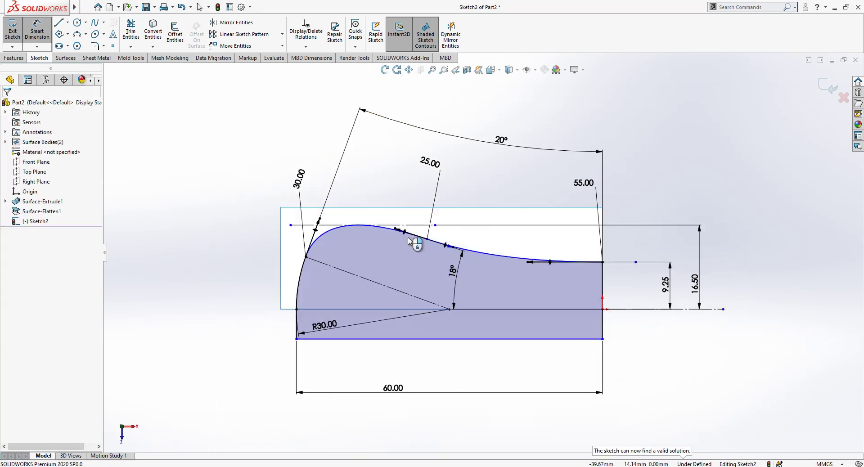
click(427, 242)
click(636, 310)
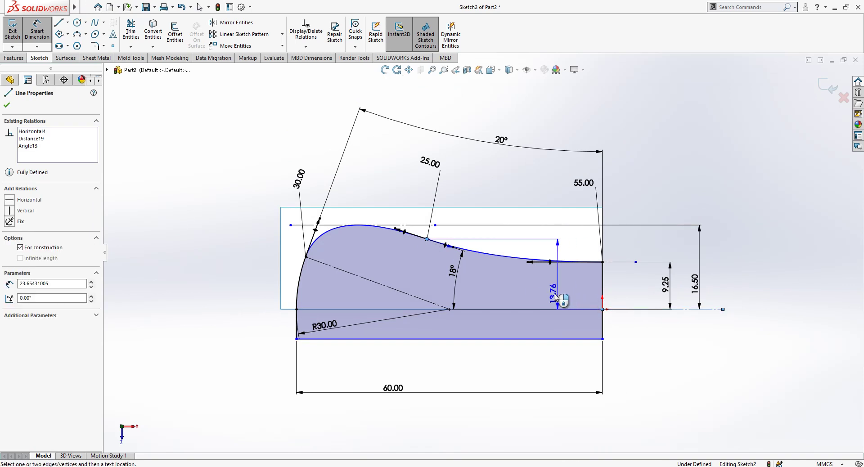
click(417, 280)
key(Escape)
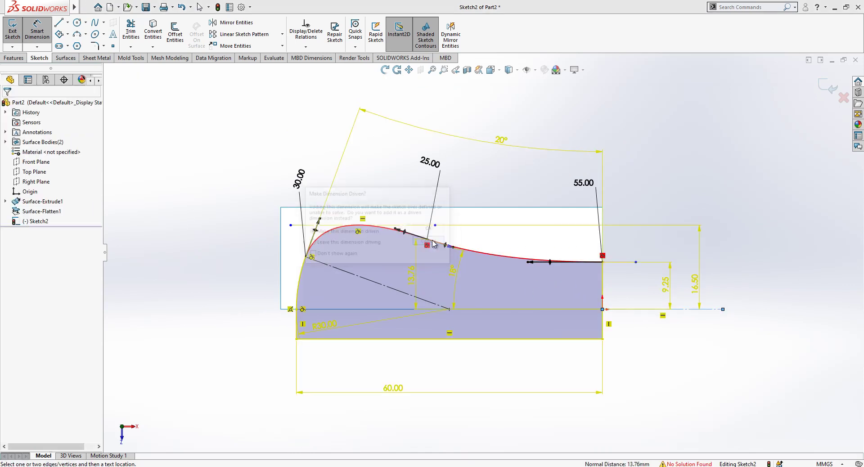
click(538, 262)
scroll(536, 252, up, 3)
scroll(455, 274, down, 2)
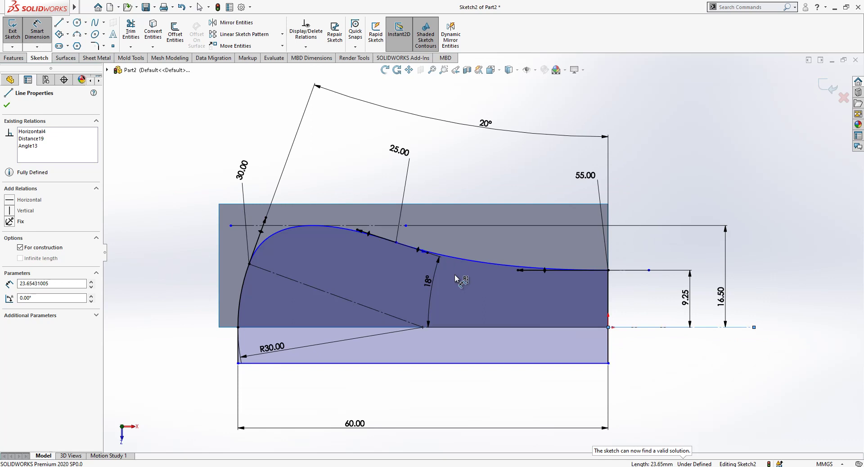
scroll(526, 282, up, 1)
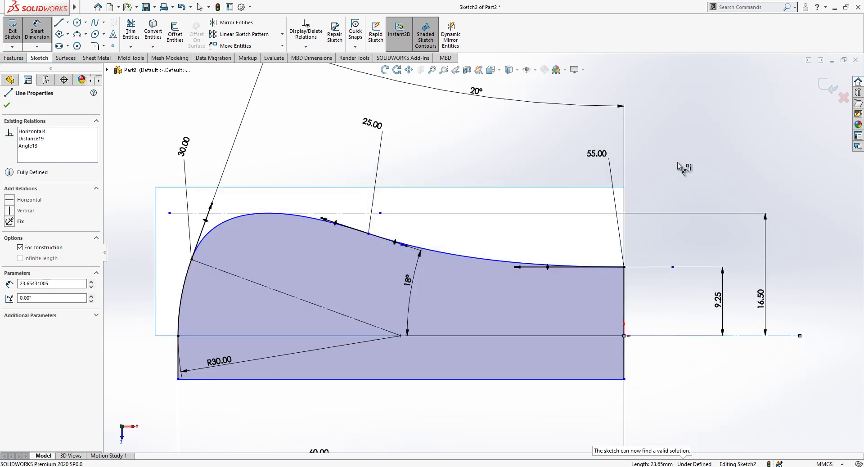
Step: Exit the sketch, hide the flattened surface and show the curved Surface-Extrude1 body
click(827, 91)
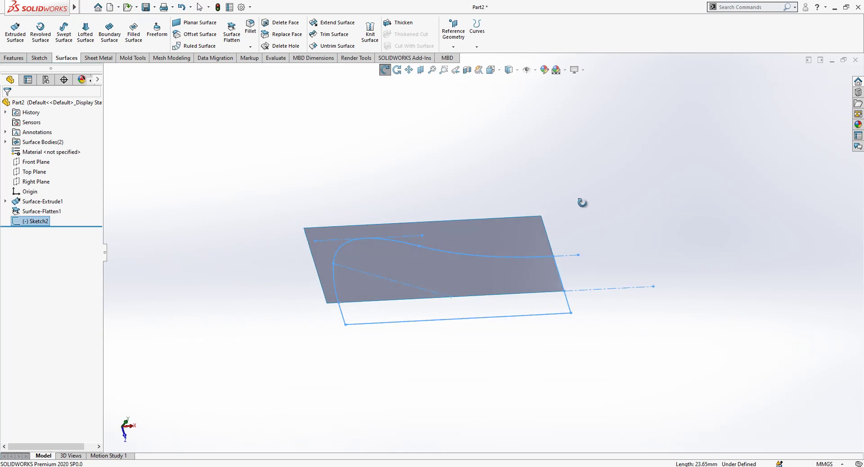
click(490, 246)
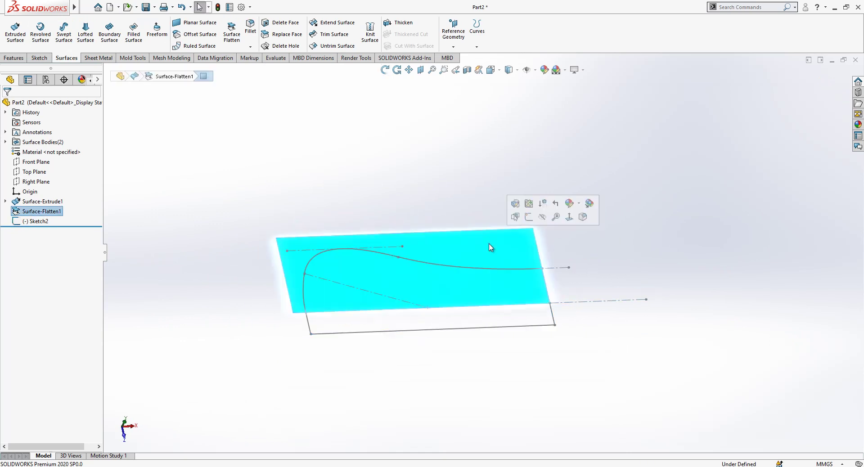
click(542, 217)
double_click(22, 142)
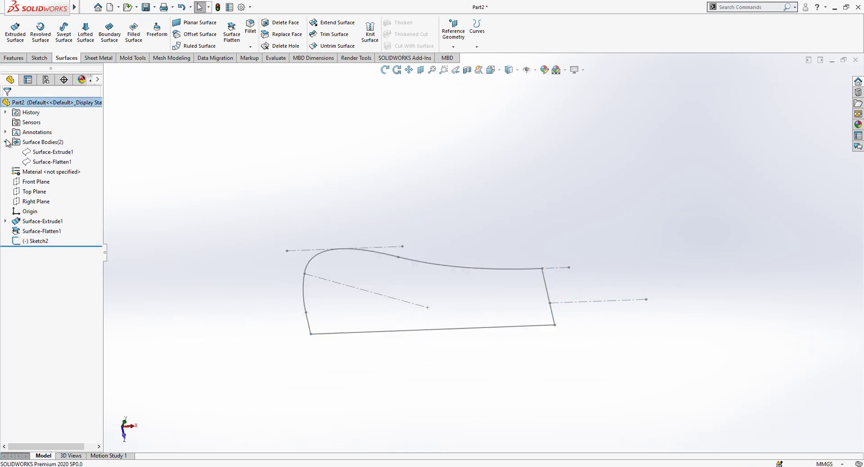
click(45, 153)
click(55, 144)
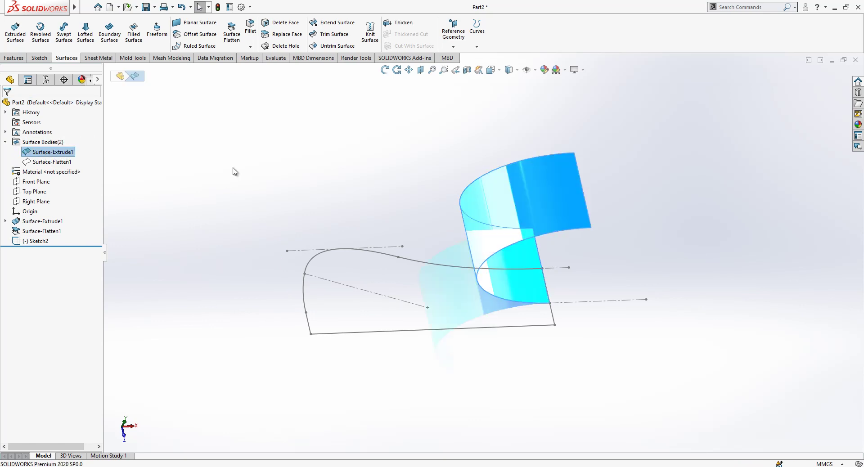
mouse_move(234, 169)
middle_down()
mouse_move(418, 232)
mouse_move(495, 216)
middle_up()
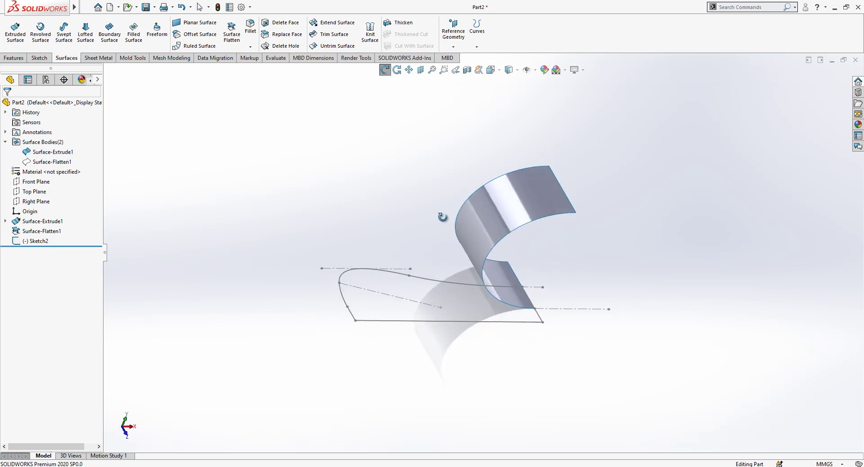
Step: Wrap Sketch2 onto the curved face with reversed direction, creating Wrap1
click(45, 241)
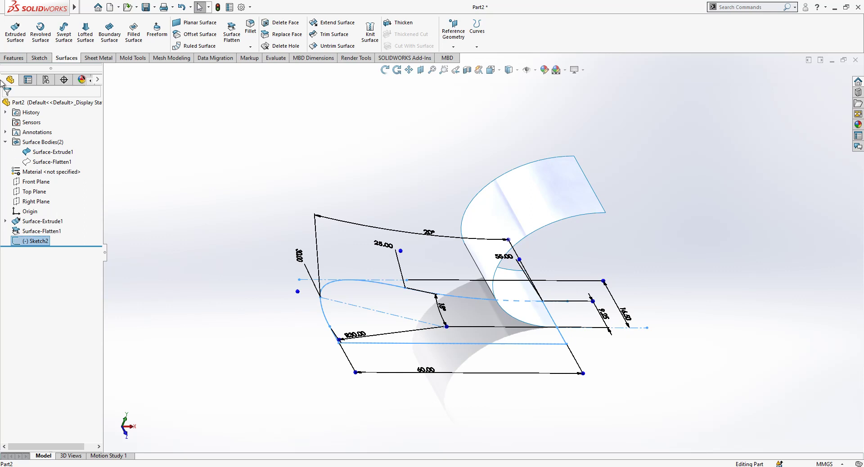
click(18, 58)
click(326, 23)
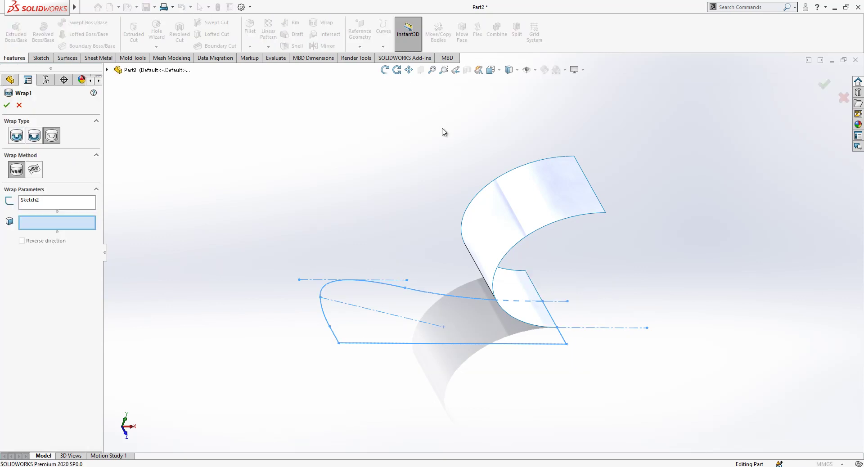
click(537, 211)
mouse_move(506, 222)
middle_down()
mouse_move(469, 235)
mouse_move(475, 241)
middle_up()
click(55, 243)
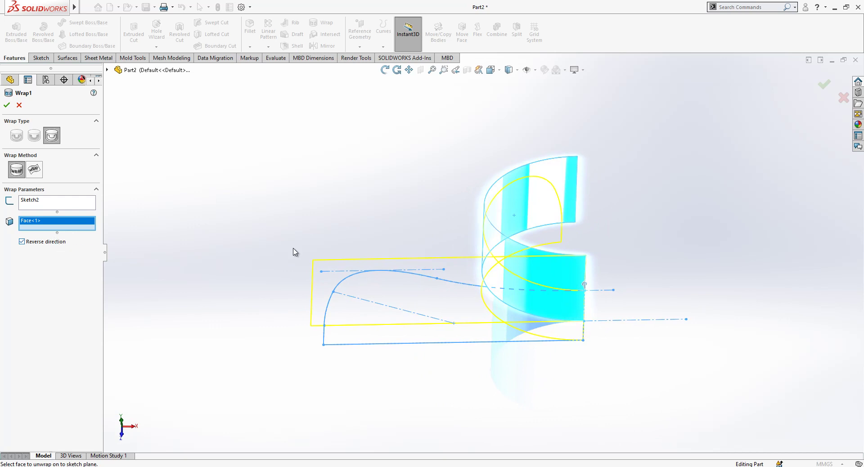
middle_drag(293, 251, 463, 200)
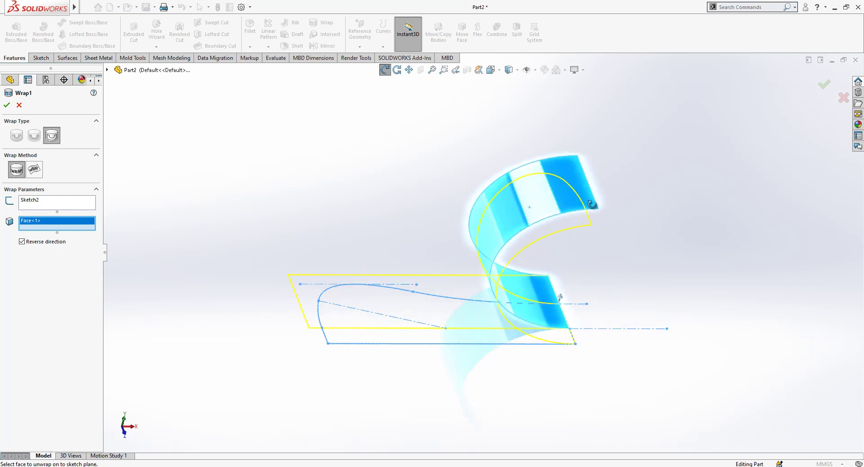
click(6, 107)
mouse_move(455, 199)
middle_down()
mouse_move(487, 148)
mouse_move(627, 182)
mouse_move(638, 168)
mouse_move(601, 193)
middle_up()
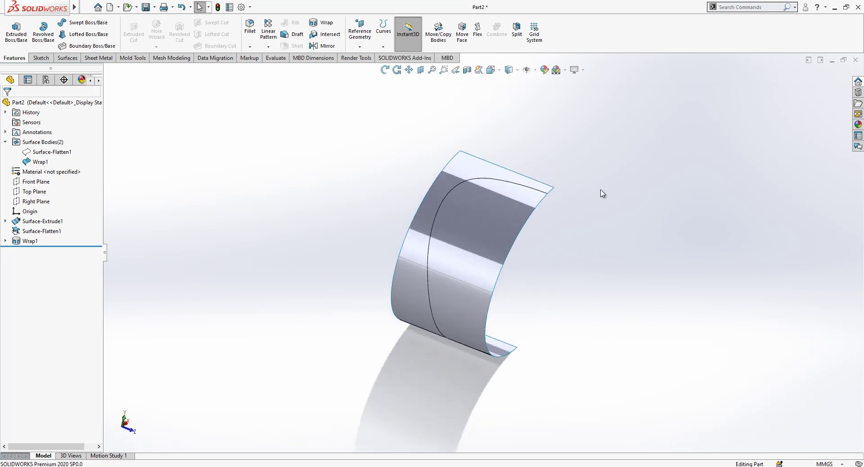
Step: Delete the surface face outside the wrapped outline, leaving the band strip
click(68, 58)
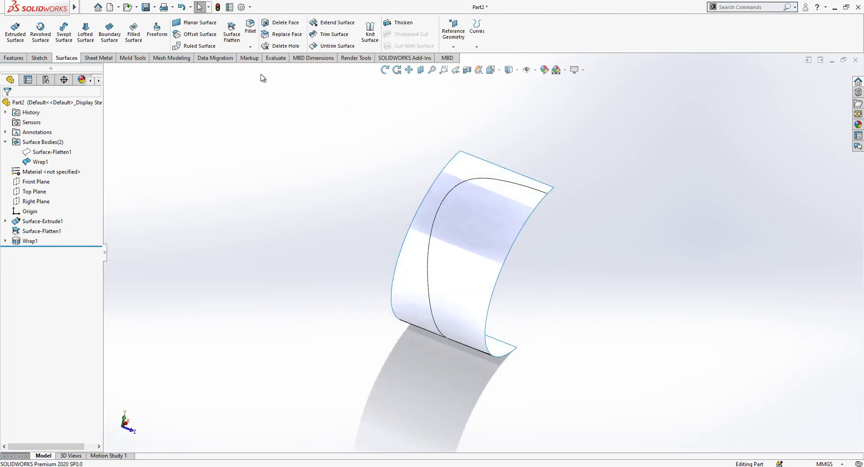
click(280, 30)
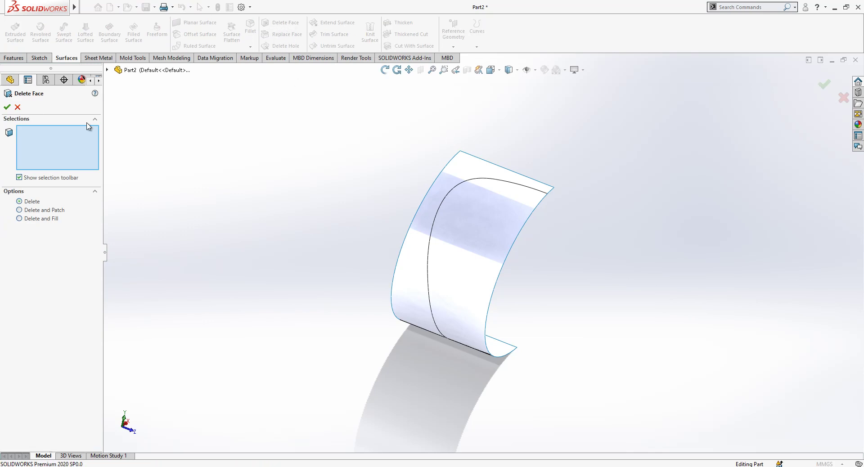
click(457, 176)
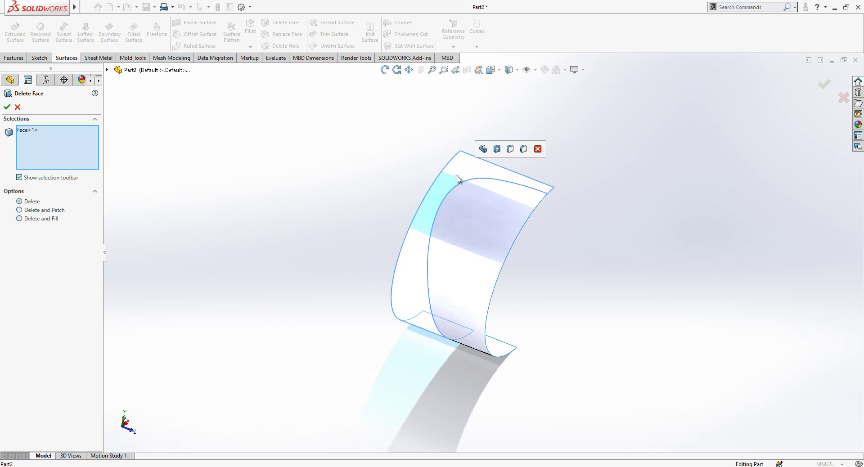
click(4, 108)
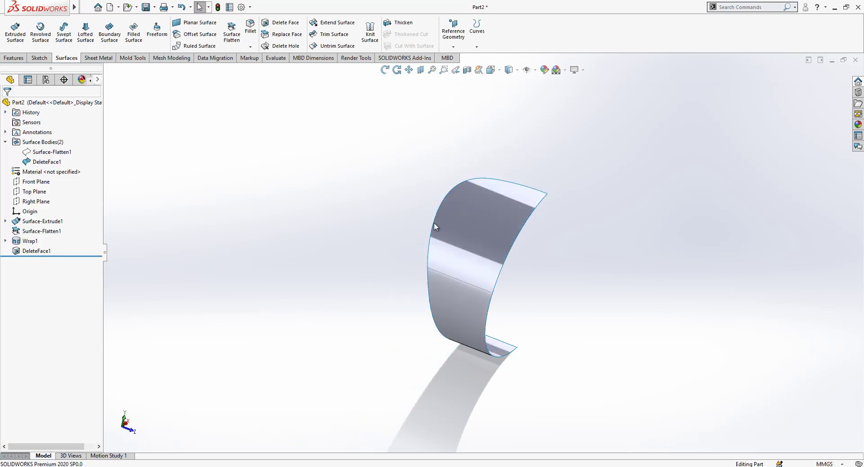
Step: Delete the Surface-Flatten1 body, keeping only the curled band
click(48, 153)
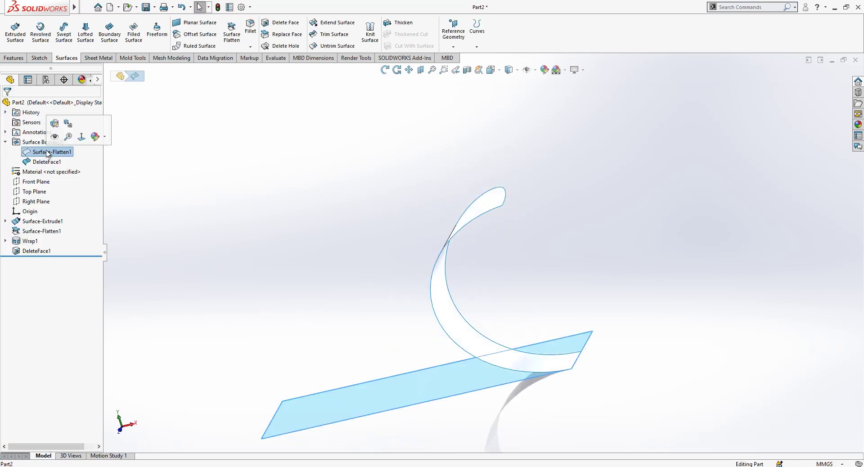
right_click(47, 153)
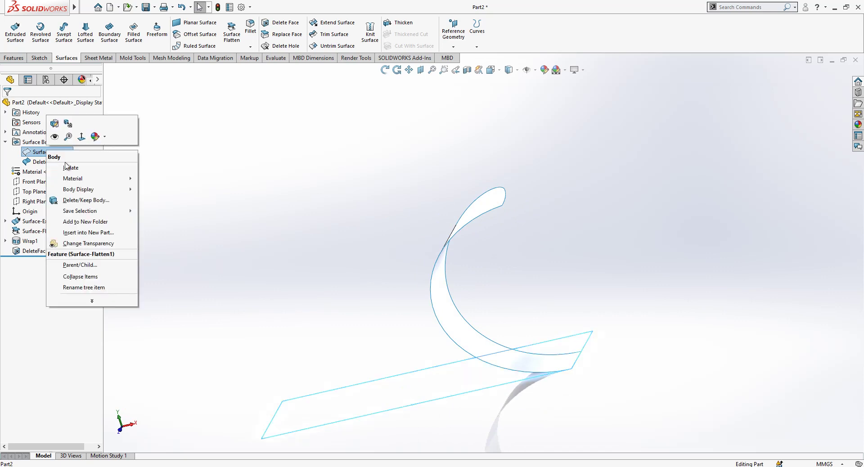
click(87, 201)
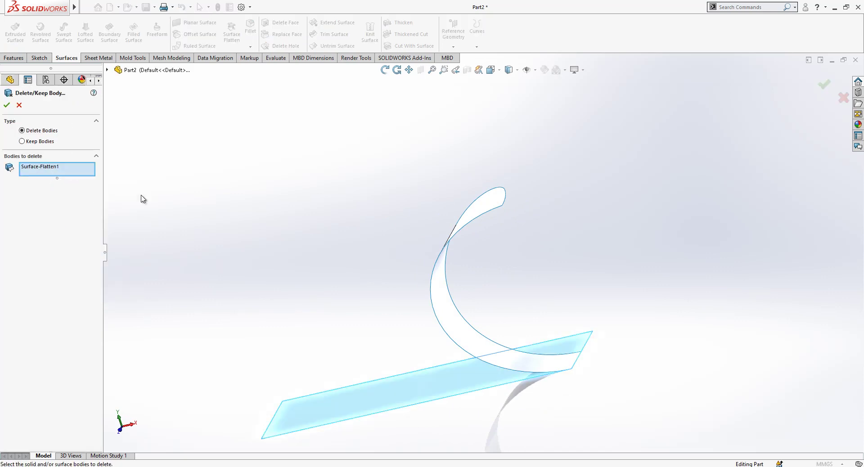
click(8, 111)
mouse_move(368, 235)
middle_down()
mouse_move(376, 274)
mouse_move(577, 270)
middle_up()
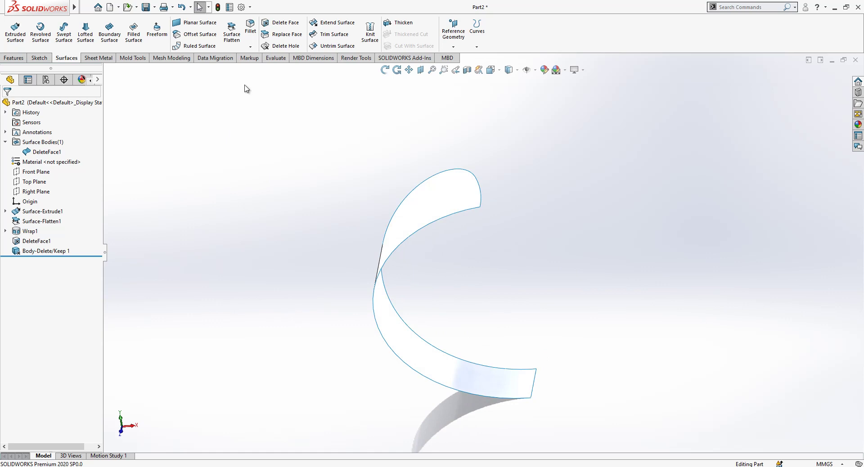
Step: Flatten the curled band face, fixed at its end corner, into Surface-Flatten2
click(231, 32)
click(504, 382)
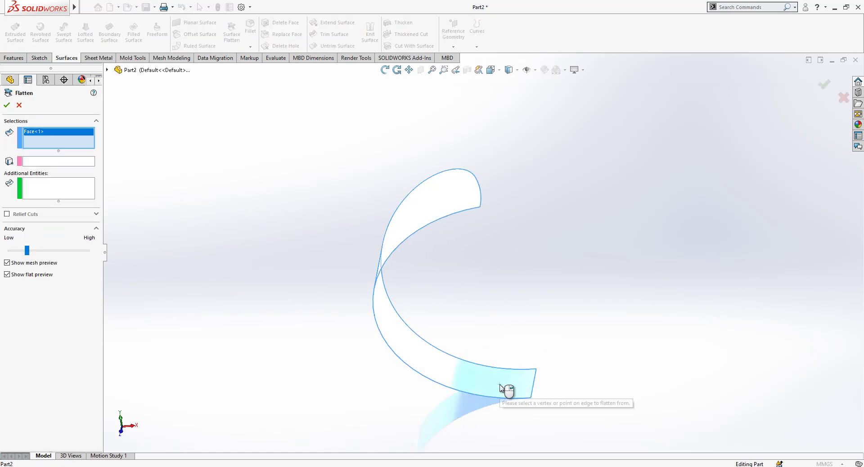
click(70, 163)
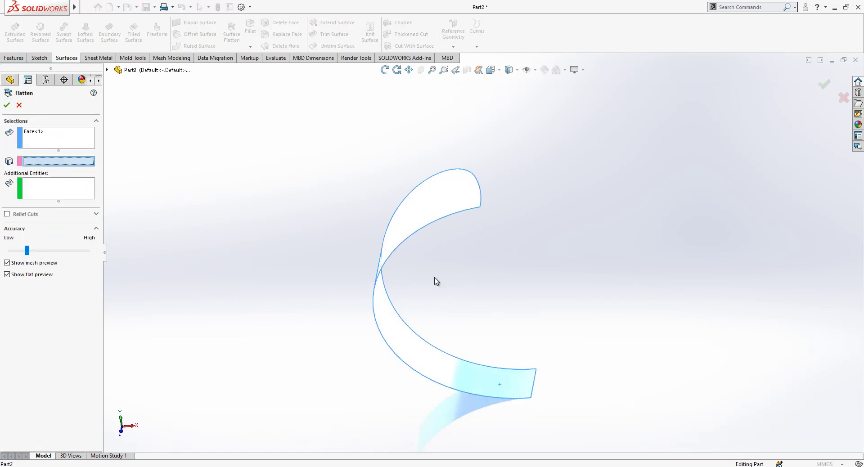
click(531, 398)
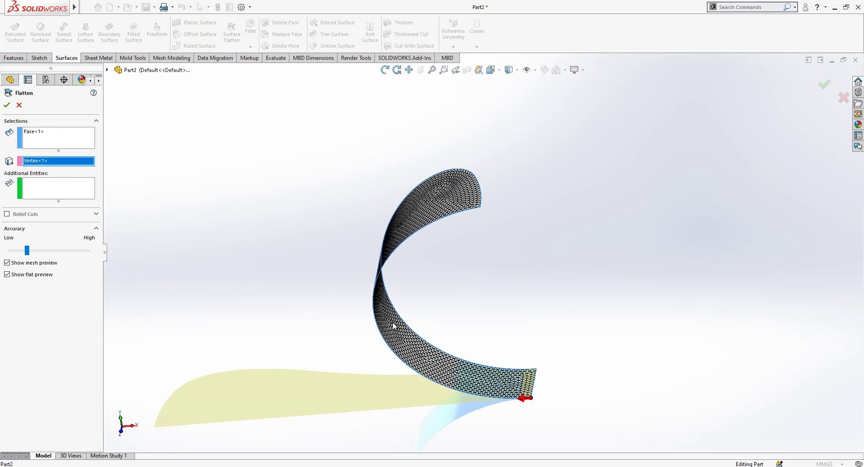
mouse_move(394, 324)
middle_down()
mouse_move(505, 317)
mouse_move(360, 261)
middle_up()
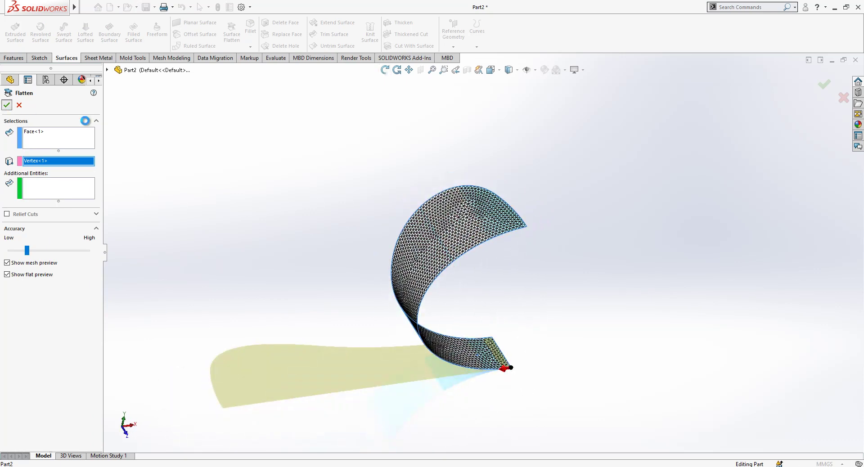
mouse_move(328, 174)
middle_down()
mouse_move(411, 196)
mouse_move(406, 257)
mouse_move(464, 251)
middle_up()
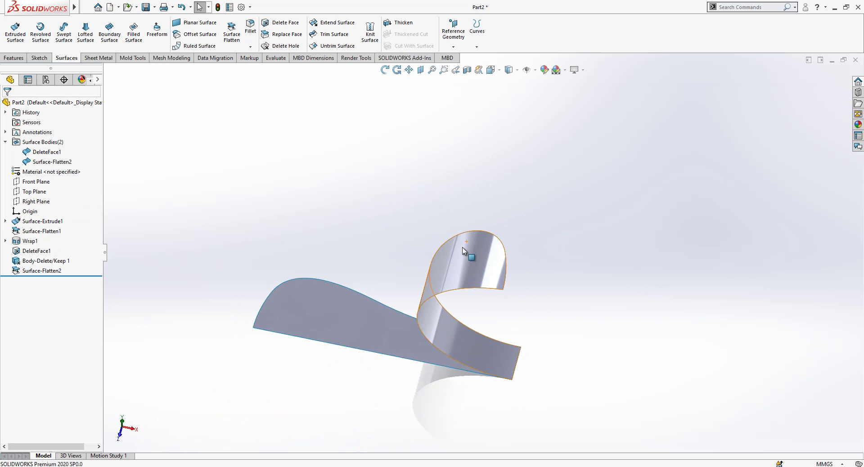
Step: Hide the curled band body, switch to Top view, and select Surface-Flatten2
click(476, 247)
click(504, 223)
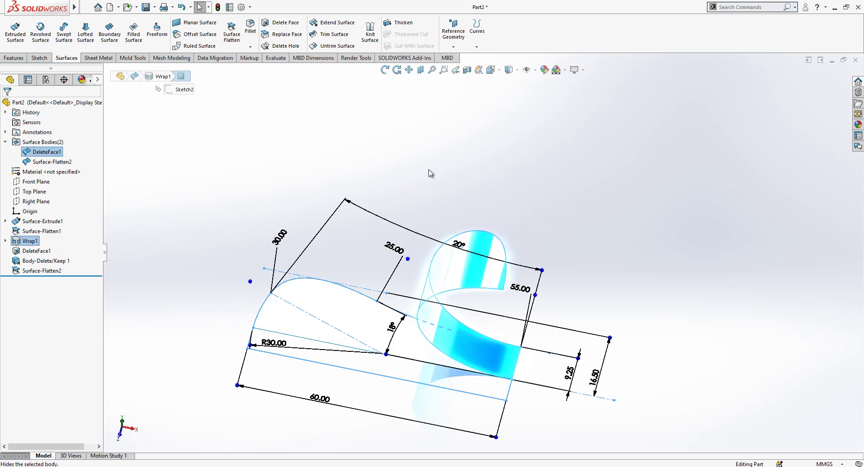
click(492, 69)
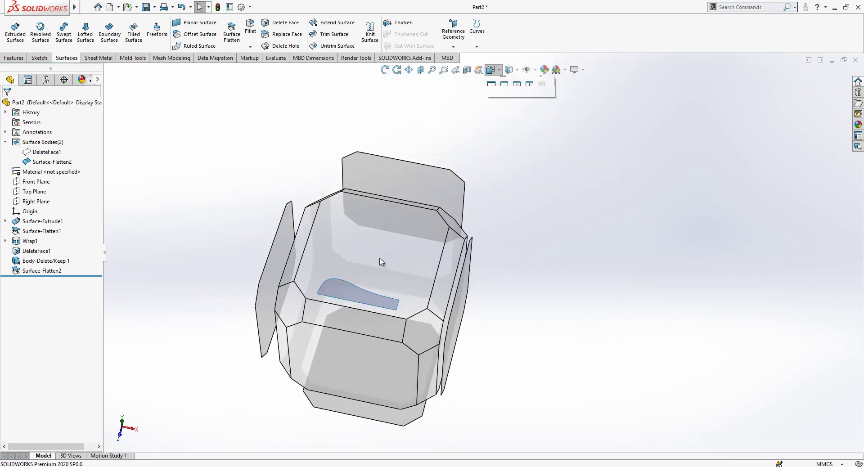
key(ctrl+5)
click(532, 253)
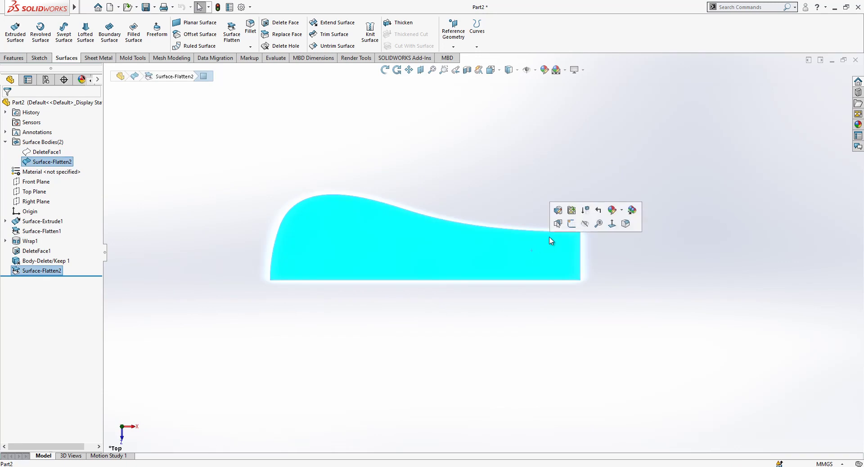
Step: Sketch a short horizontal line out from the band's lower-right corner
click(571, 224)
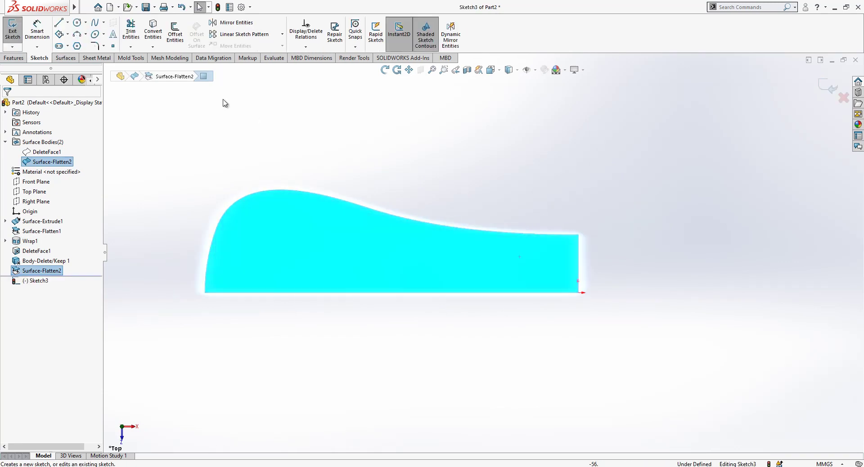
scroll(576, 291, down, 3)
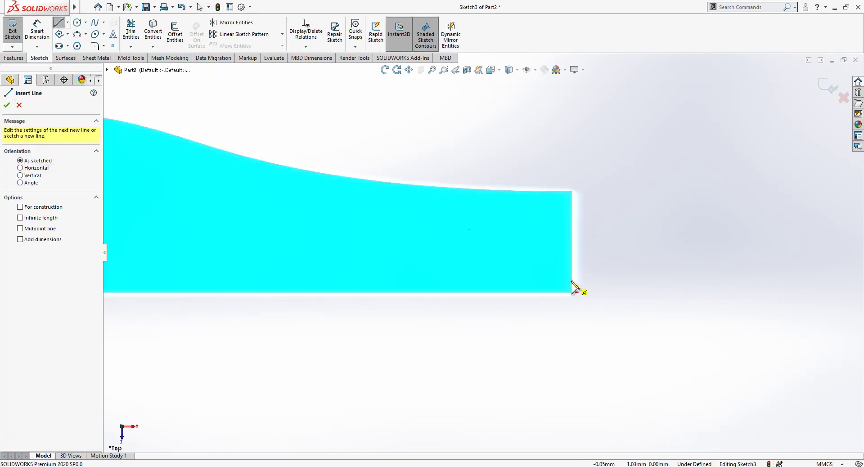
click(572, 280)
double_click(647, 281)
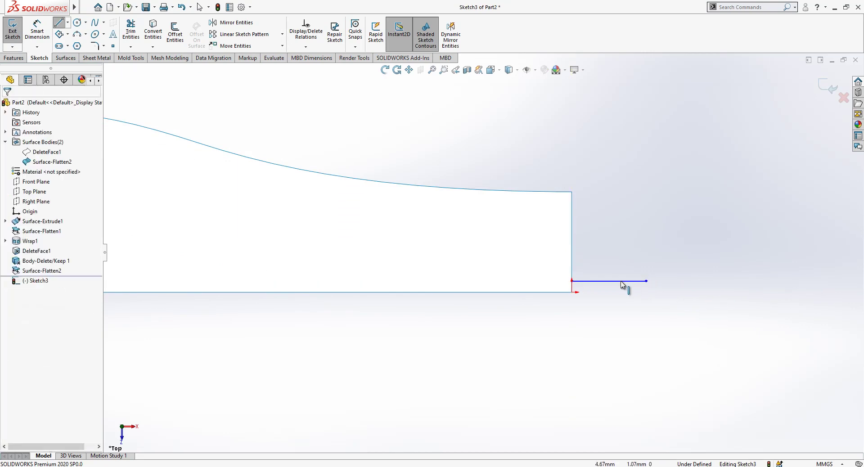
click(626, 281)
key(Escape)
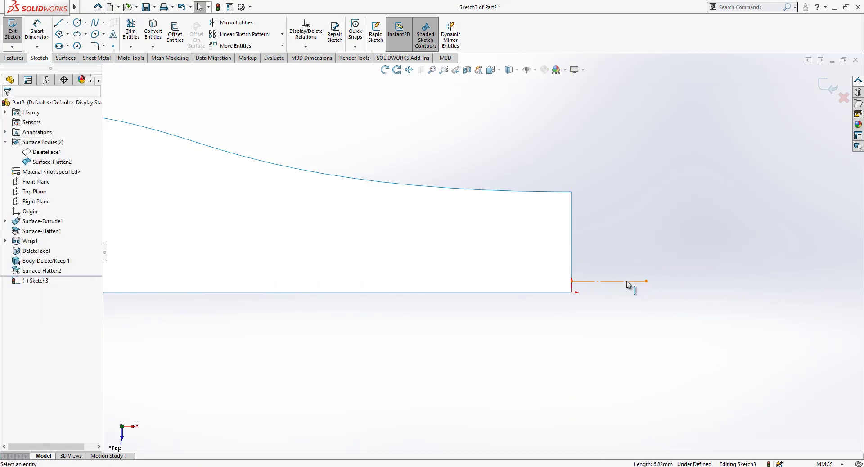
click(628, 285)
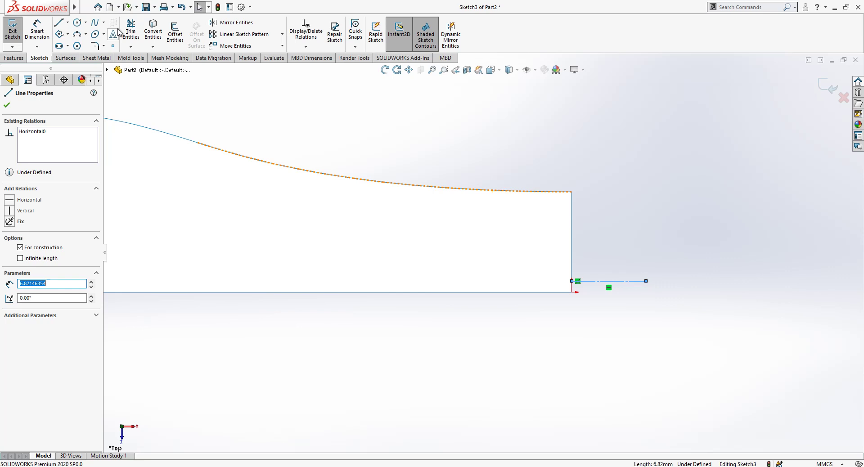
Step: Add a longer horizontal line along the bottom edge and make it construction geometry
click(58, 22)
click(571, 292)
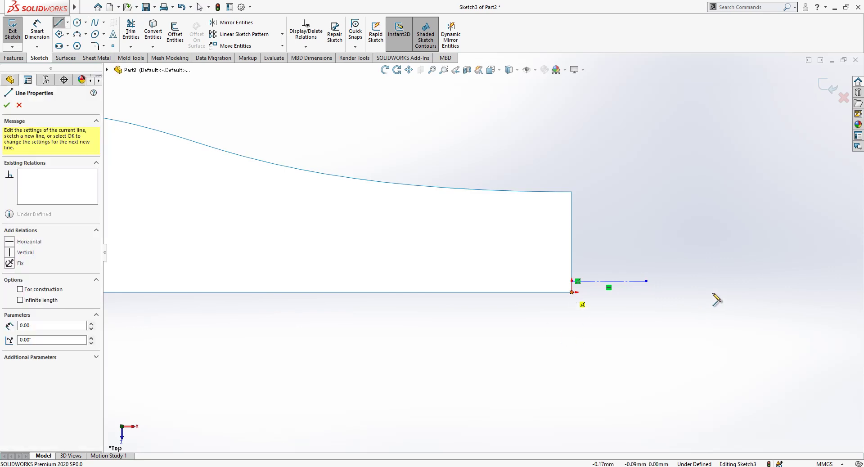
click(722, 292)
key(Escape)
click(695, 292)
click(781, 267)
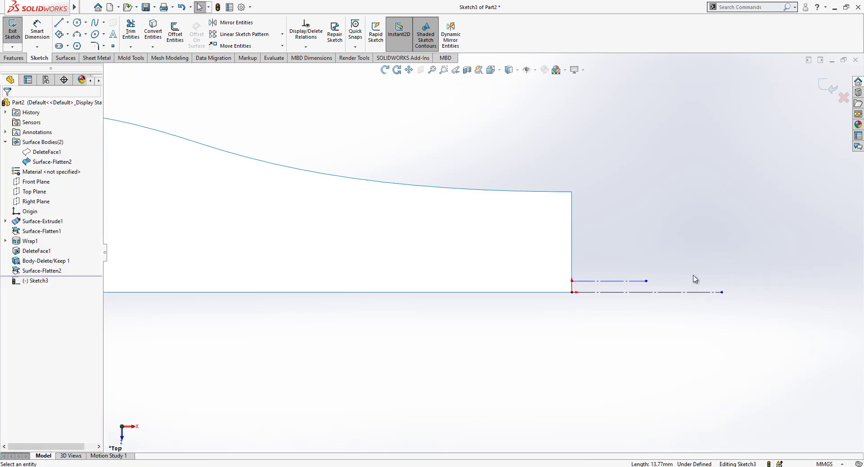
click(638, 283)
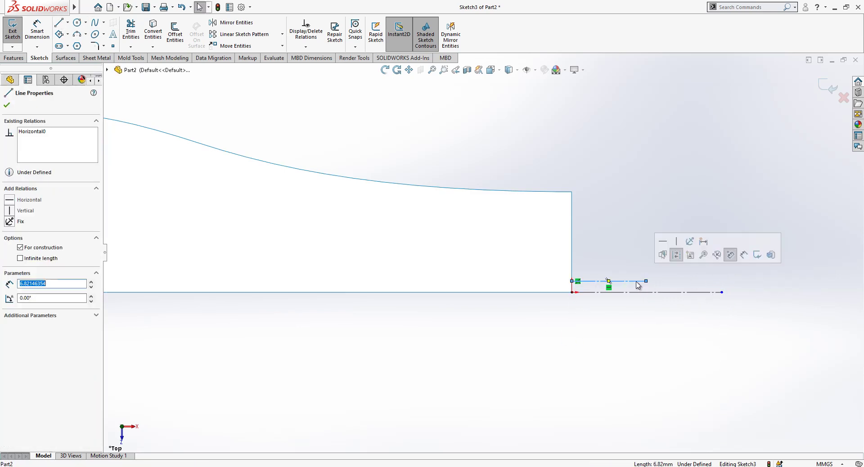
Step: Linear-pattern the short line upward: 6 instances spaced 1.35 mm apart
click(244, 35)
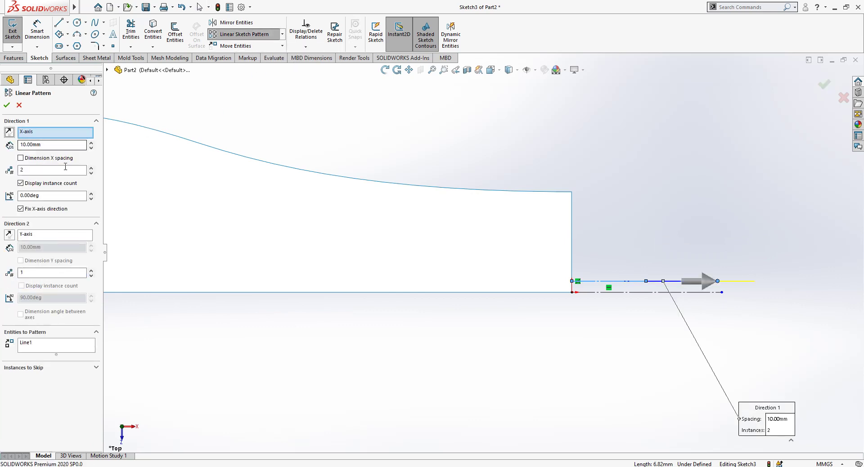
click(91, 174)
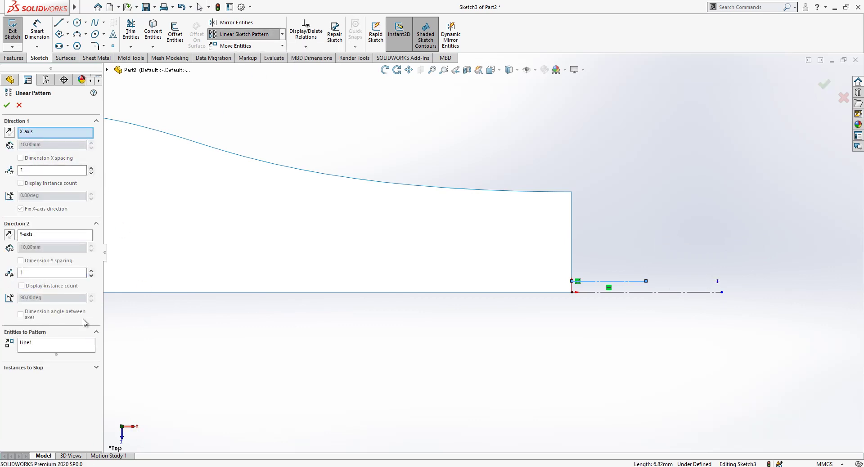
click(92, 270)
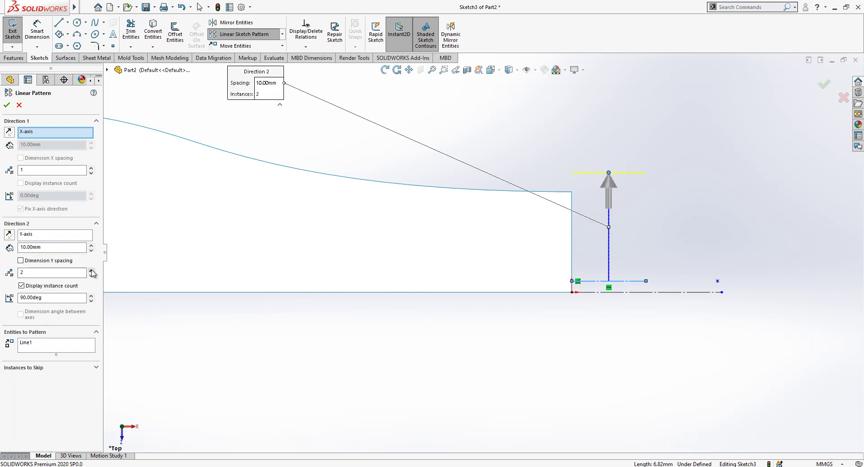
click(92, 271)
text(1.35)
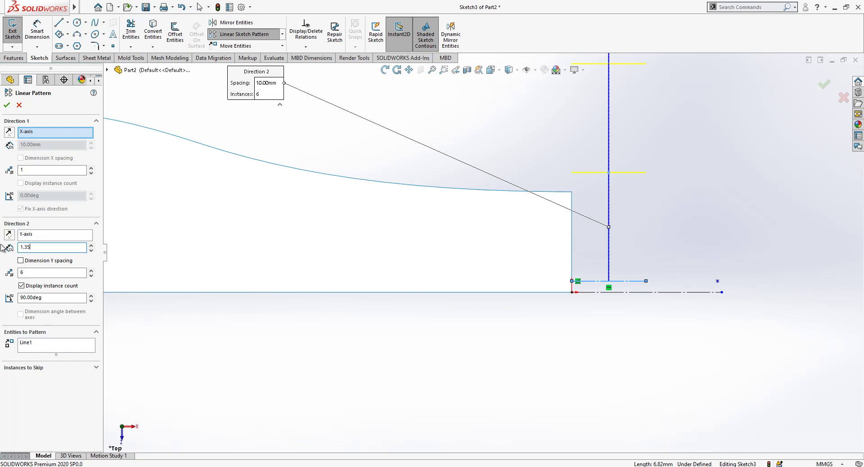
key(Return)
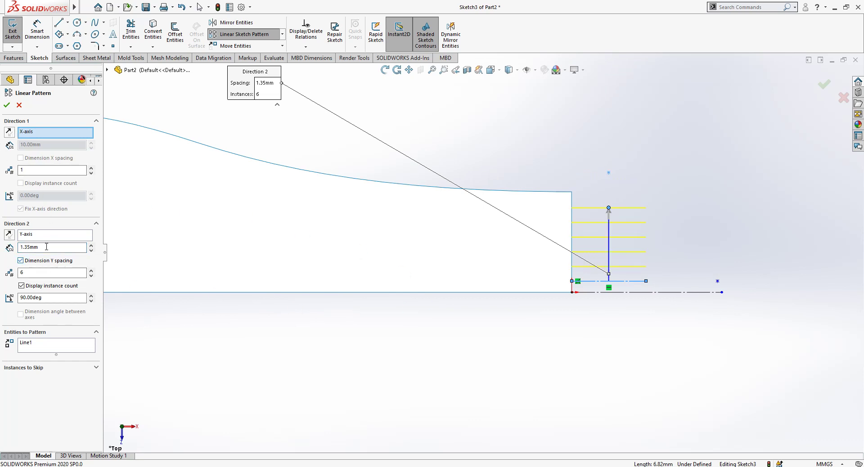
click(6, 105)
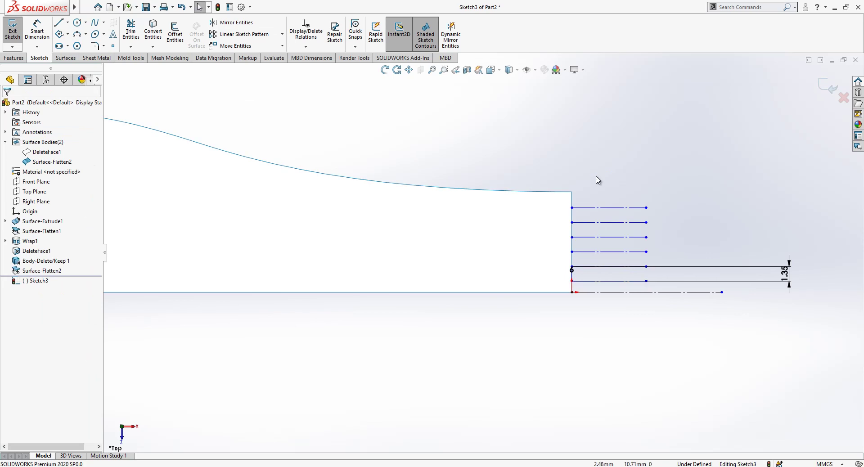
Step: Dimension the gap between the bottom line and lowest patterned line to 0.68 mm
key(d)
click(696, 292)
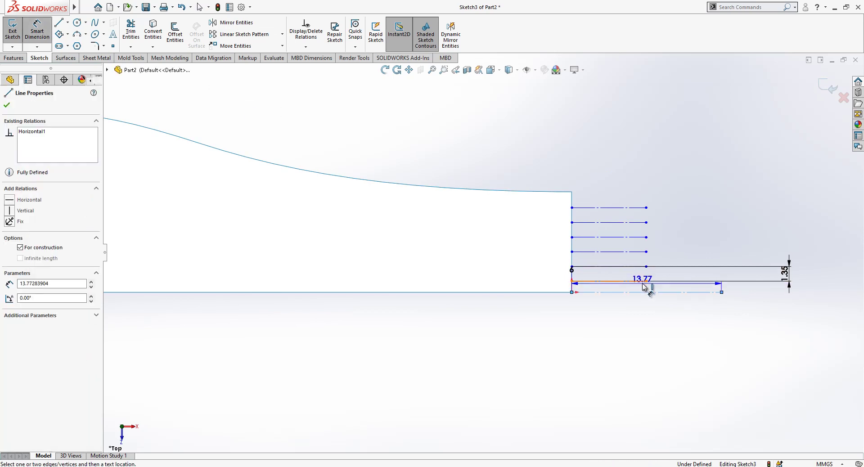
click(643, 281)
click(661, 332)
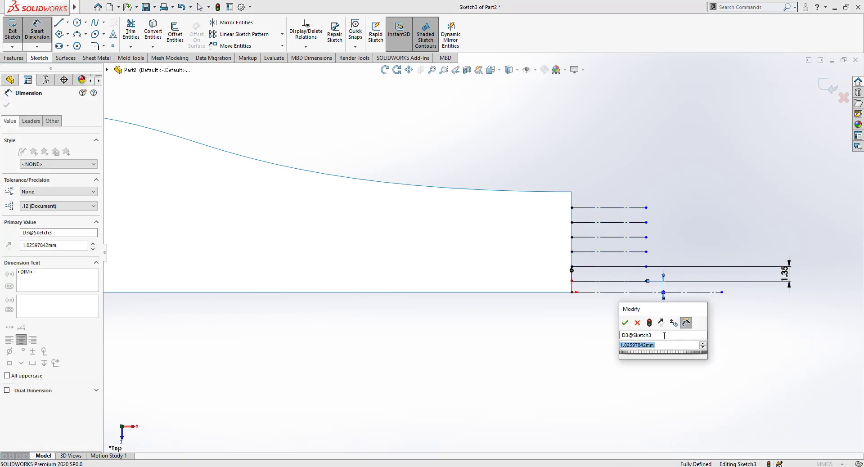
text(1.03)
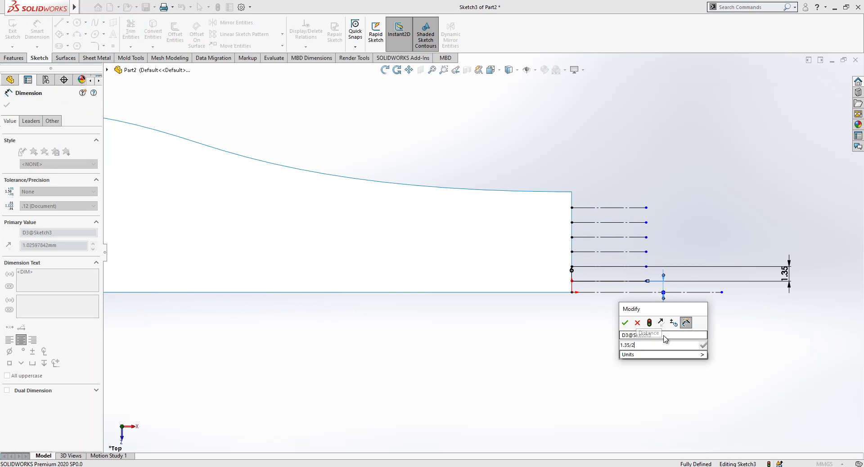
key(Return)
key(f)
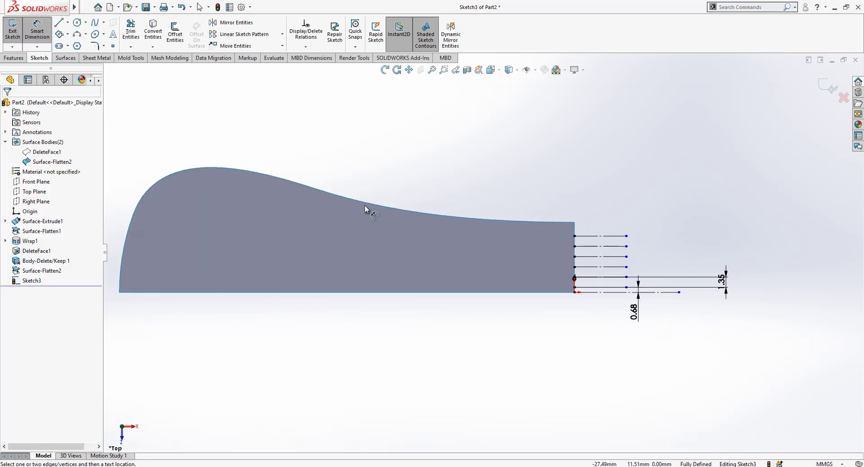
click(77, 34)
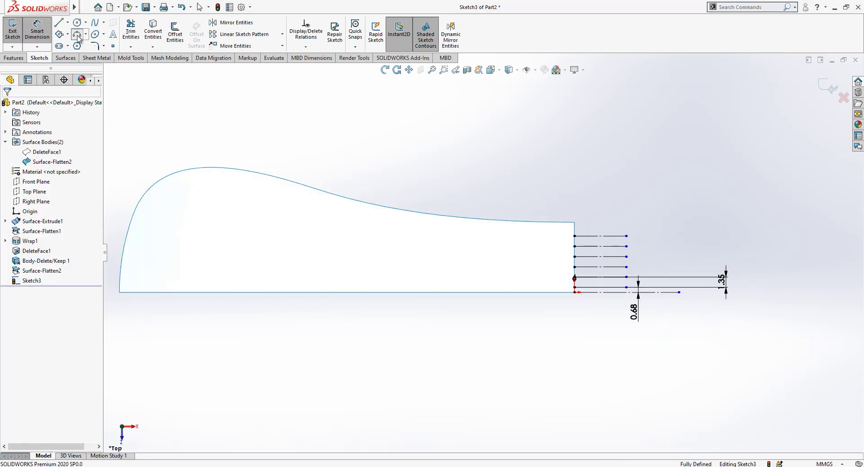
Step: Draw three-point arcs leftward across the band from the top three construction line ends
click(575, 235)
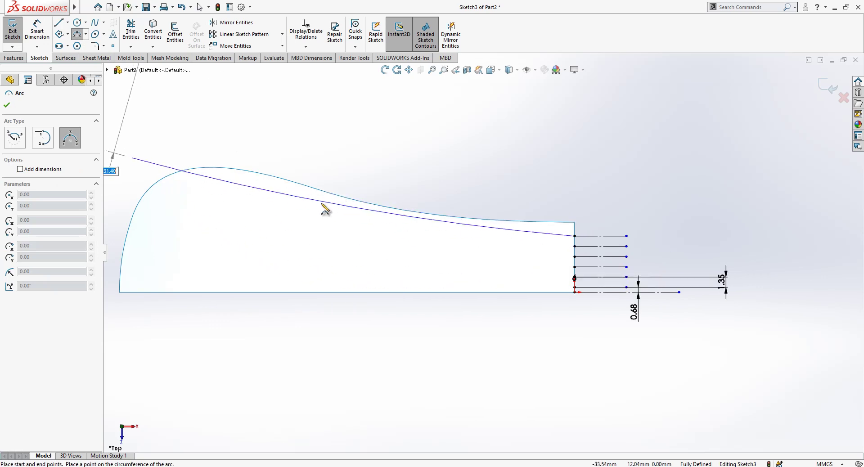
click(350, 218)
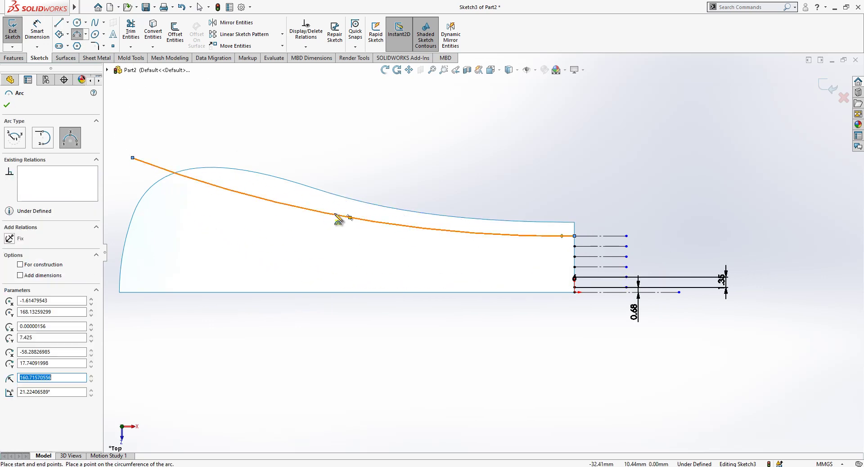
click(575, 246)
click(116, 177)
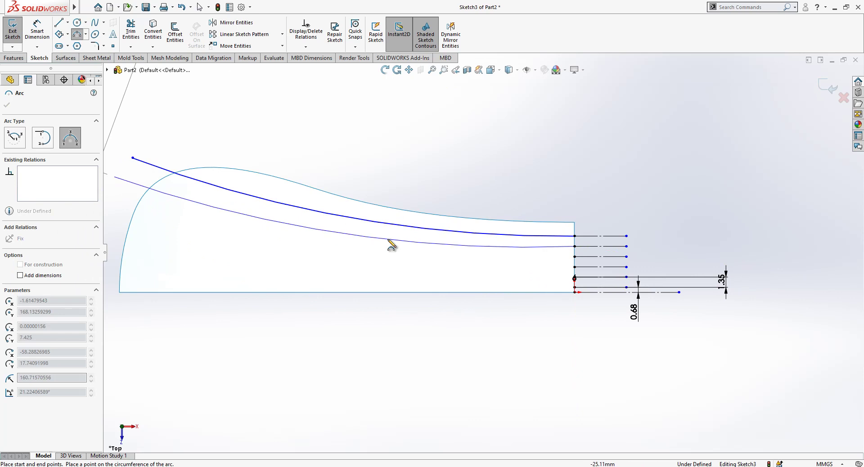
click(429, 245)
click(574, 256)
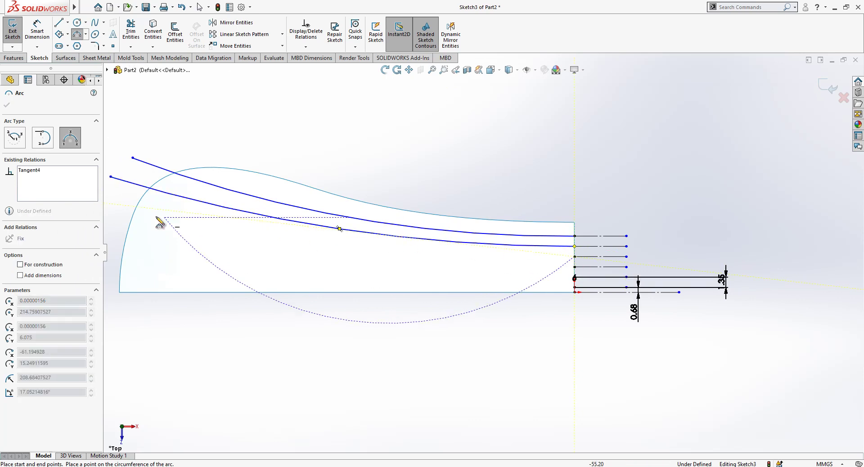
click(111, 200)
click(321, 249)
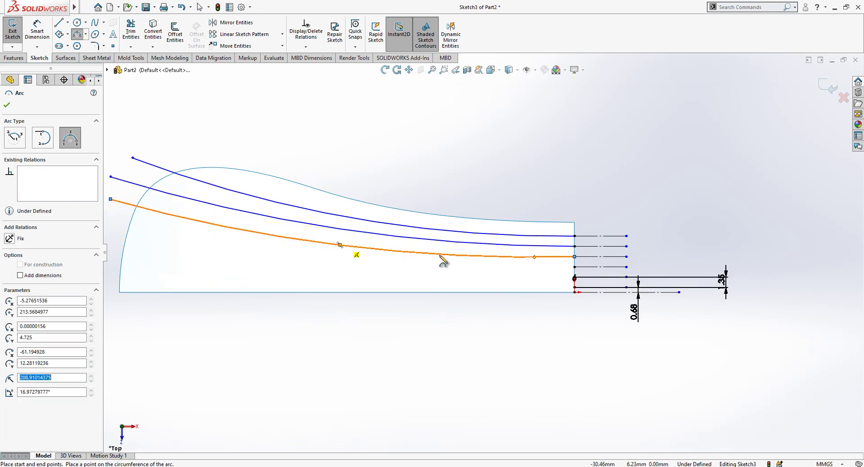
Step: Draw the remaining three arcs from the lower line ends, including the bottom corner
click(575, 266)
click(110, 222)
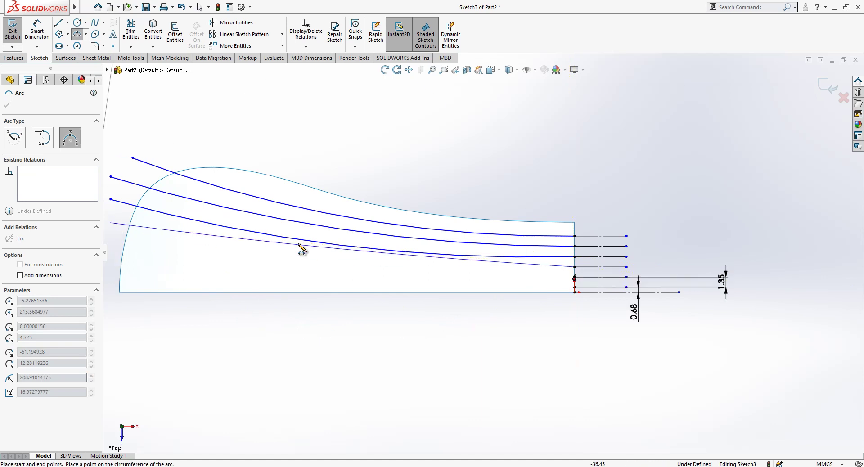
click(341, 258)
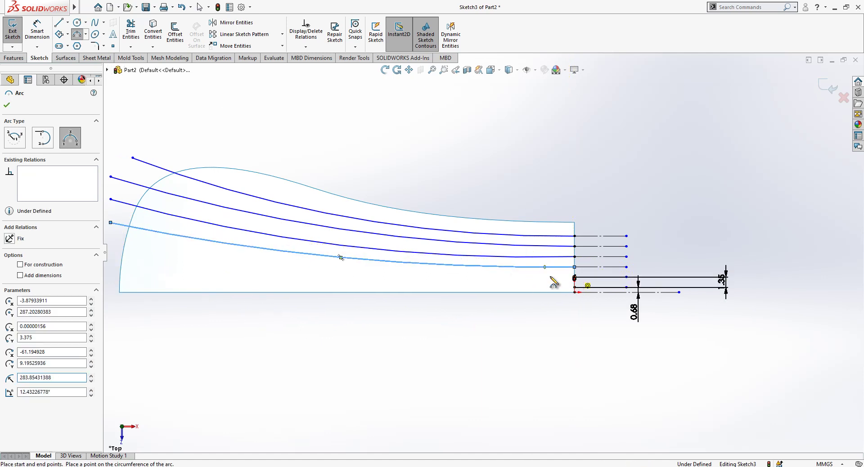
click(574, 277)
click(110, 238)
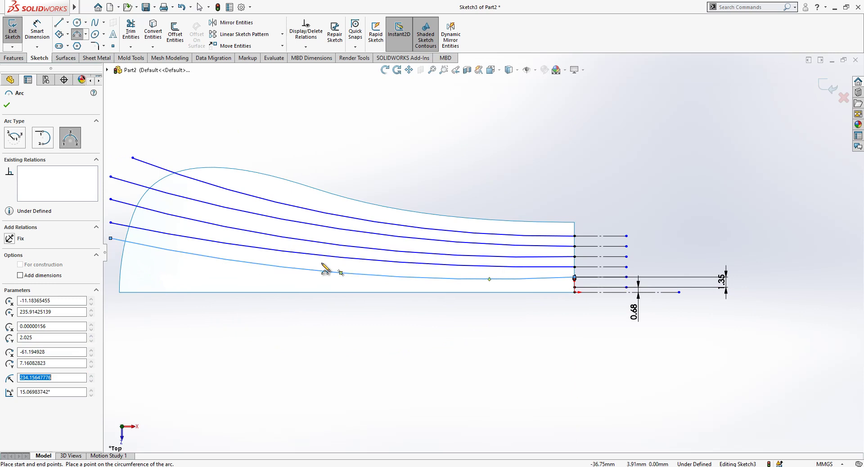
click(575, 287)
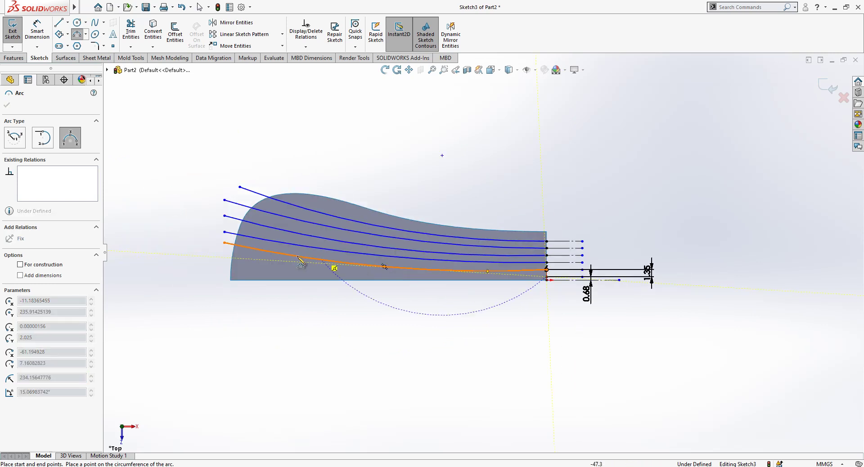
click(210, 268)
click(380, 282)
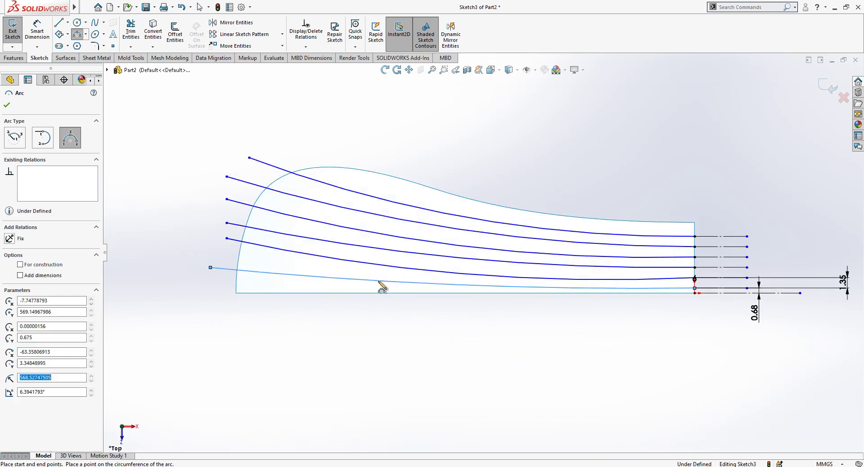
key(Escape)
Step: Make the upper wire curves tangent to their short construction lines
key(Escape)
click(702, 237)
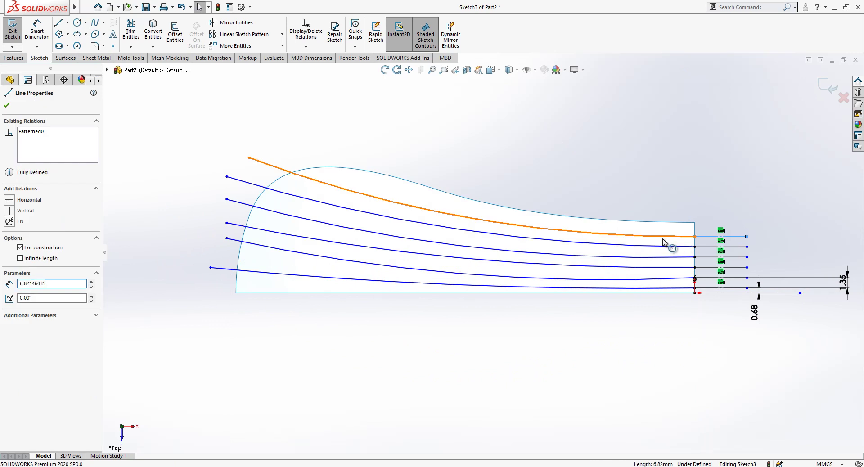
ctrl+click(669, 235)
click(26, 251)
key(Escape)
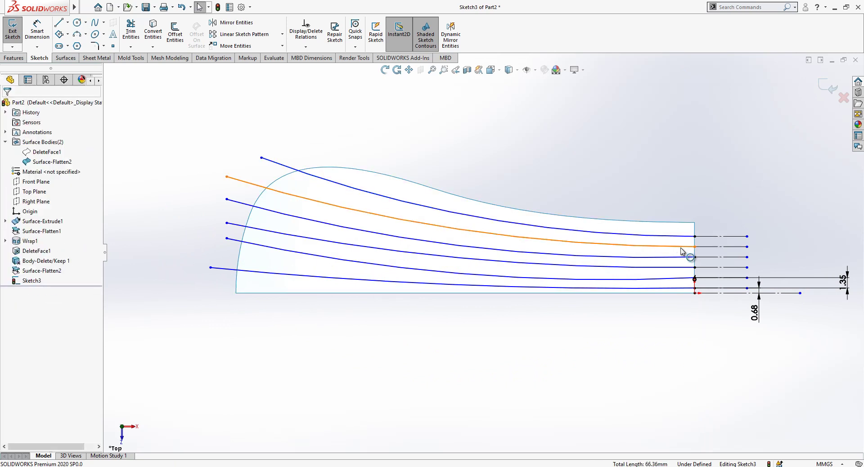
click(696, 251)
ctrl+click(283, 193)
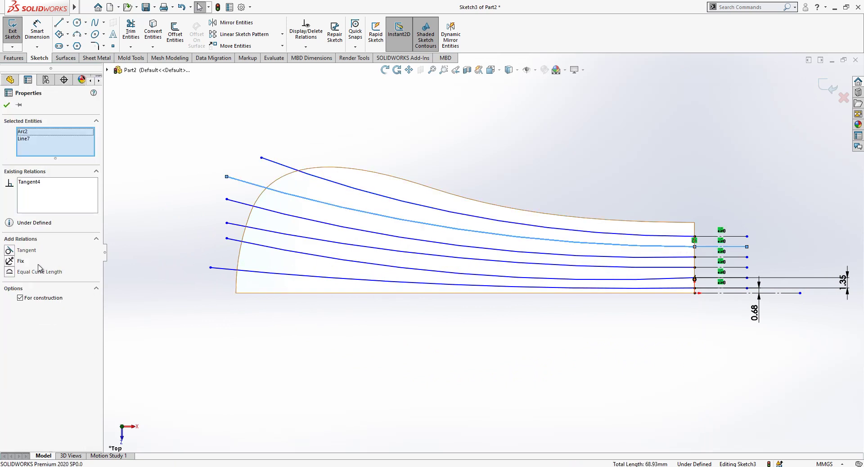
key(Escape)
click(710, 257)
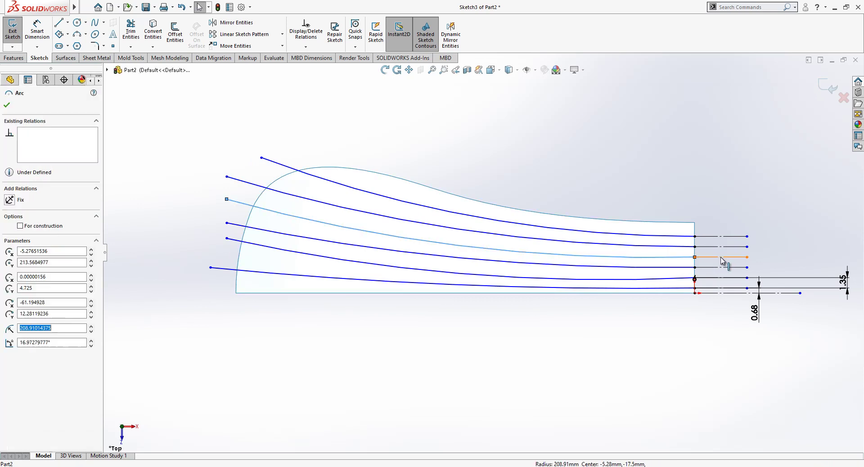
ctrl+click(628, 260)
click(26, 250)
key(Escape)
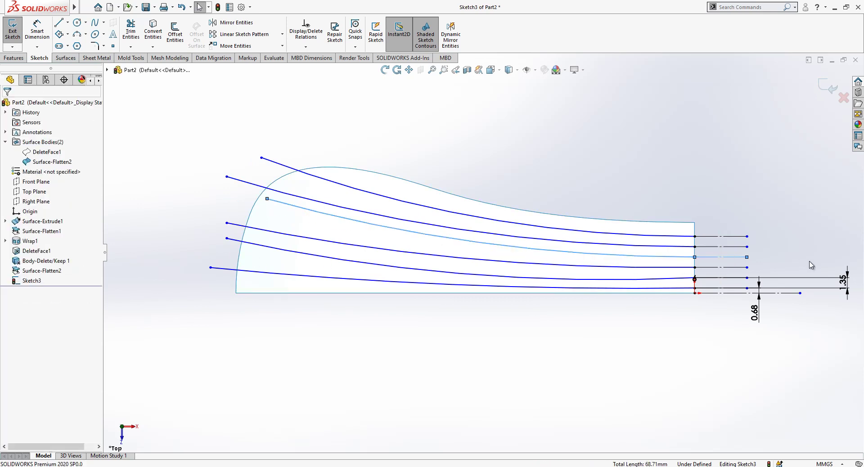
Step: Make the fourth, fifth and bottom curves tangent to their construction lines
click(688, 269)
ctrl+click(571, 266)
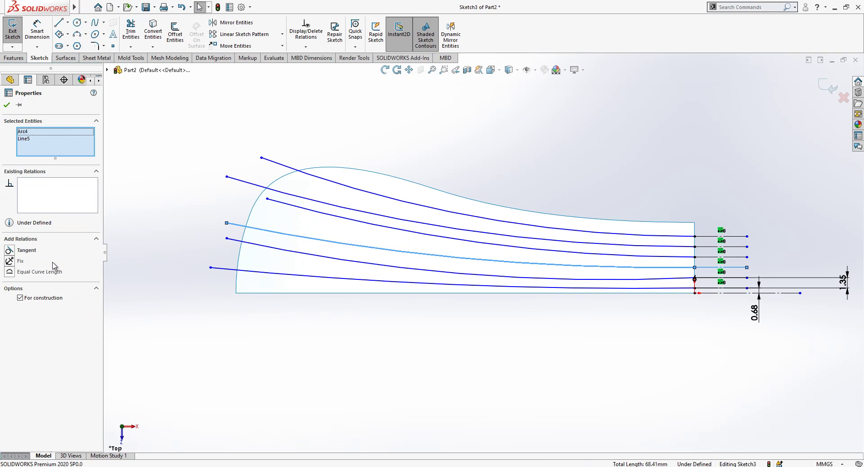
click(28, 254)
key(Escape)
click(691, 280)
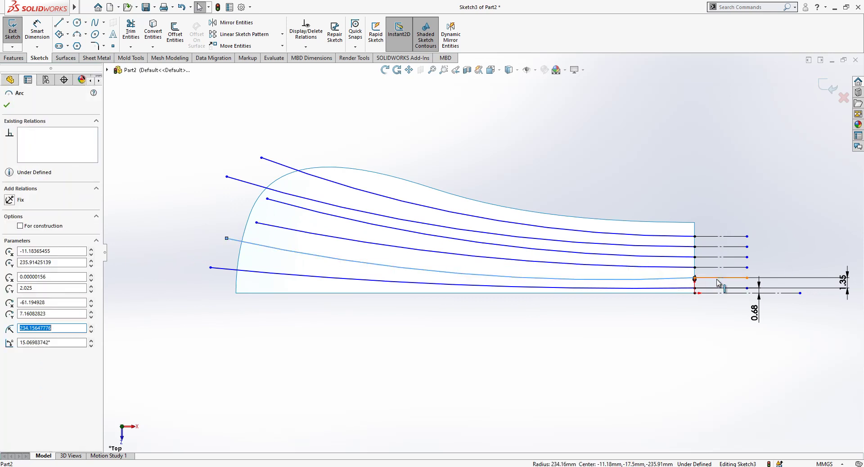
click(19, 253)
key(Escape)
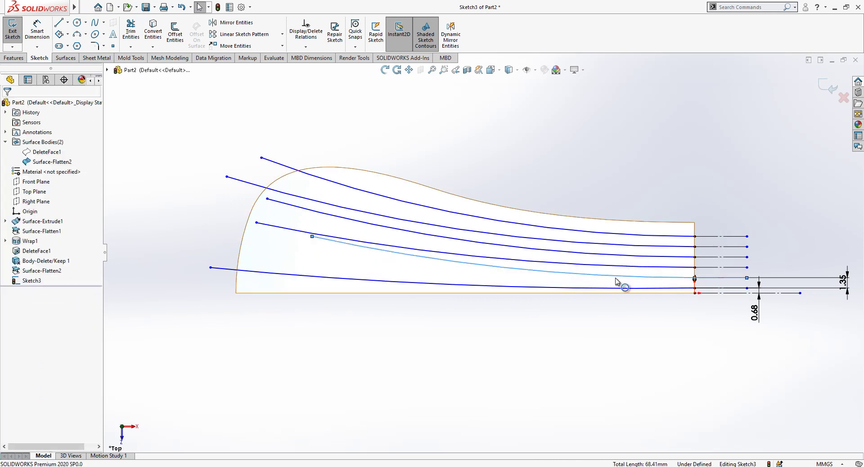
click(677, 288)
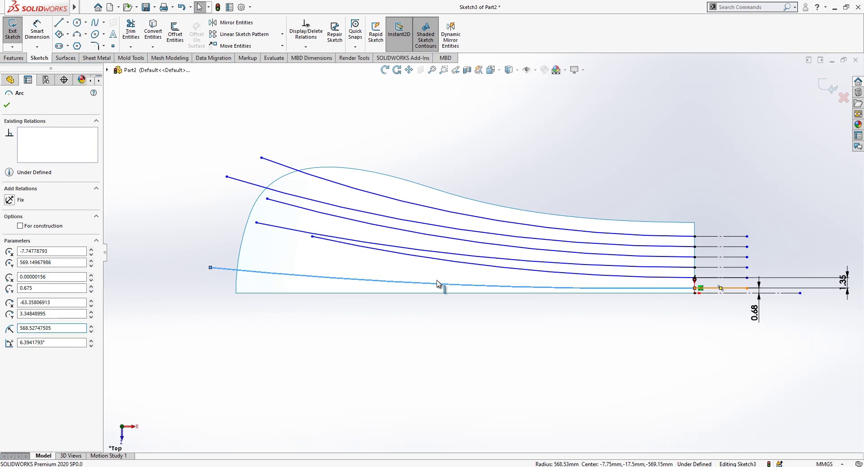
ctrl+click(728, 290)
click(27, 255)
key(Escape)
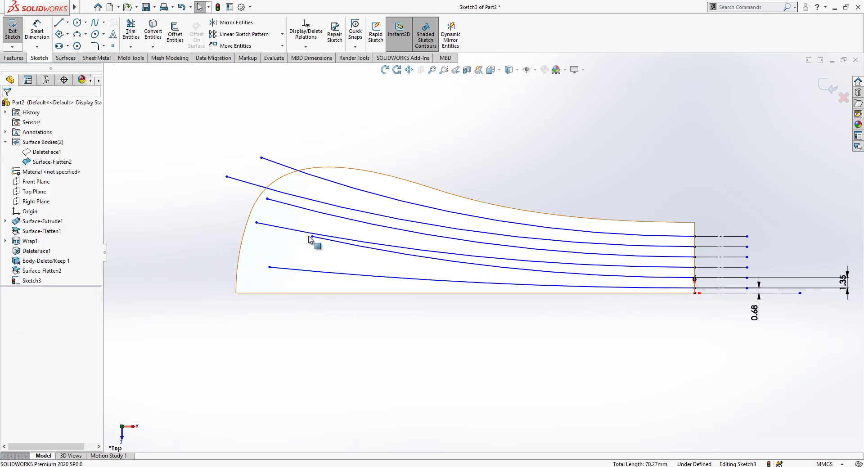
Step: Drag the wires' left endpoints leftward past the band's rounded edge
drag(311, 236, 205, 237)
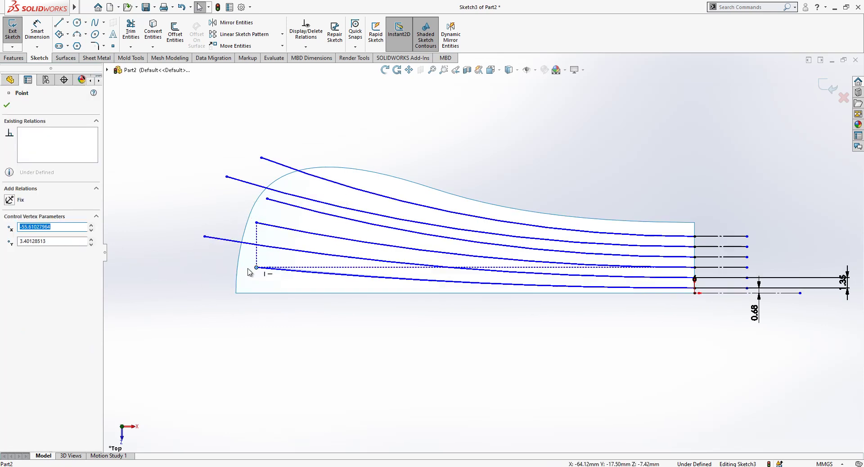
drag(269, 267, 179, 268)
drag(256, 222, 193, 216)
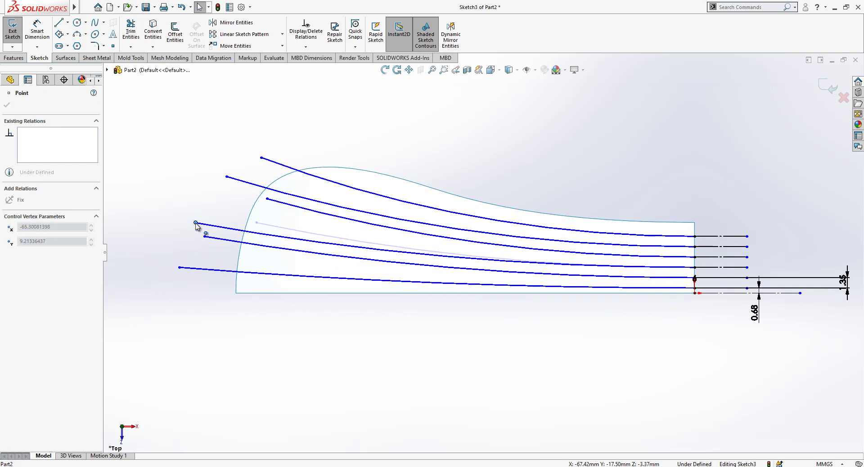
mouse_move(267, 198)
mouse_down()
mouse_move(205, 201)
mouse_move(189, 175)
mouse_up()
drag(261, 157, 205, 157)
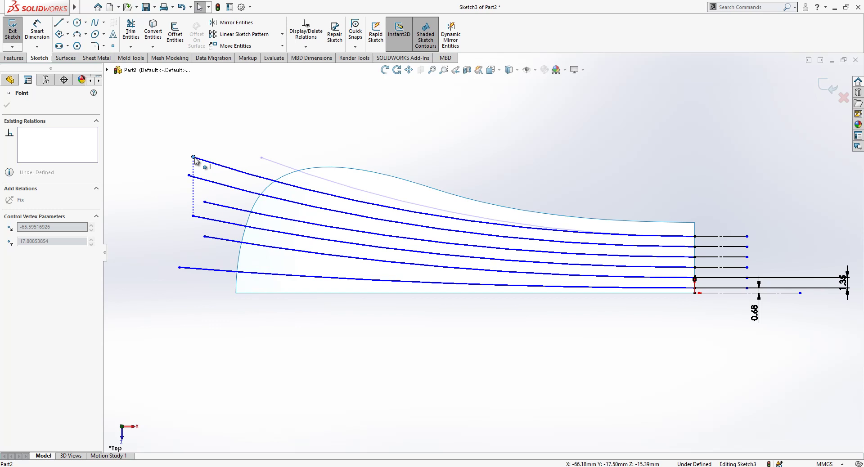
Step: Draw a vertical line across the wires' left ends and trim the curves beyond it
key(l)
click(227, 134)
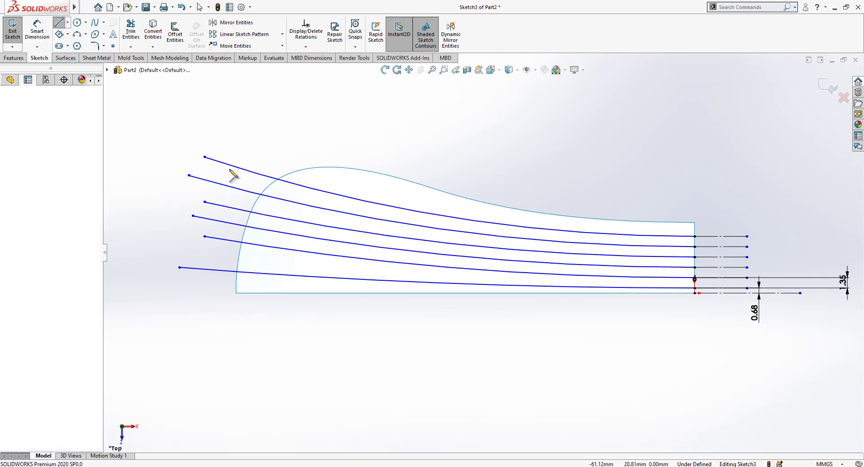
click(227, 325)
key(Escape)
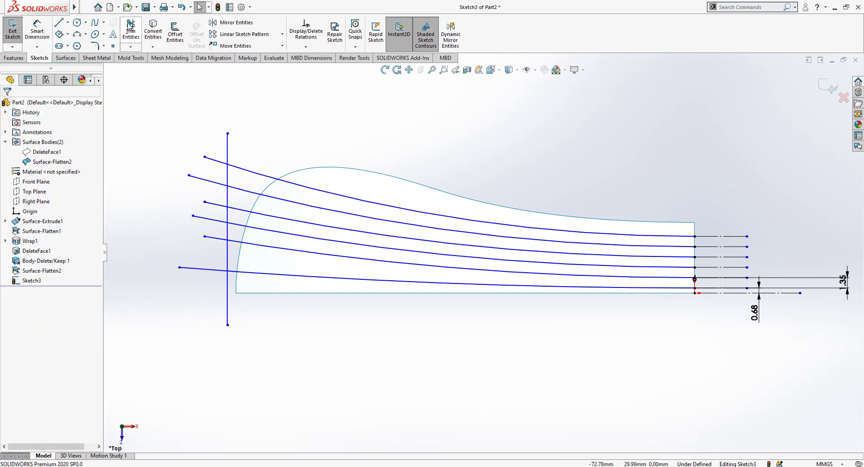
click(130, 32)
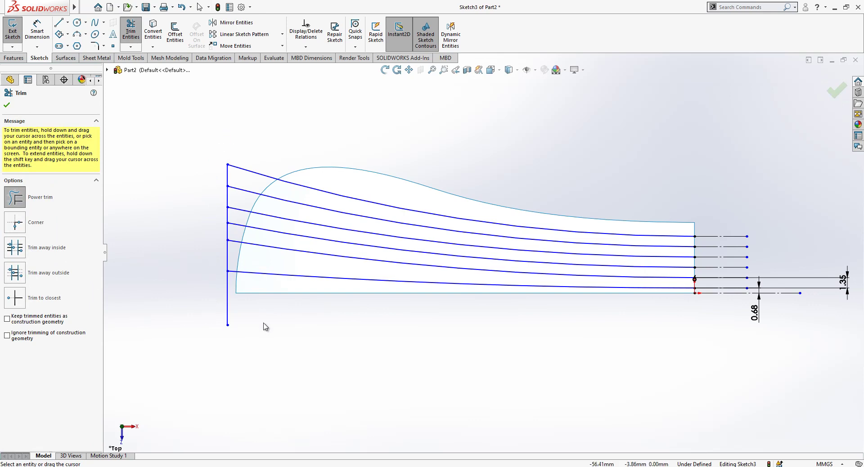
key(Escape)
key(f)
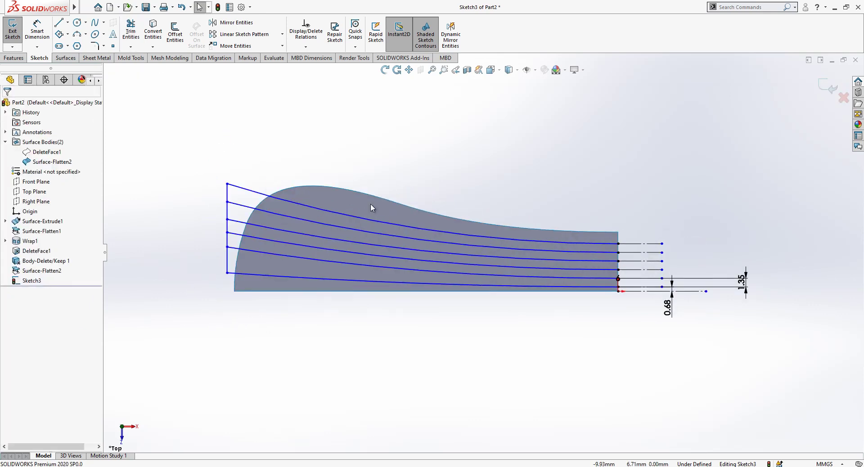
Step: Set the span between the vertical lines to 70 and the top curve radius to 250
click(38, 25)
click(227, 266)
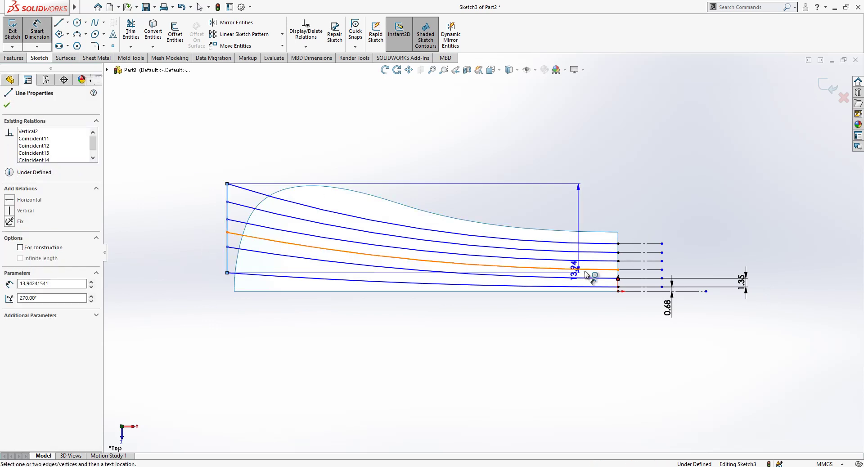
click(619, 292)
click(488, 135)
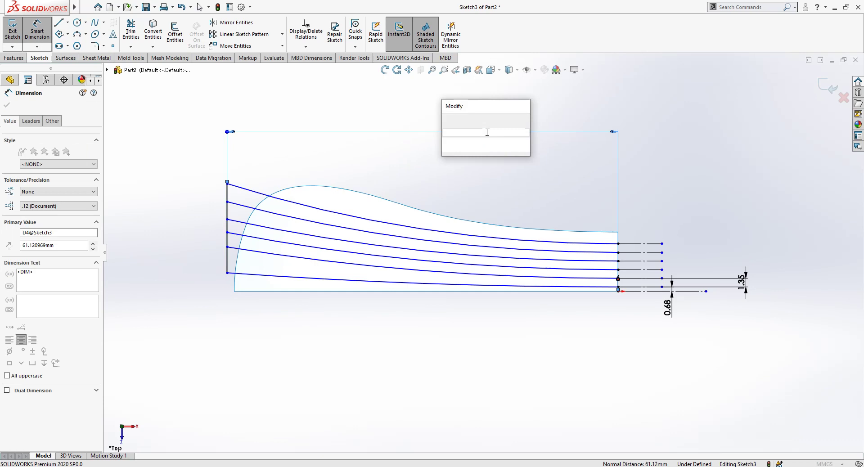
text(70)
key(Return)
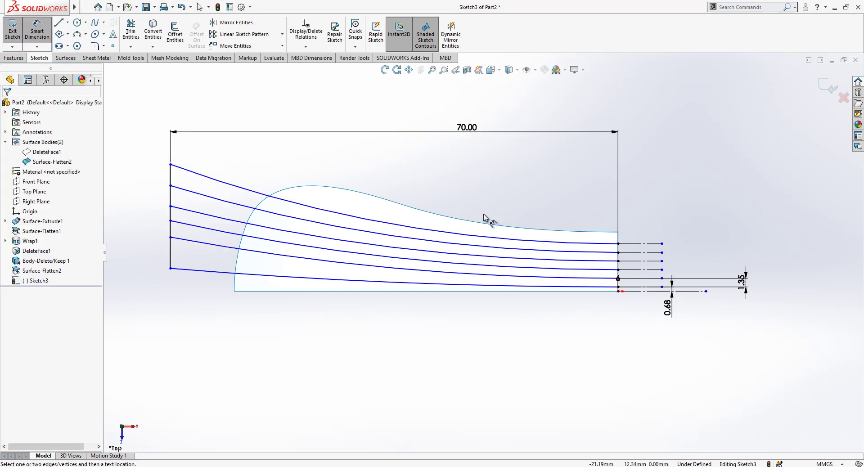
click(494, 240)
click(490, 184)
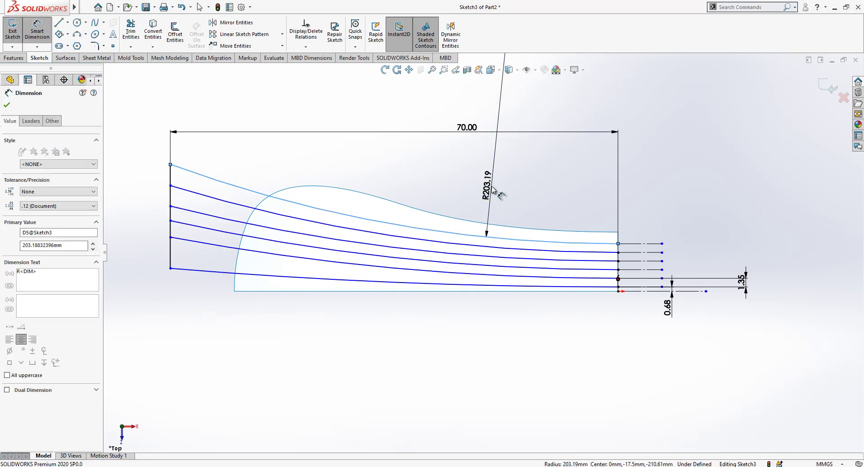
text(250)
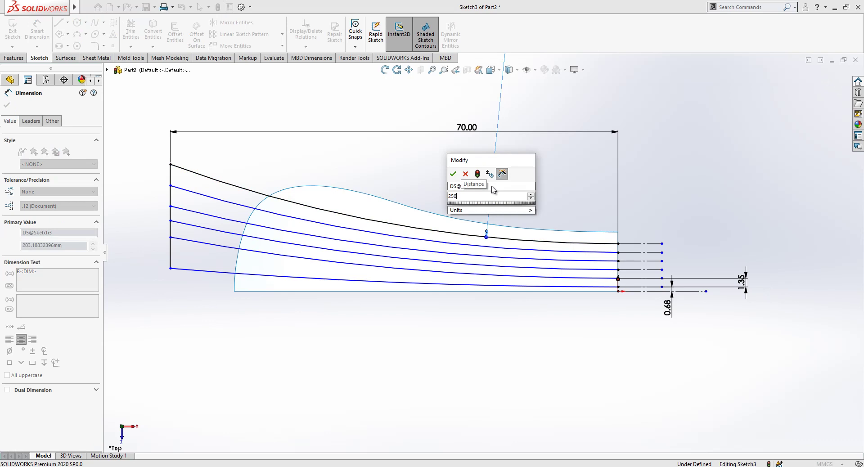
key(Return)
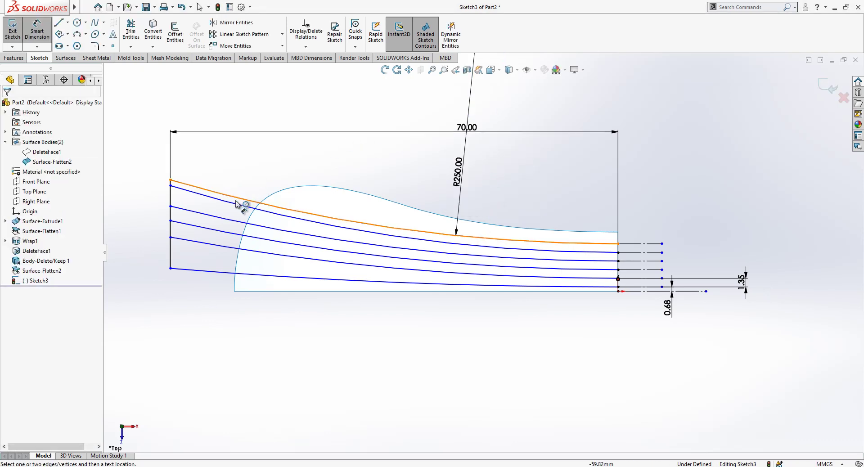
Step: Dimension the second, third and fourth curve radii to 300, 400 and 650
click(237, 203)
click(241, 180)
text(3)
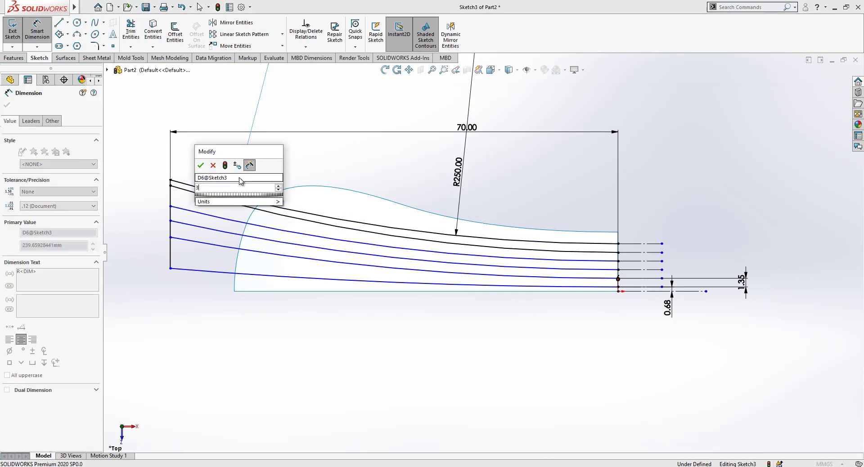
text(00)
key(Return)
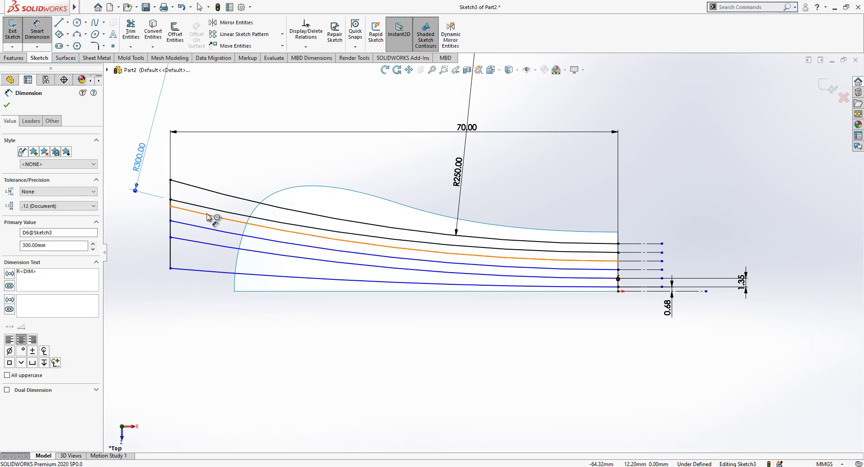
click(238, 222)
click(252, 168)
text(4)
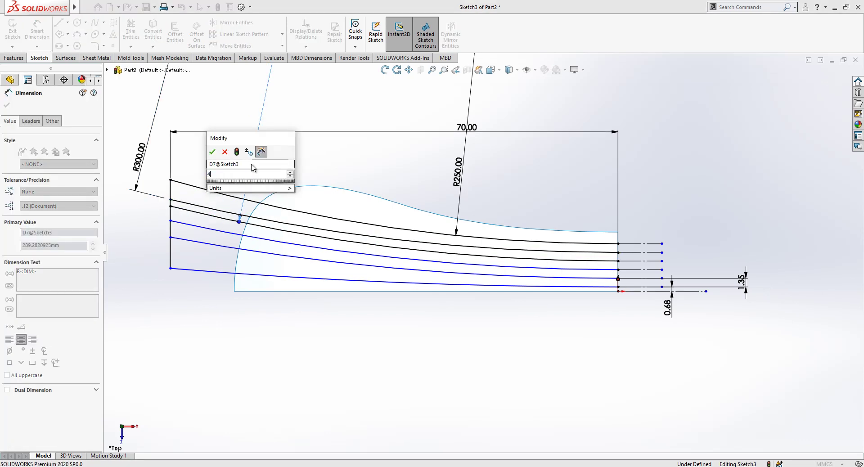
text(00)
key(Return)
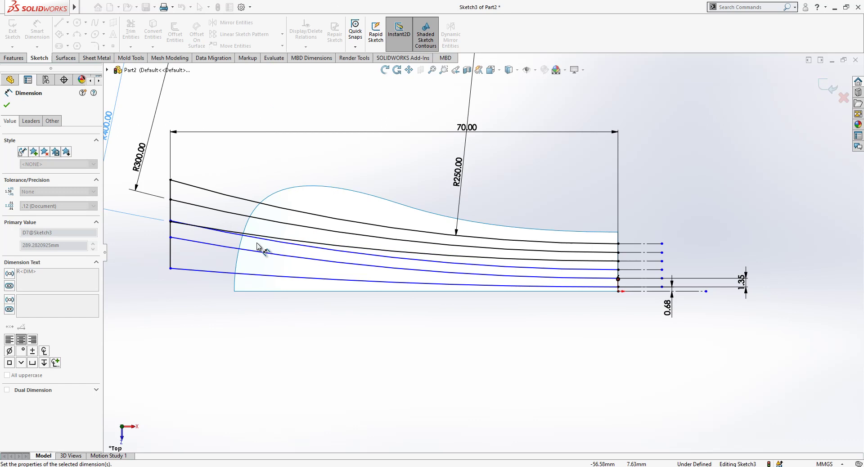
click(278, 244)
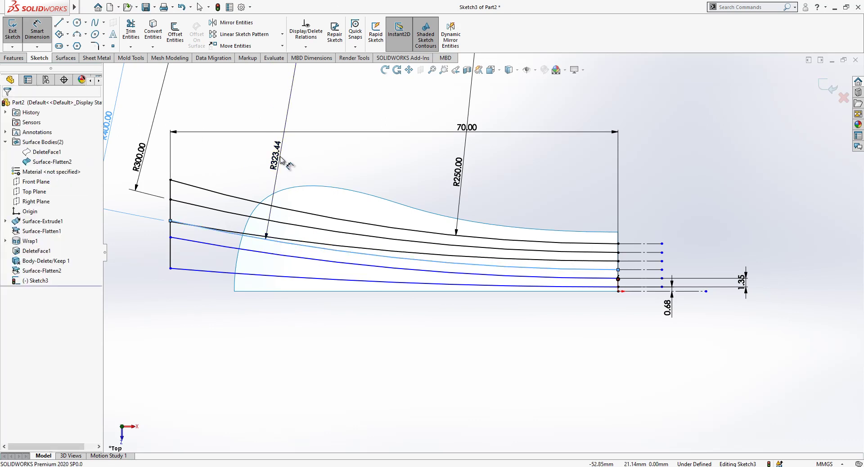
click(281, 160)
text(650)
key(Return)
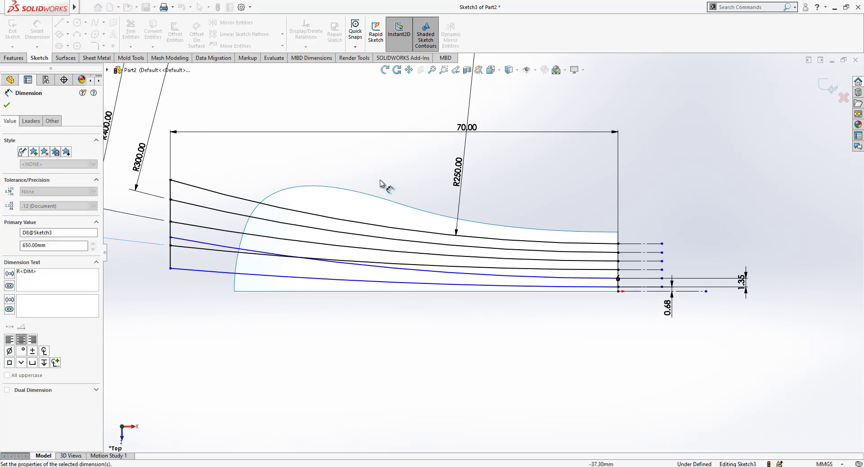
Step: Give the bottom arc a 2500 radius, undoing a stray fifth-curve dimension
click(221, 243)
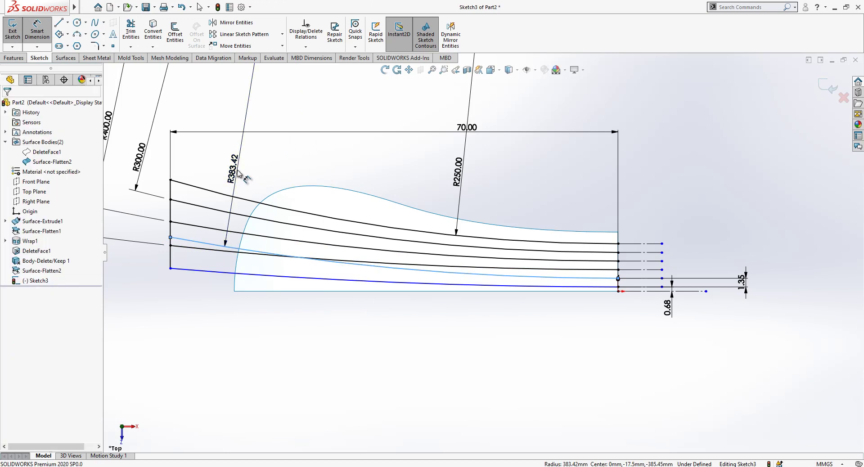
click(238, 173)
key(Return)
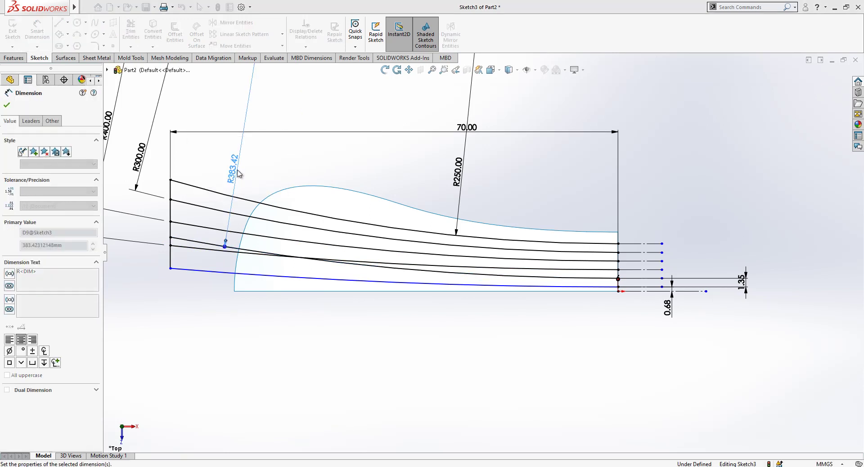
key(ctrl+z)
click(236, 270)
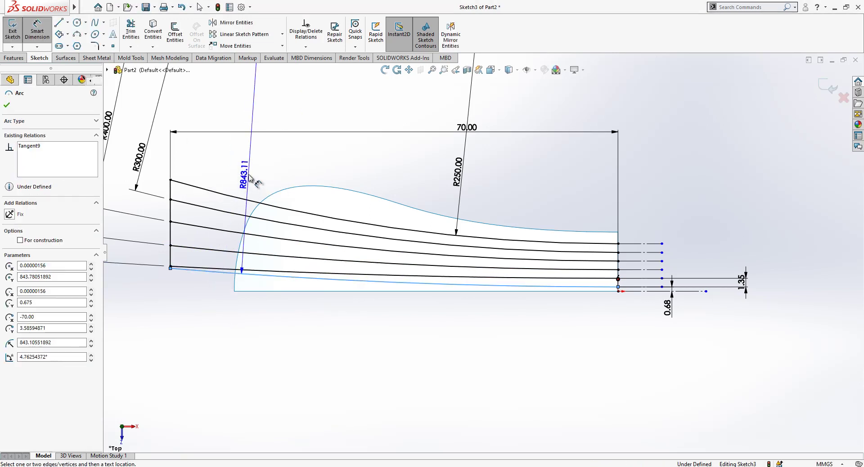
click(251, 177)
text(2500)
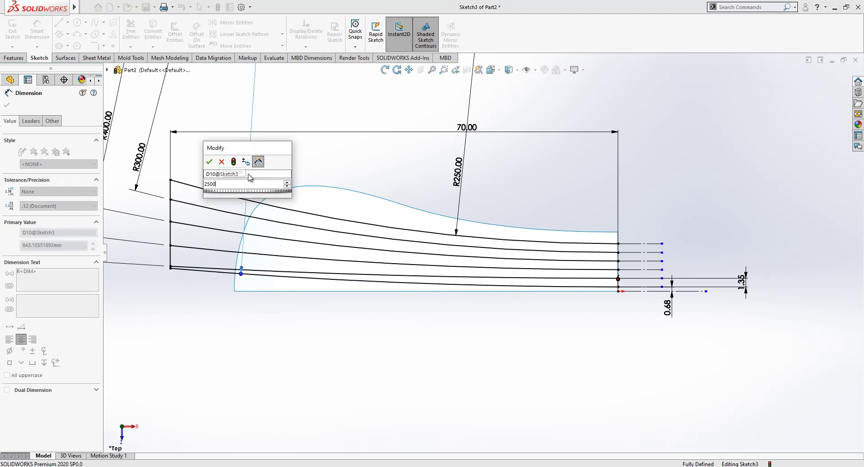
key(Return)
click(338, 361)
scroll(449, 341, up, 2)
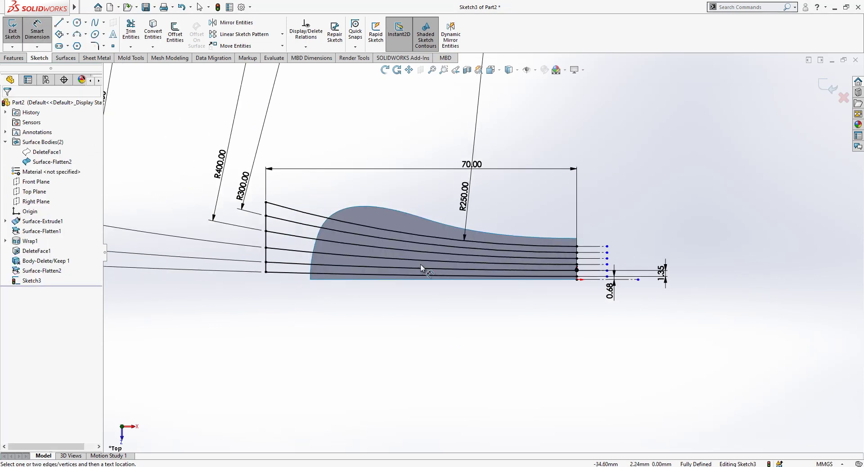
scroll(420, 266, down, 2)
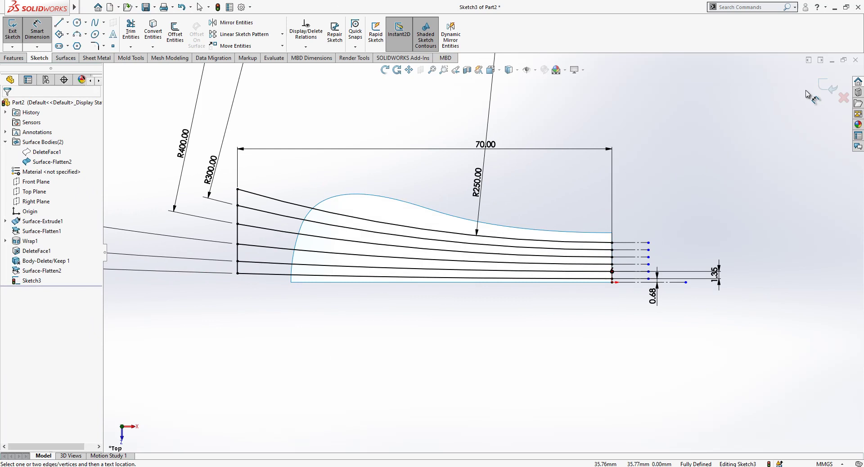
Step: Exit Sketch3 to inspect the wires, then reopen it and orbit around the sketch
click(828, 86)
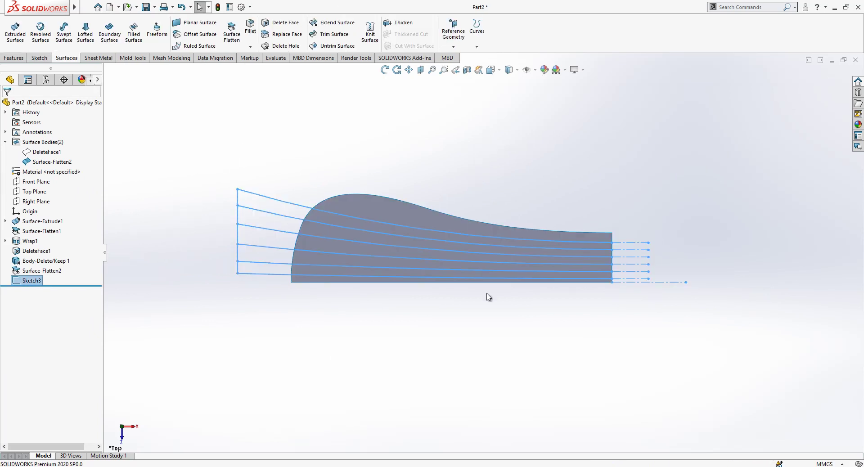
middle_drag(488, 295, 490, 314)
key(Escape)
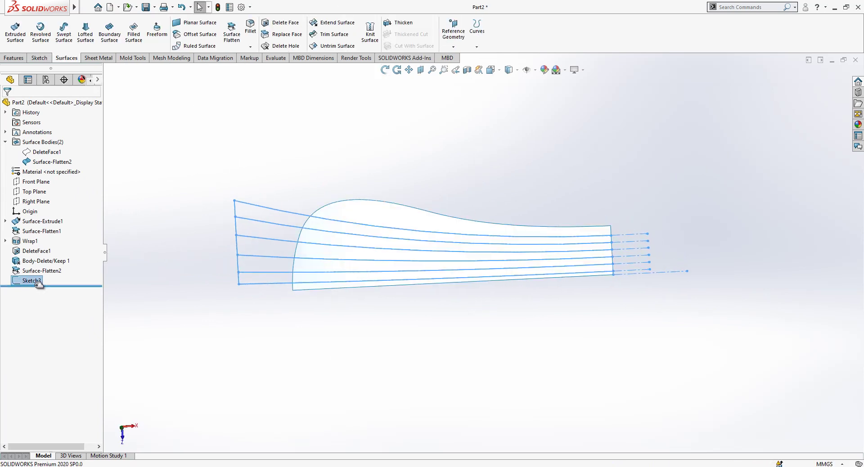
right_click(35, 281)
click(41, 254)
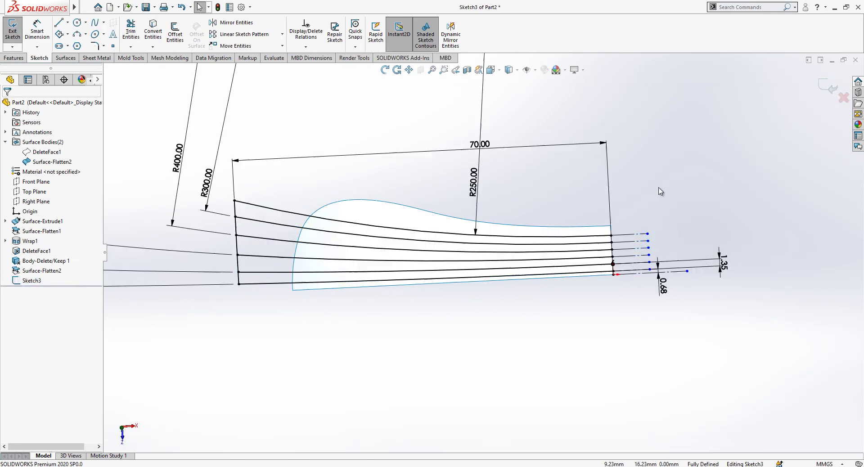
key(l)
click(593, 249)
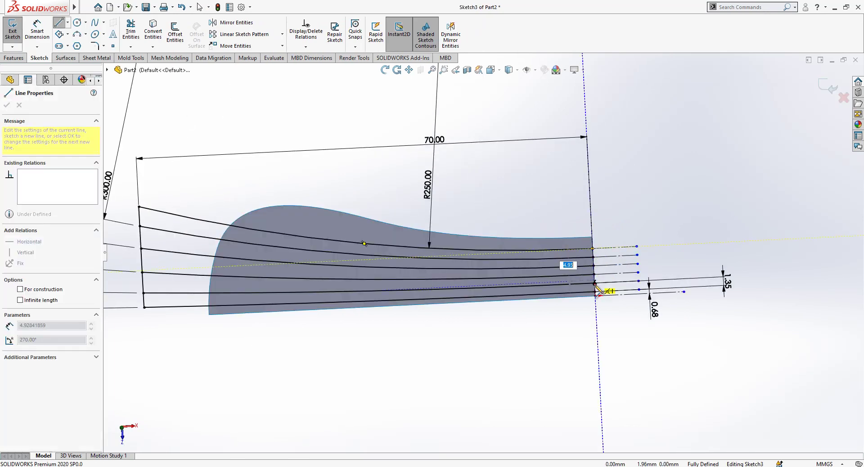
key(Escape)
middle_drag(546, 303, 563, 211)
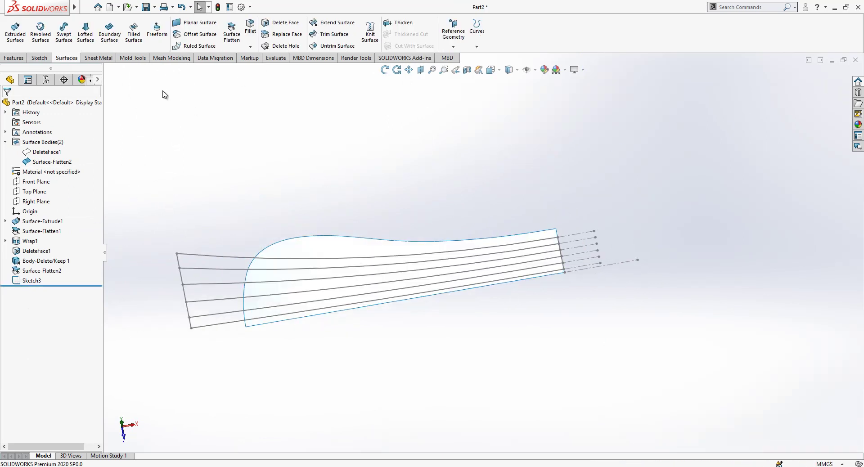
Step: Show the curved DeleteFace1 band body and hide the flattened Surface-Flatten2 body
click(15, 57)
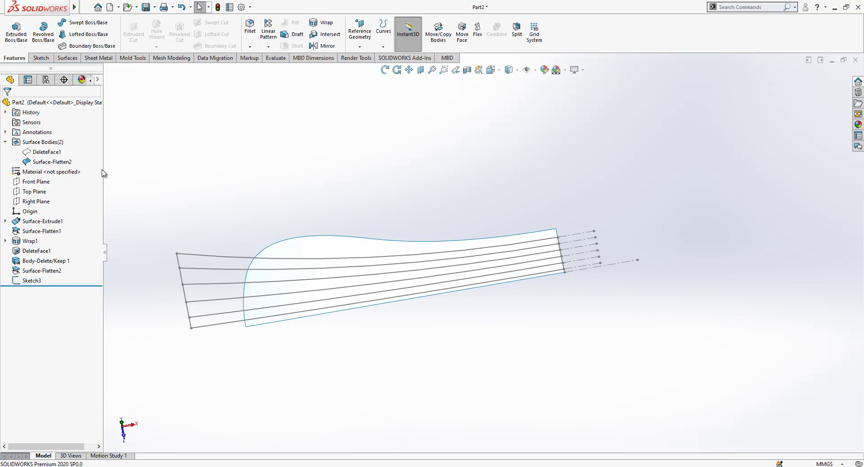
click(45, 151)
click(72, 138)
click(67, 162)
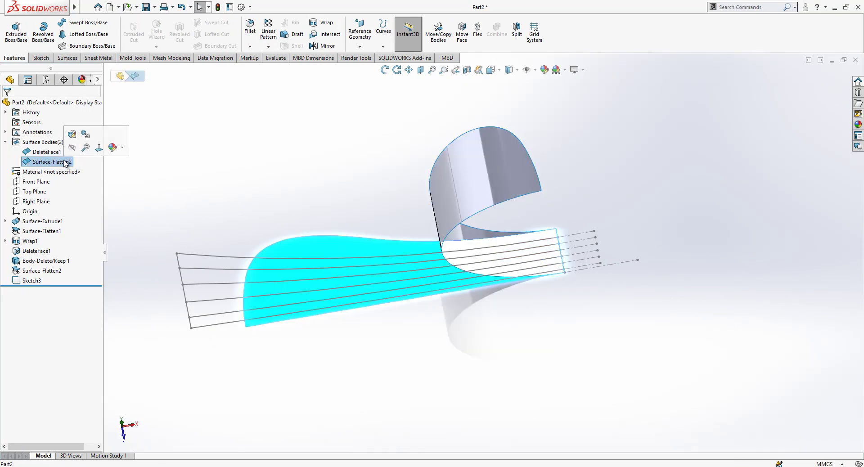
click(86, 156)
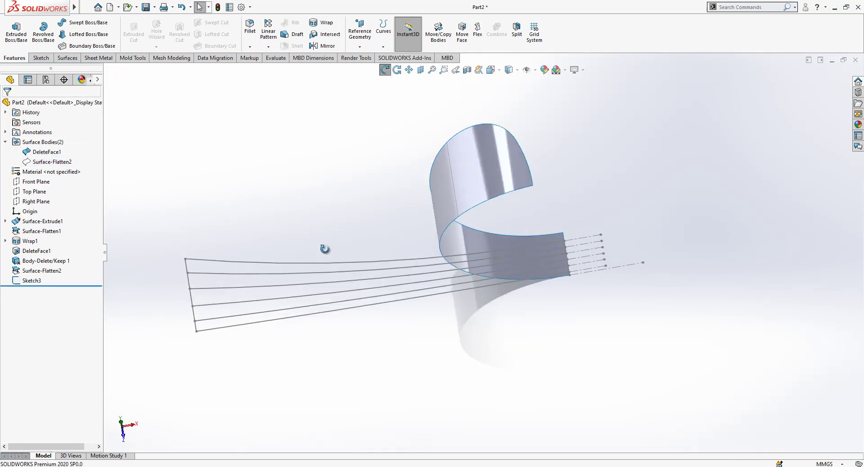
click(32, 281)
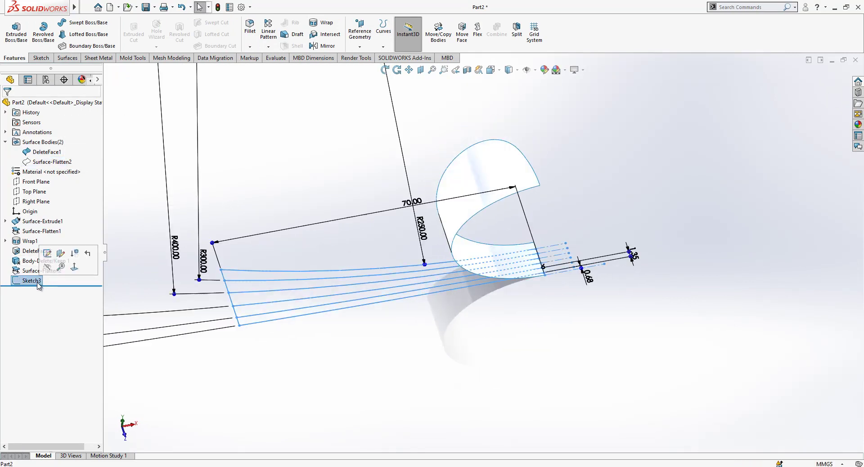
click(327, 27)
click(485, 174)
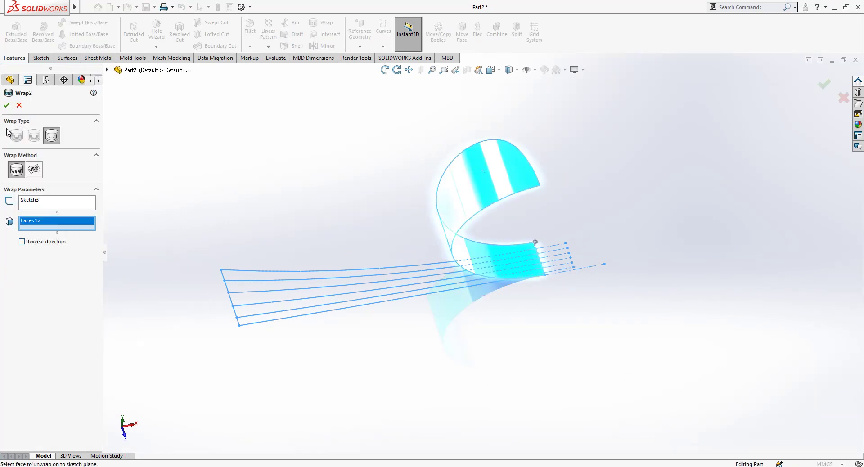
click(7, 105)
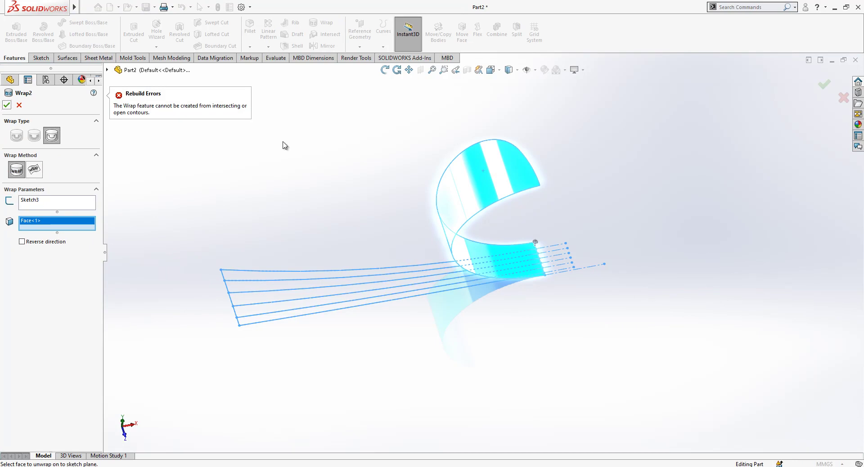
middle_drag(413, 218, 428, 244)
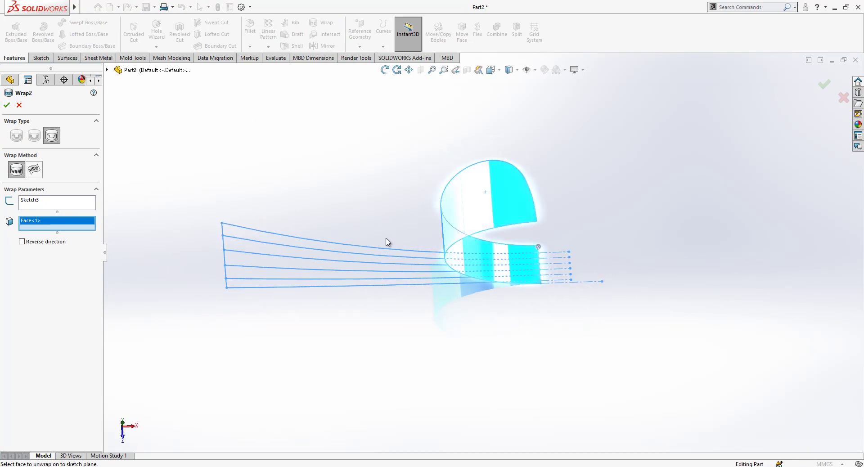
key(Escape)
click(29, 281)
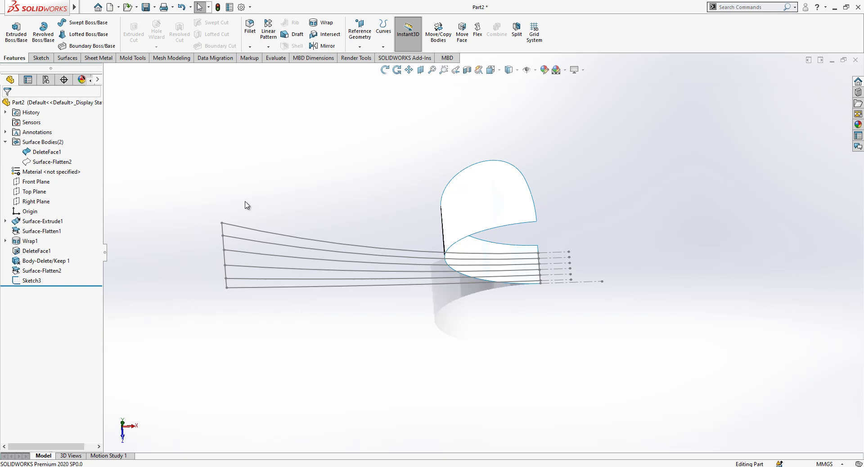
Step: Start a Top-view sketch on the Surface-Flatten2 face and convert the Sketch3 wire lines into it
middle_drag(419, 205, 344, 227)
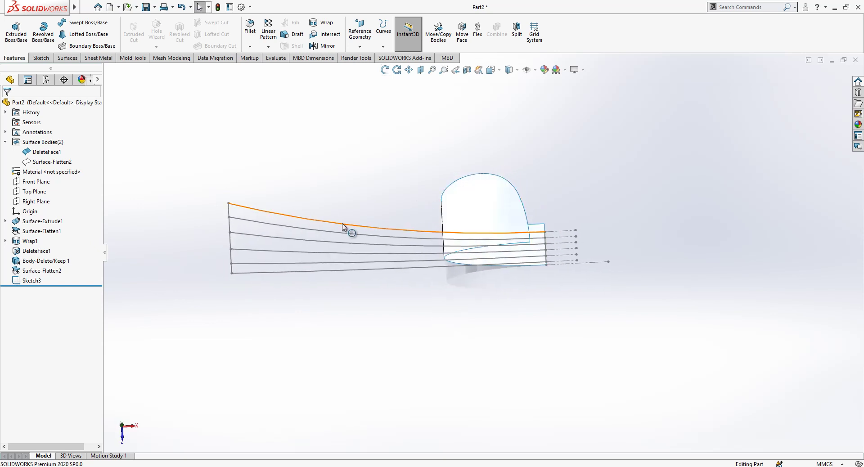
mouse_move(297, 203)
middle_down()
mouse_move(290, 218)
mouse_move(237, 233)
middle_up()
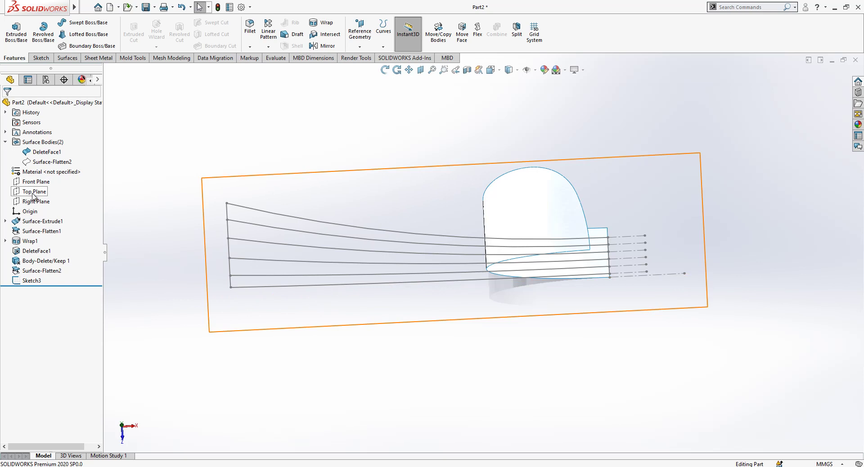
click(49, 161)
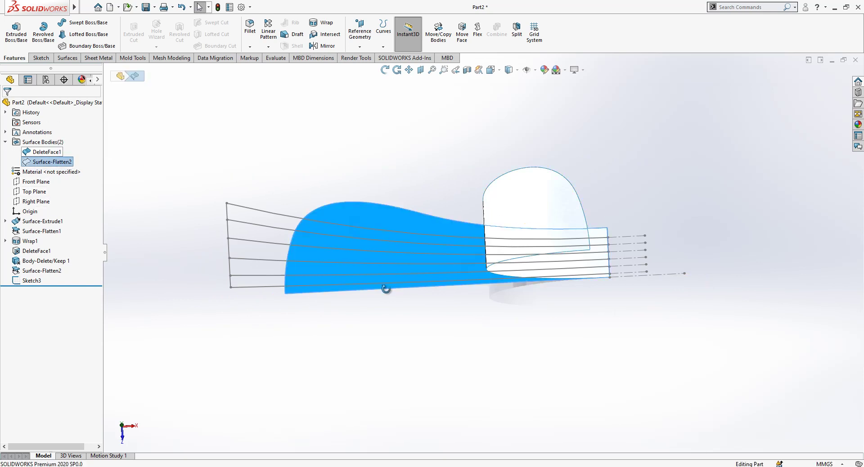
mouse_move(386, 288)
middle_down()
mouse_move(357, 239)
mouse_move(434, 201)
middle_up()
click(393, 231)
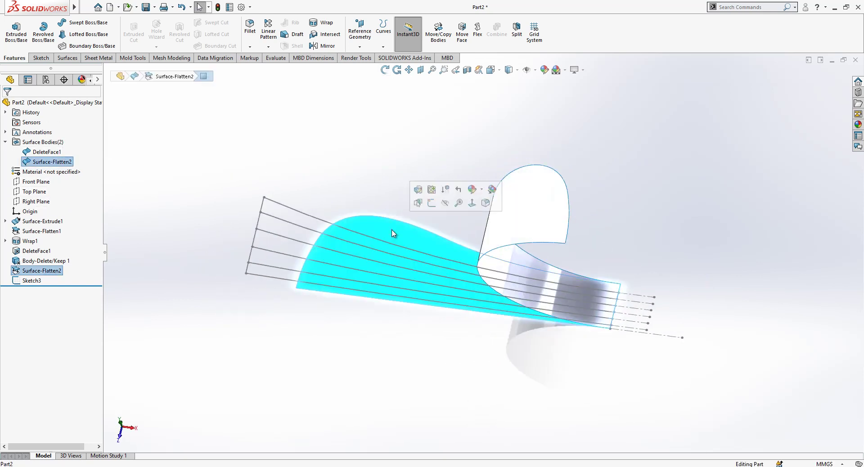
click(432, 205)
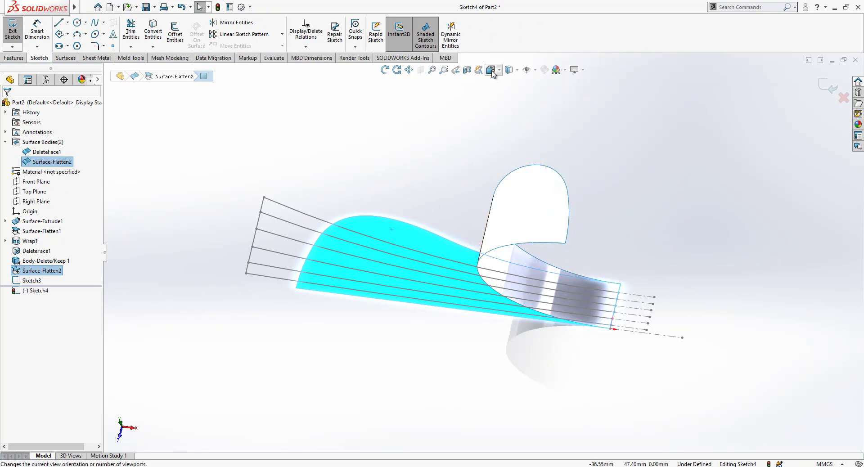
click(490, 69)
click(355, 250)
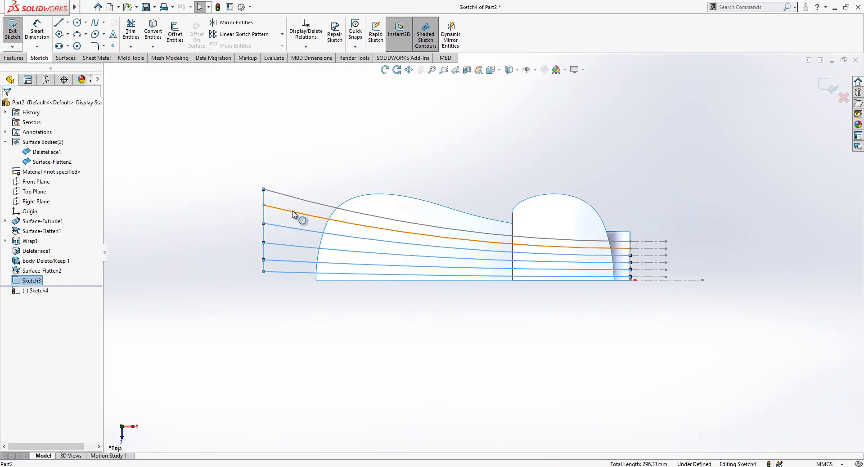
scroll(610, 248, down, 2)
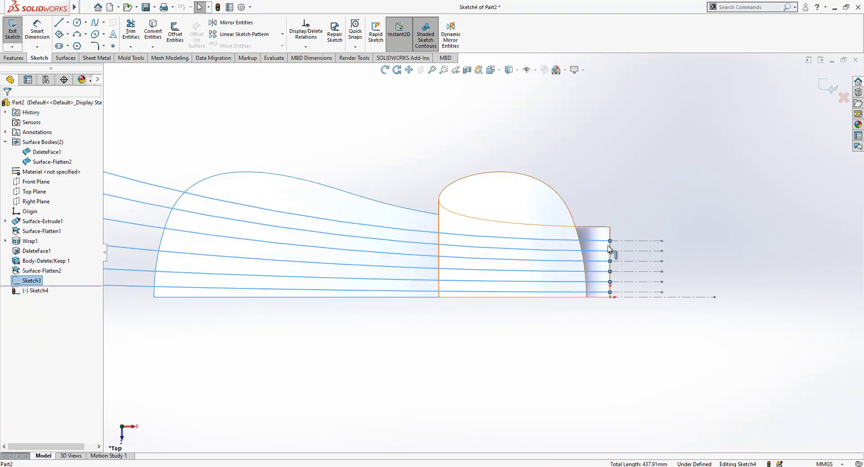
click(159, 32)
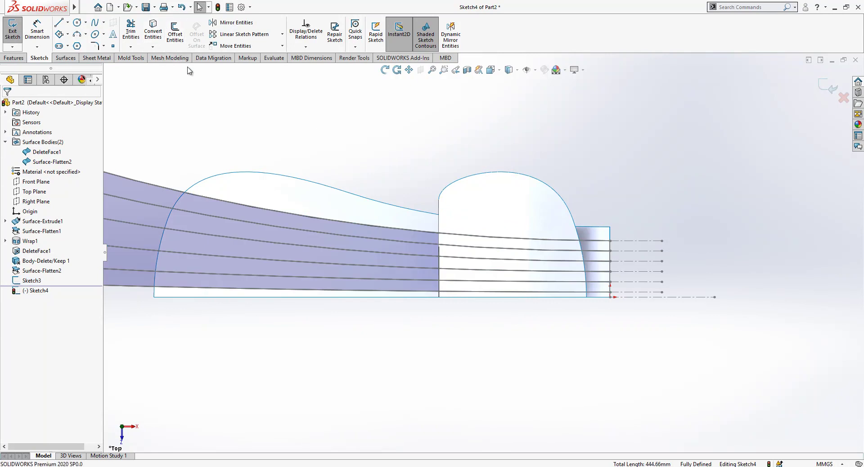
Step: Hide Sketch3 and trim the converted lines into three closed strip outlines
click(38, 280)
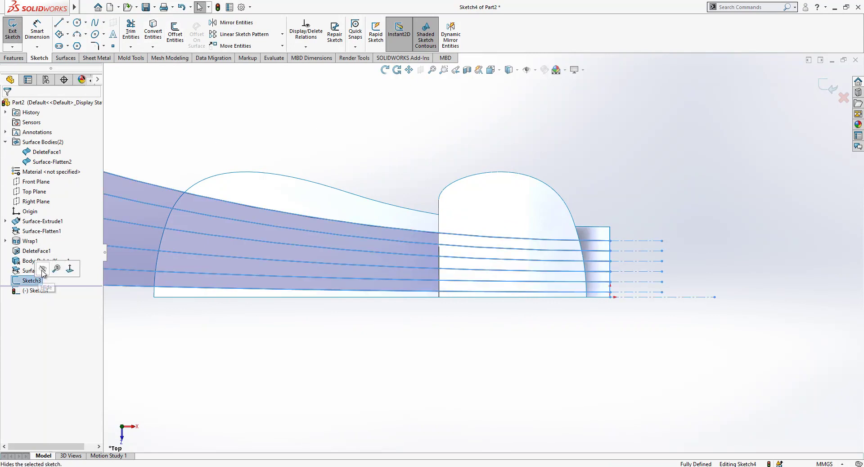
click(393, 163)
scroll(447, 143, up, 2)
click(130, 31)
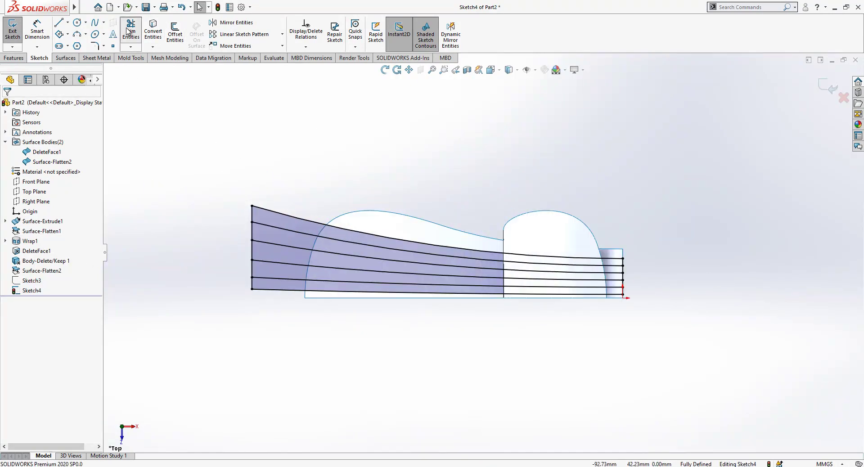
drag(235, 221, 268, 236)
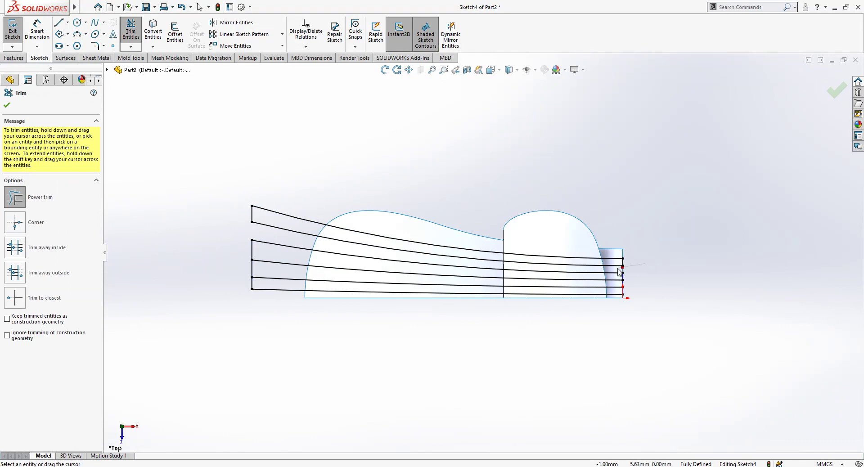
mouse_move(620, 271)
mouse_down()
mouse_move(649, 282)
mouse_move(243, 268)
mouse_move(311, 287)
mouse_up()
key(Escape)
mouse_move(310, 288)
middle_down()
mouse_move(465, 284)
mouse_move(562, 252)
middle_up()
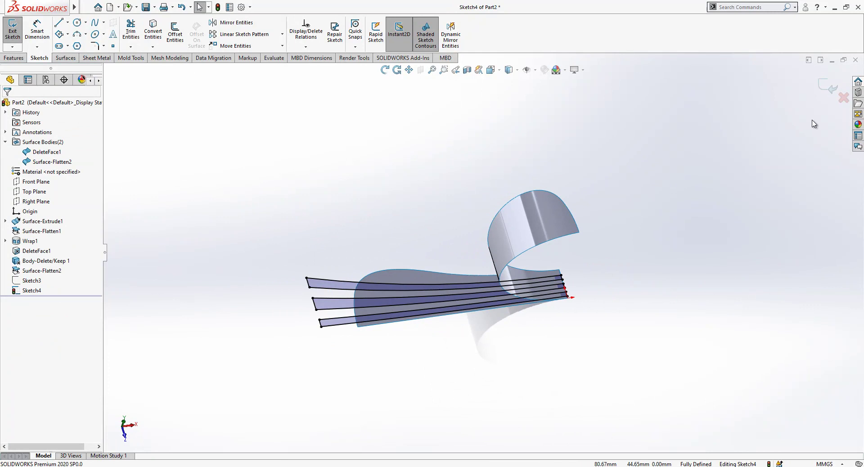
click(827, 87)
Step: Wrap the Sketch4 strip outlines onto the curved band face as Wrap2
scroll(632, 190, down, 1)
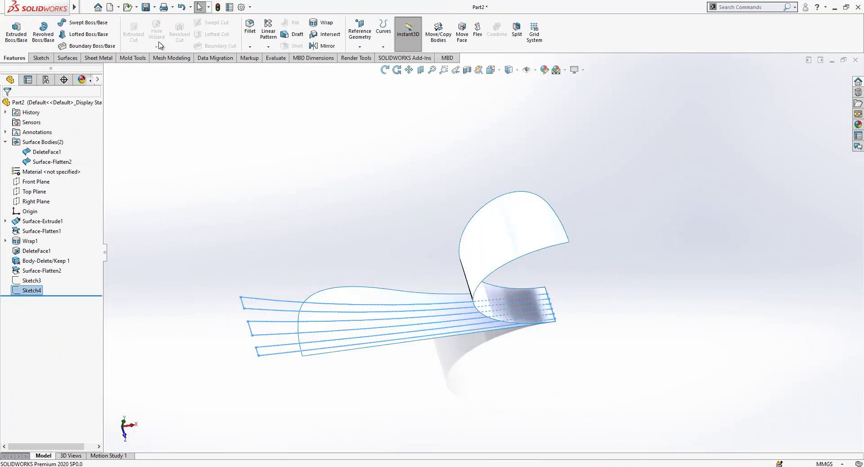
click(328, 24)
click(506, 243)
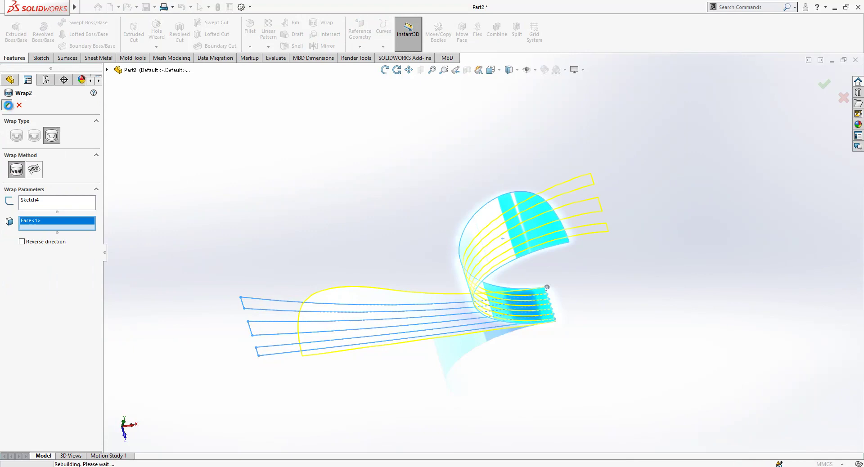
mouse_move(553, 266)
middle_down()
mouse_move(800, 270)
mouse_move(389, 293)
middle_up()
Step: Hide Surface-Flatten2, switch to Top view, then show Surface-Flatten2 again
click(389, 290)
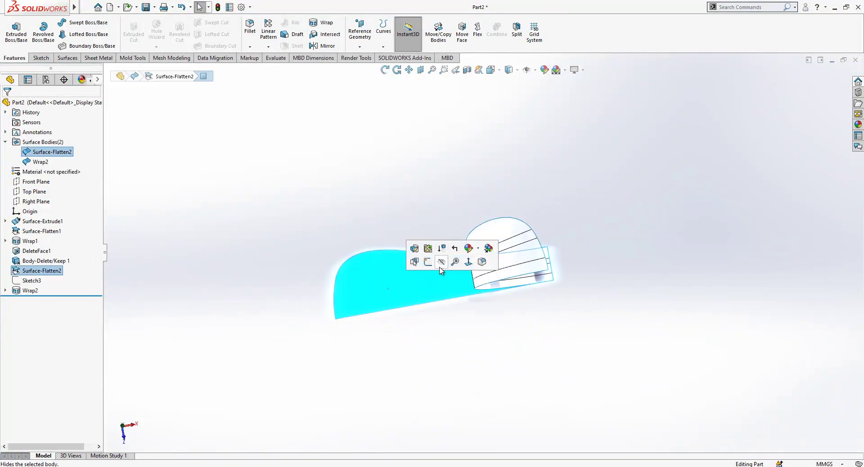
click(442, 263)
click(33, 280)
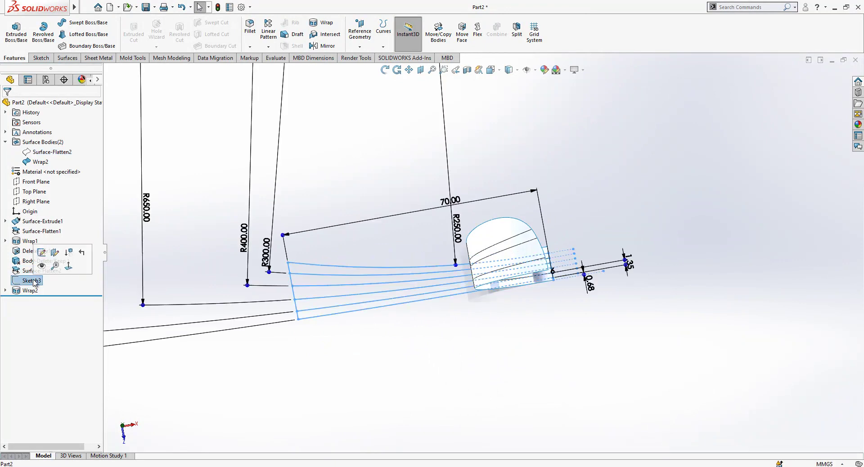
click(44, 267)
click(497, 71)
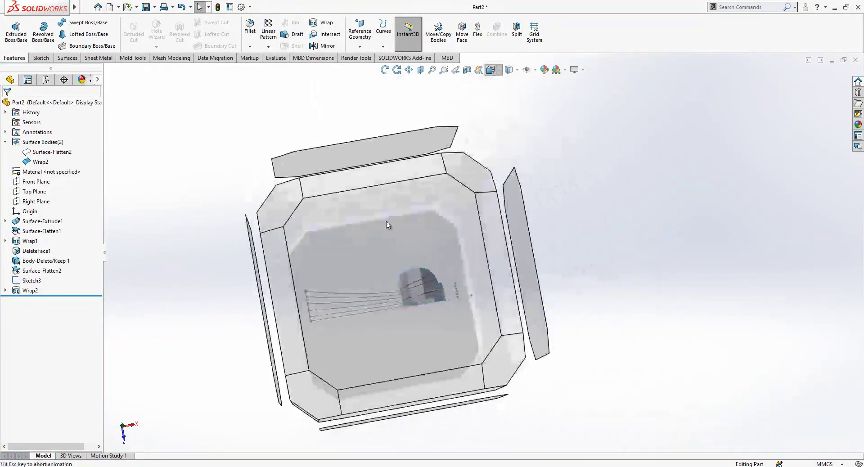
click(371, 253)
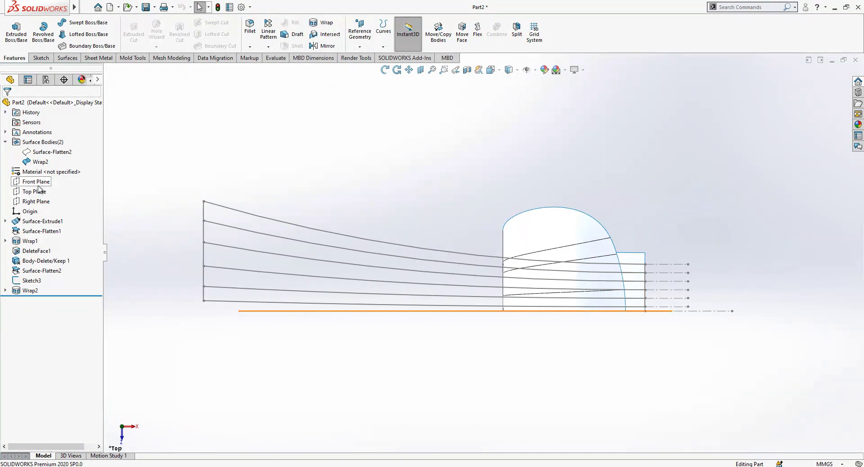
click(47, 153)
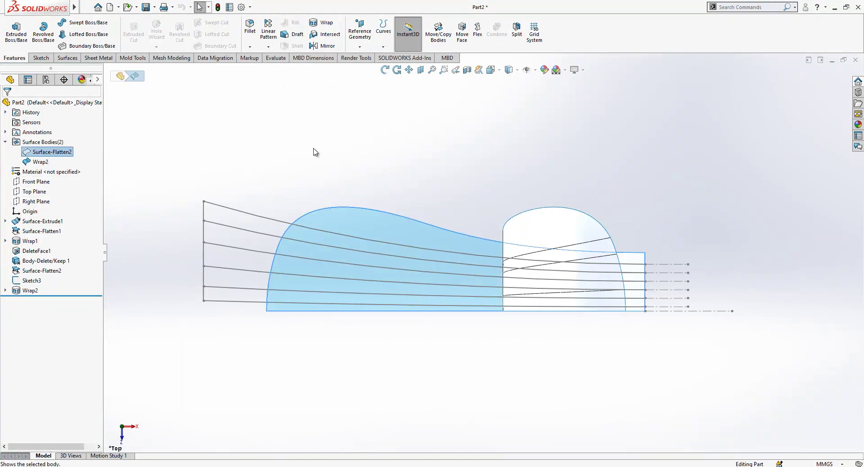
click(369, 216)
Step: Inspect the wrap's strip sketch in Top view, then leave the unused new sketch
click(407, 193)
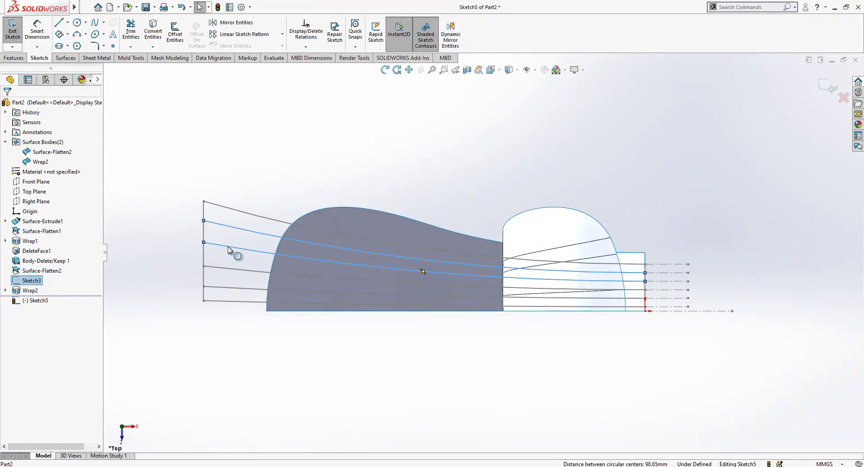
click(285, 173)
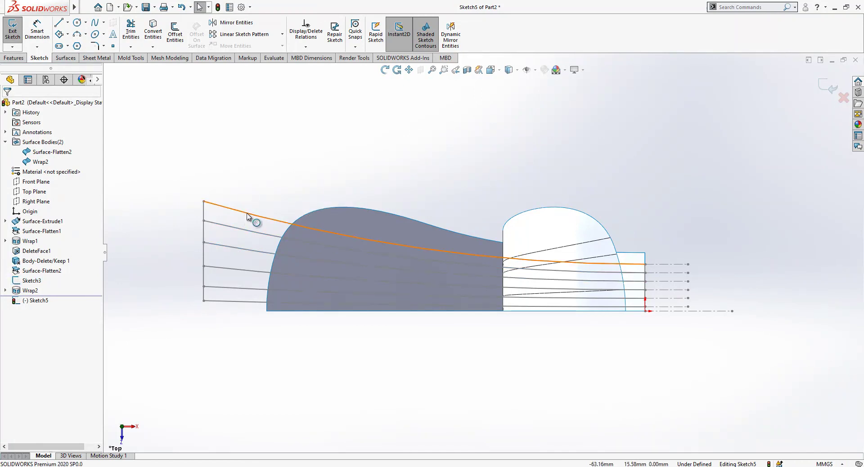
mouse_move(247, 217)
middle_down()
mouse_move(637, 237)
mouse_move(168, 265)
middle_up()
key(Escape)
click(6, 290)
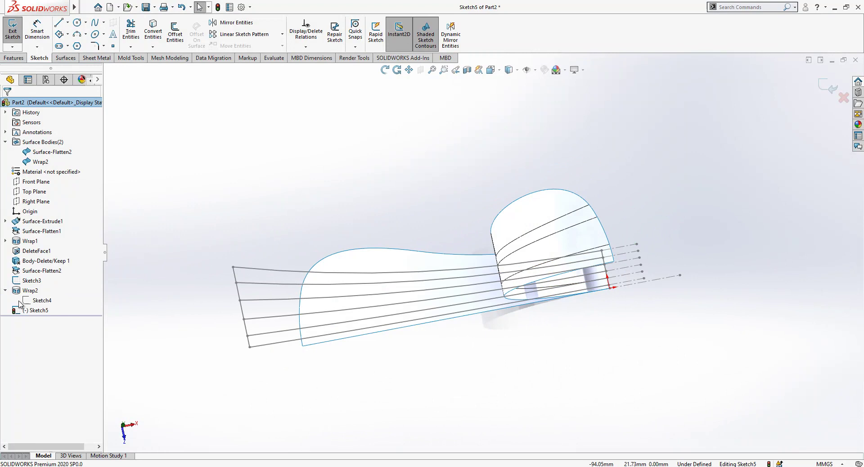
click(40, 301)
middle_drag(540, 270, 439, 183)
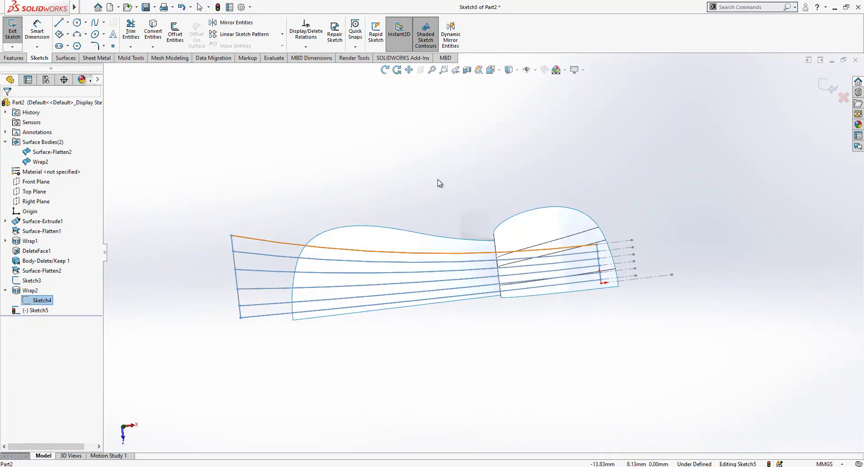
key(ctrl+5)
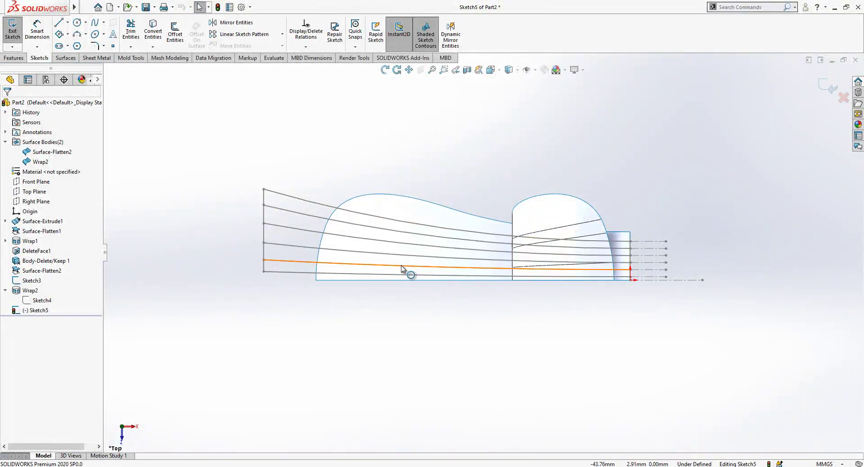
scroll(440, 257, down, 2)
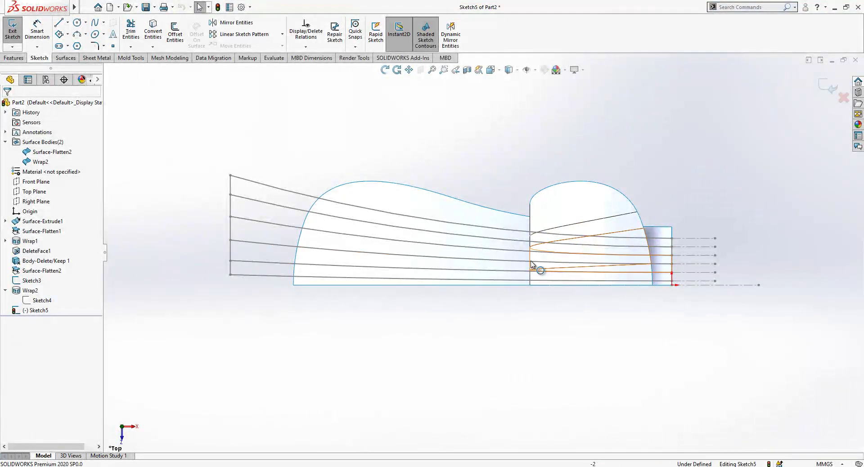
click(829, 86)
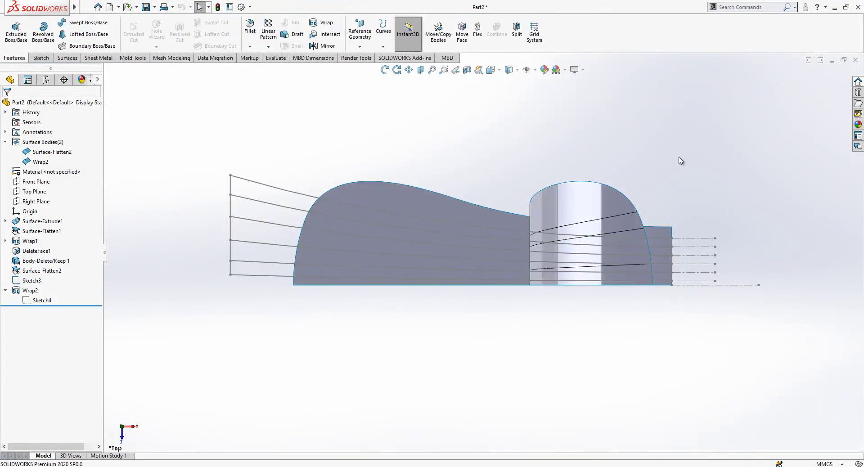
Step: Delete the Wrap2 feature and Sketch4, confirming each deletion
click(33, 291)
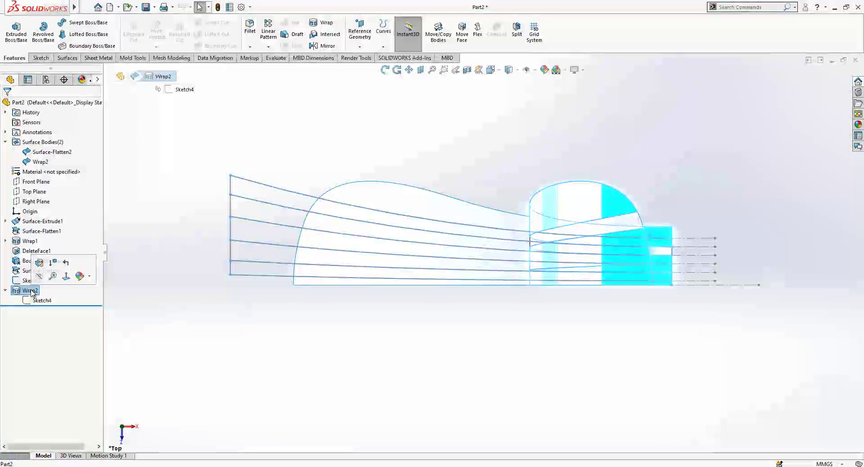
key(Delete)
key(Return)
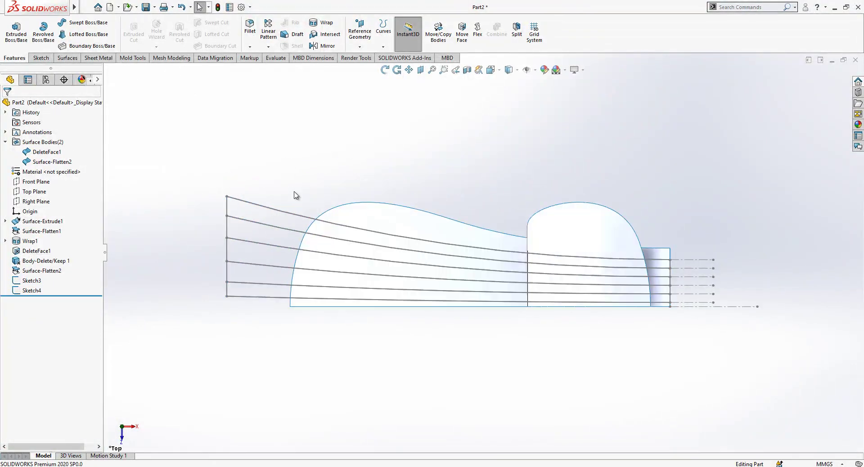
click(36, 291)
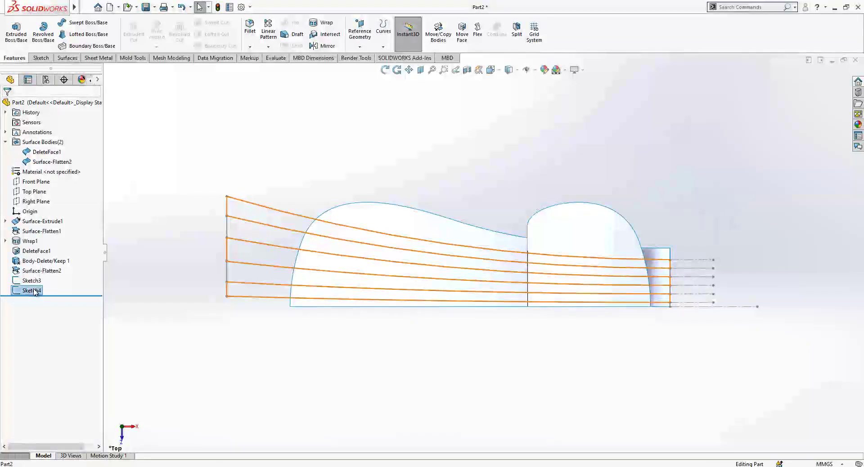
key(Delete)
key(Return)
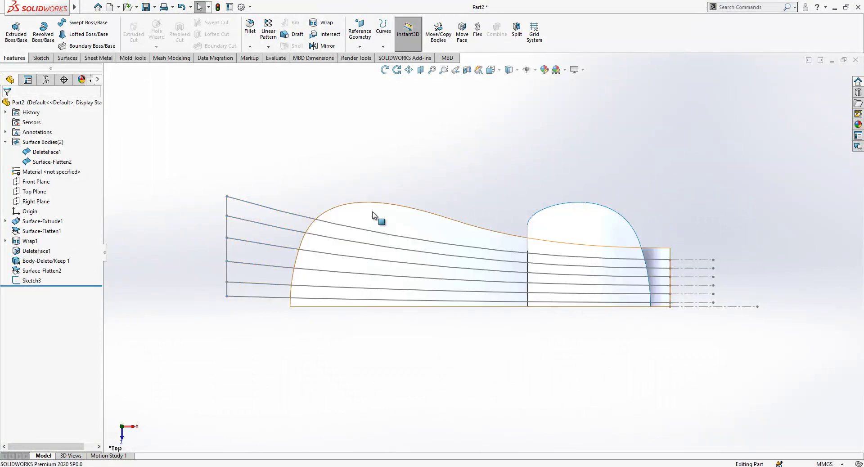
Step: Sketch on Surface-Flatten2 a 70 mm closed strip below the converted bottom Sketch3 line
click(360, 227)
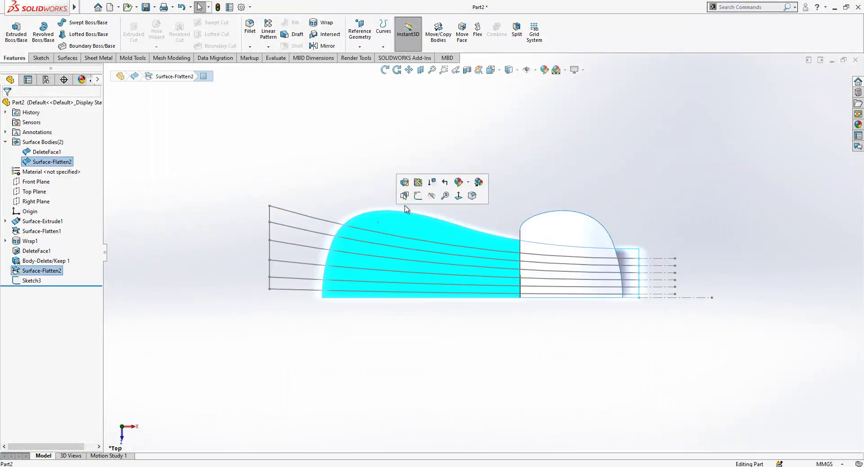
click(418, 199)
click(307, 290)
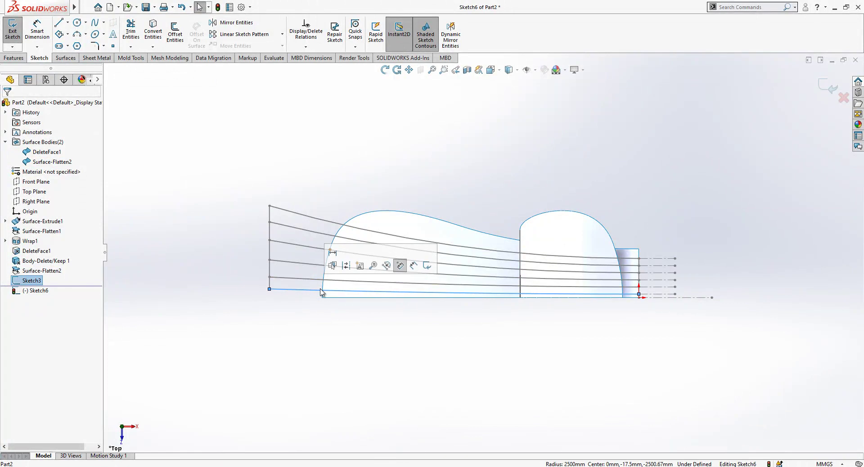
scroll(585, 305, down, 1)
scroll(316, 241, up, 1)
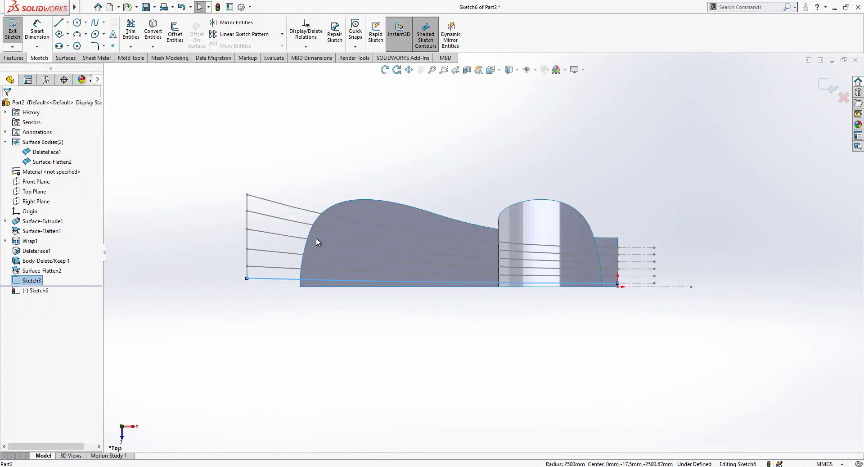
click(143, 35)
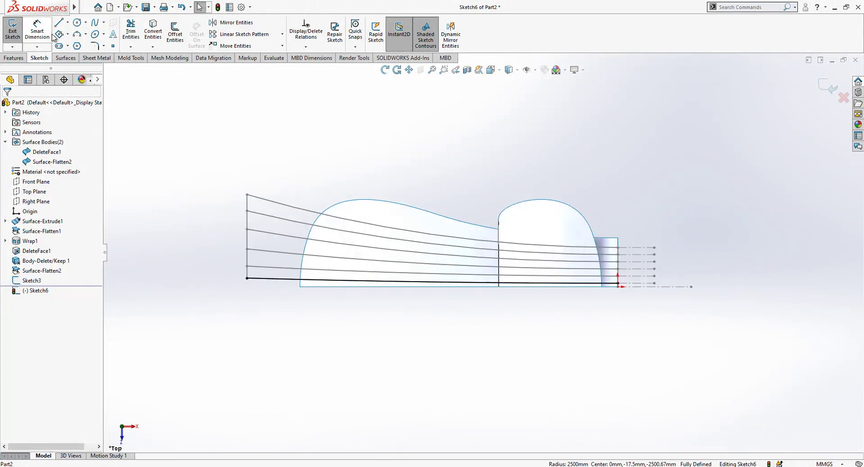
click(247, 278)
click(247, 305)
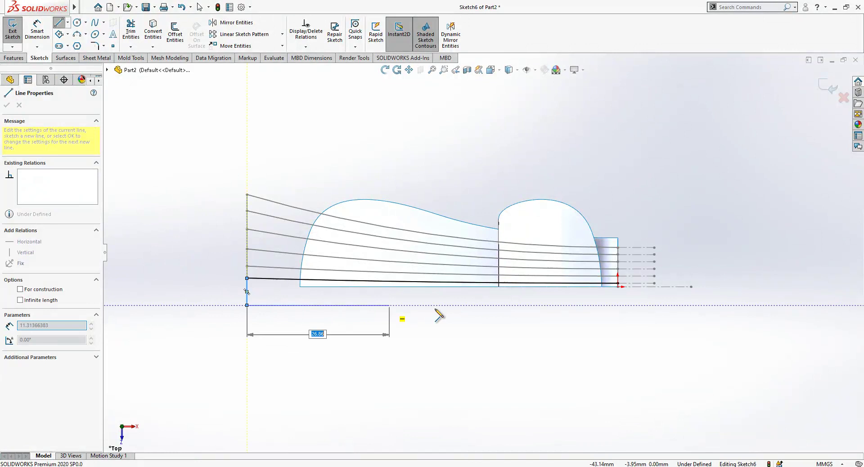
click(618, 306)
click(618, 283)
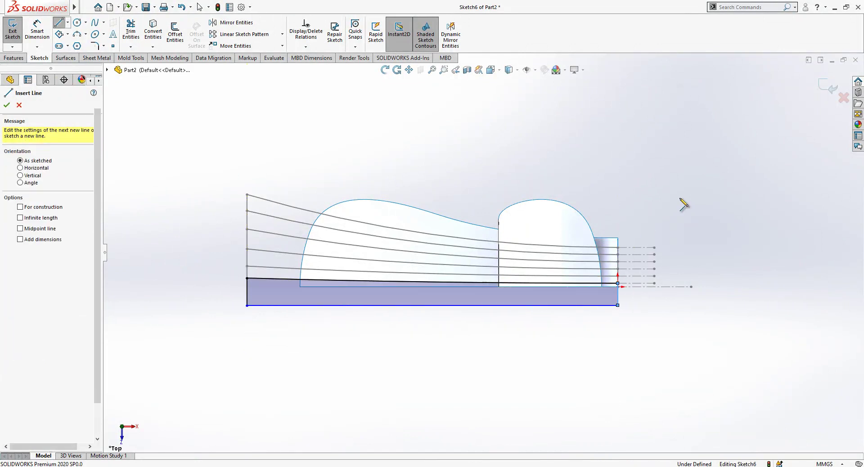
key(Escape)
click(827, 85)
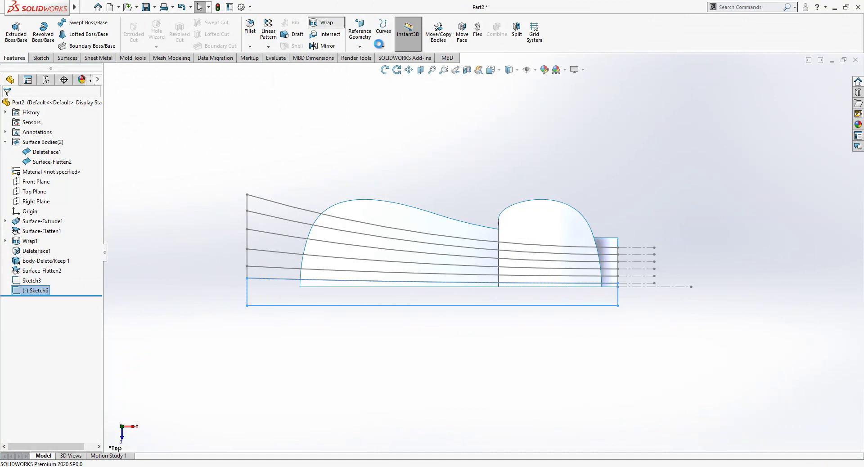
Step: Wrap the new Sketch6 strip onto the curved dome face as Wrap3
click(546, 224)
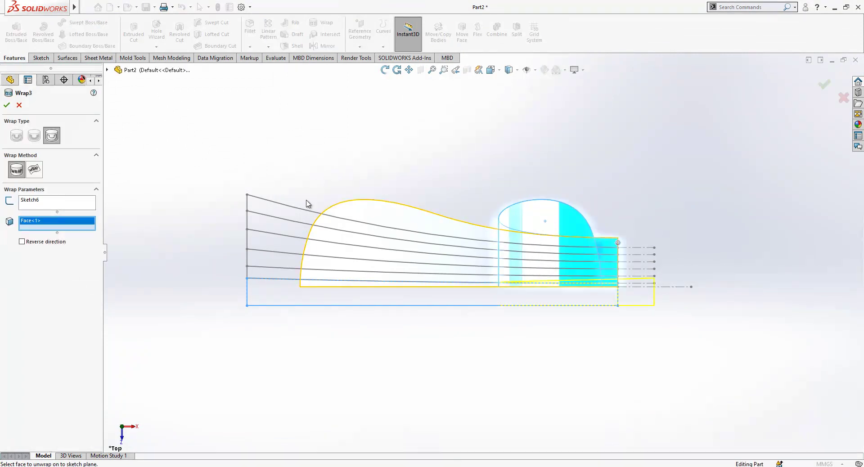
middle_drag(340, 269, 400, 171)
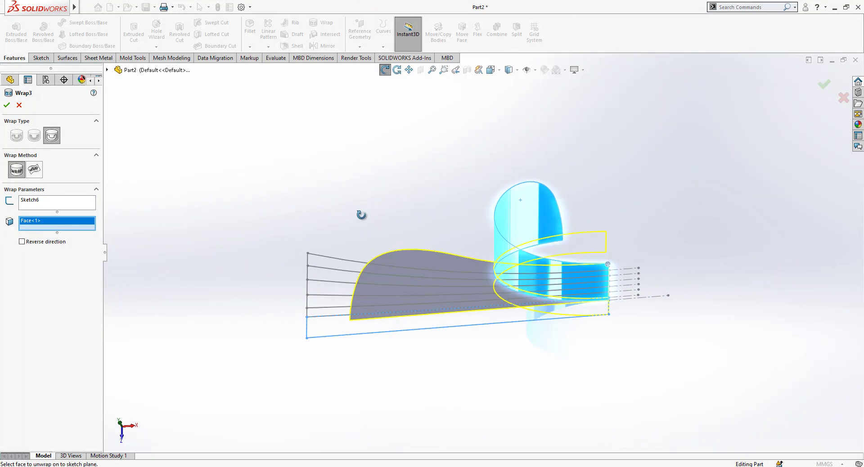
click(824, 84)
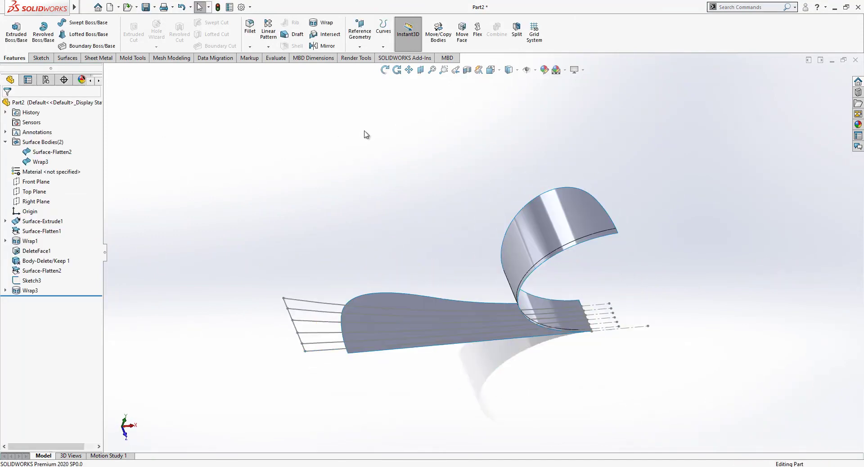
mouse_move(144, 222)
middle_down()
mouse_move(362, 247)
mouse_move(474, 149)
middle_up()
key(space)
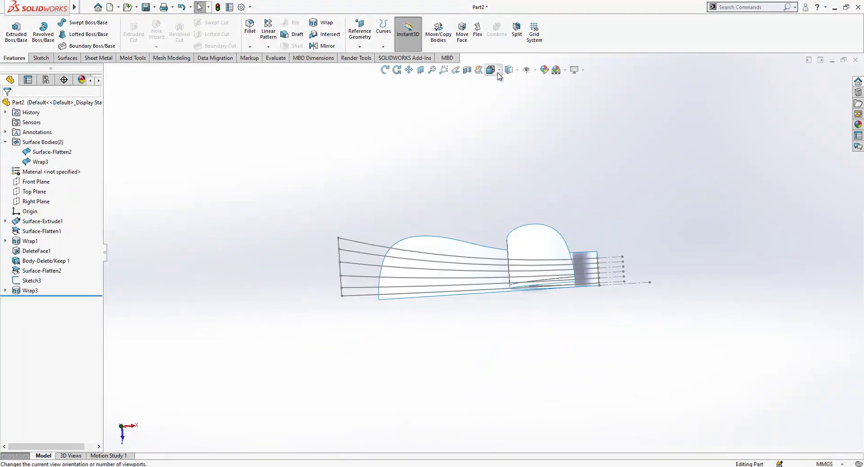
Step: In Top view, sketch a closed strip from the next Sketch3 wire line on the flattened band
click(368, 257)
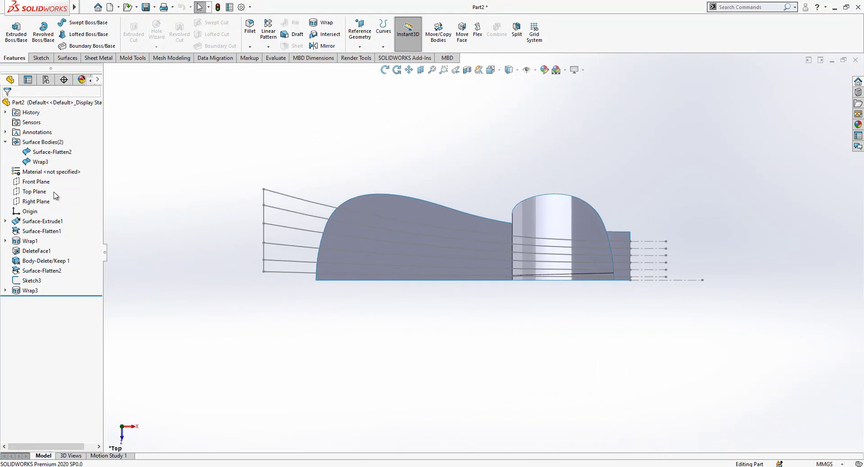
click(414, 204)
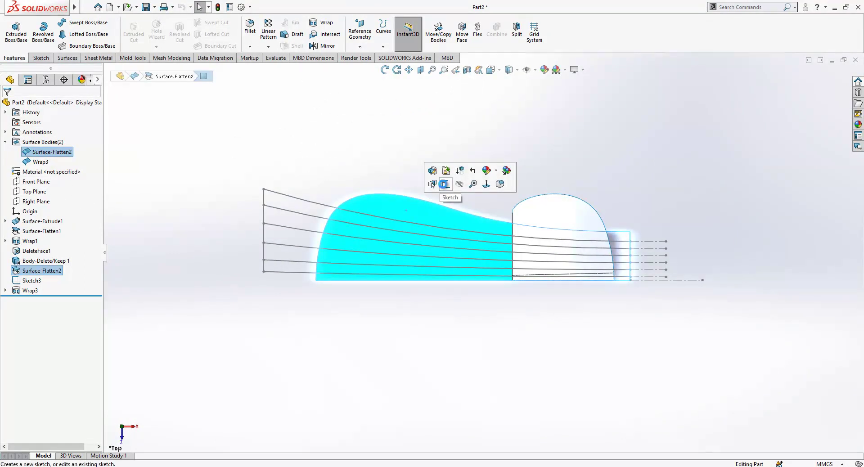
click(446, 184)
click(298, 264)
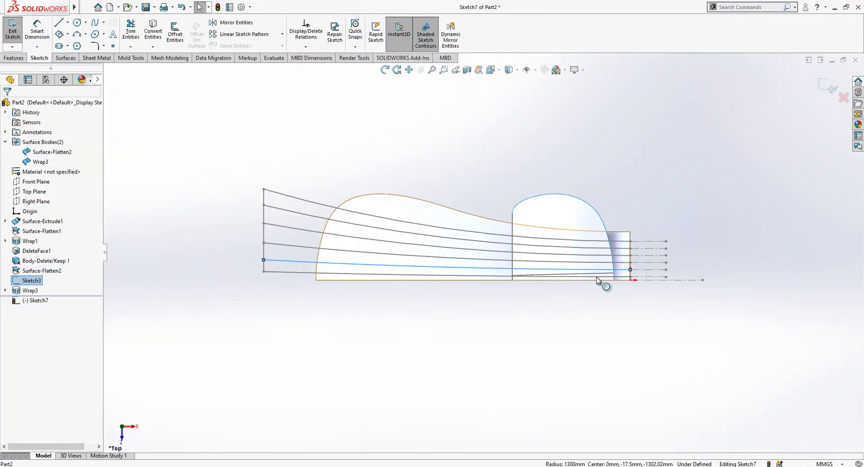
click(160, 39)
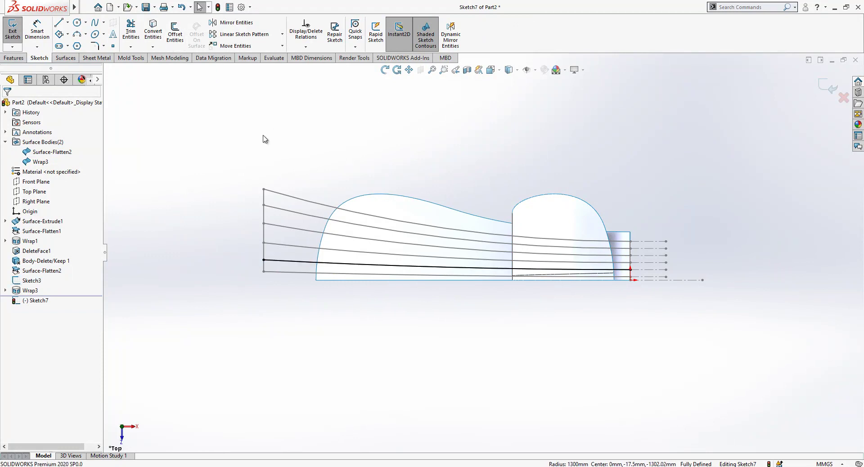
key(l)
click(264, 260)
click(263, 287)
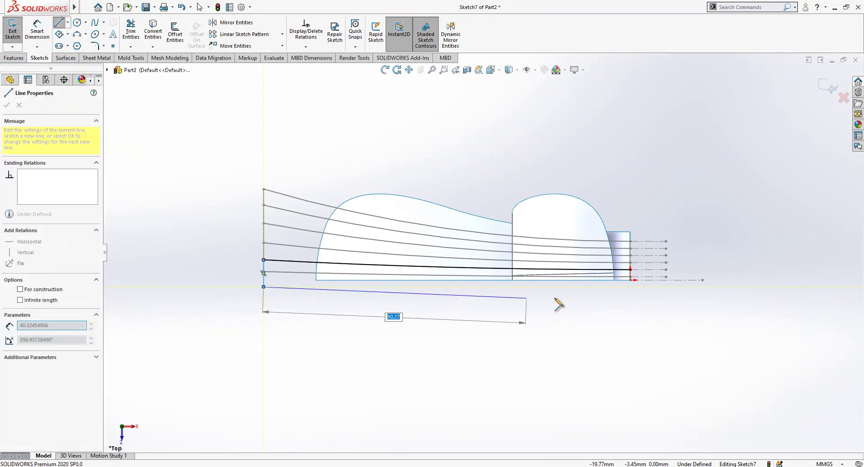
click(630, 286)
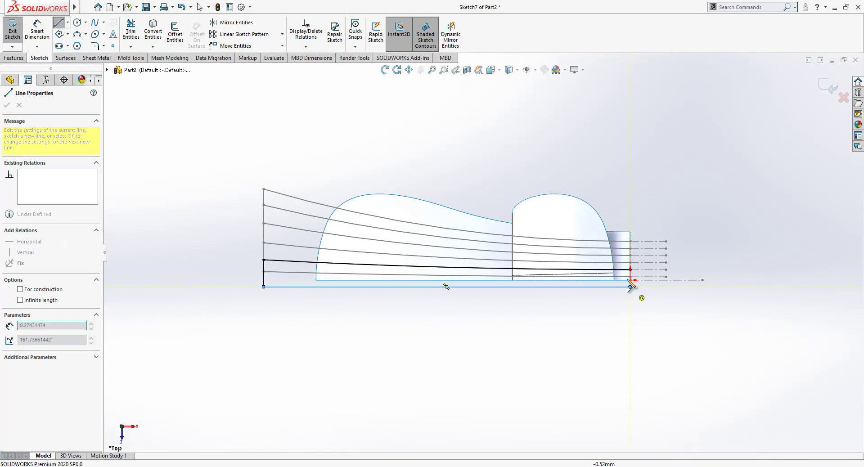
click(630, 269)
key(Escape)
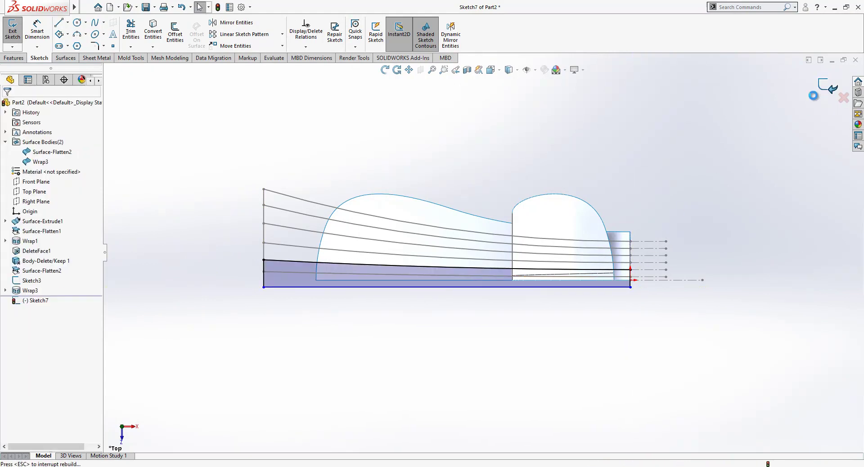
Step: Wrap the new Sketch7 strip onto the curved band face as Wrap4
middle_drag(471, 232, 474, 151)
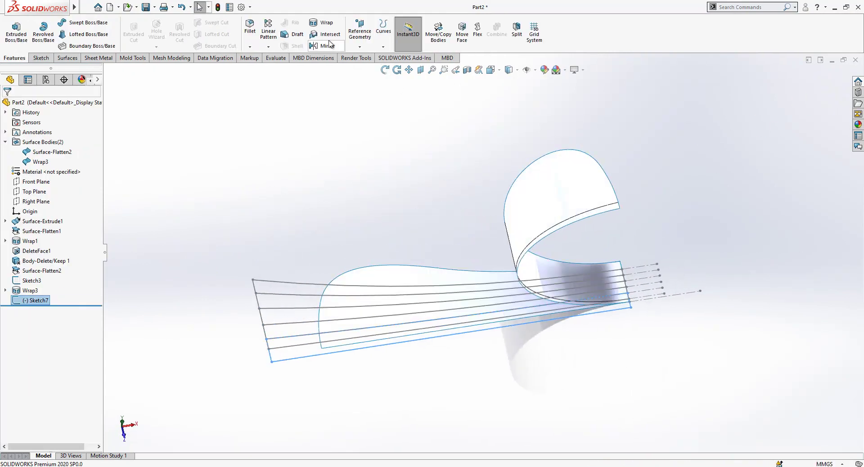
key(Return)
click(565, 203)
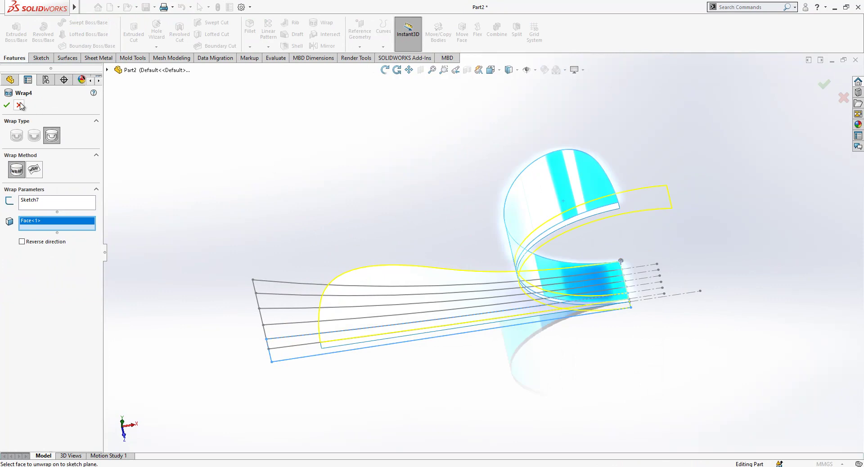
middle_drag(382, 150, 266, 162)
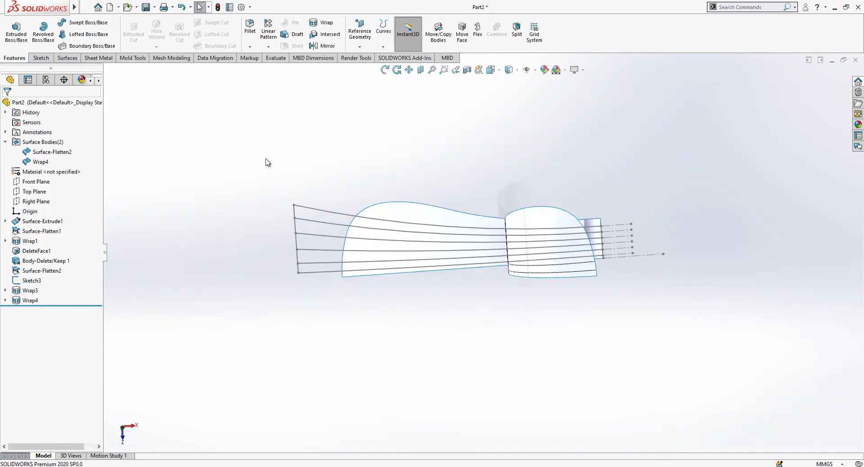
Step: Sketch a closed region below the next wire line up on the flattened band as Sketch8
click(419, 211)
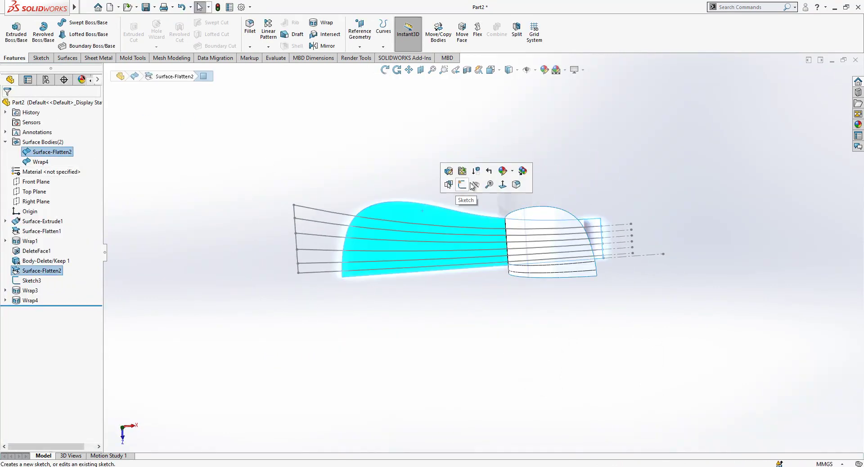
click(505, 174)
click(407, 157)
click(410, 206)
click(443, 178)
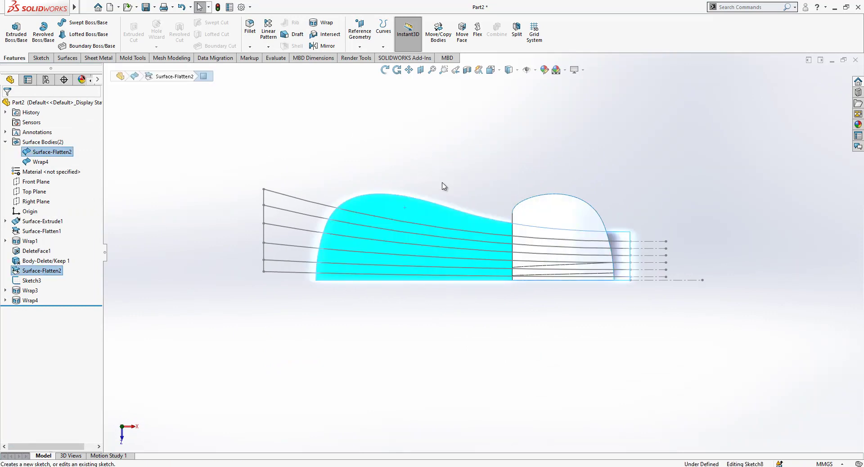
click(301, 249)
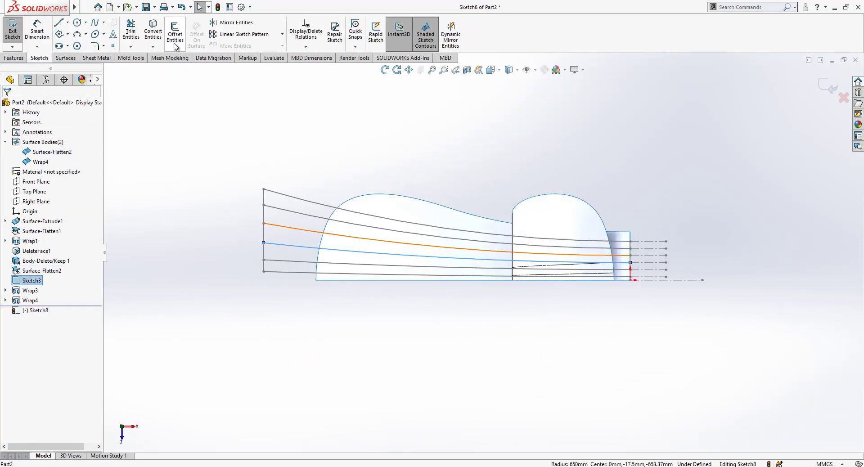
key(l)
click(263, 243)
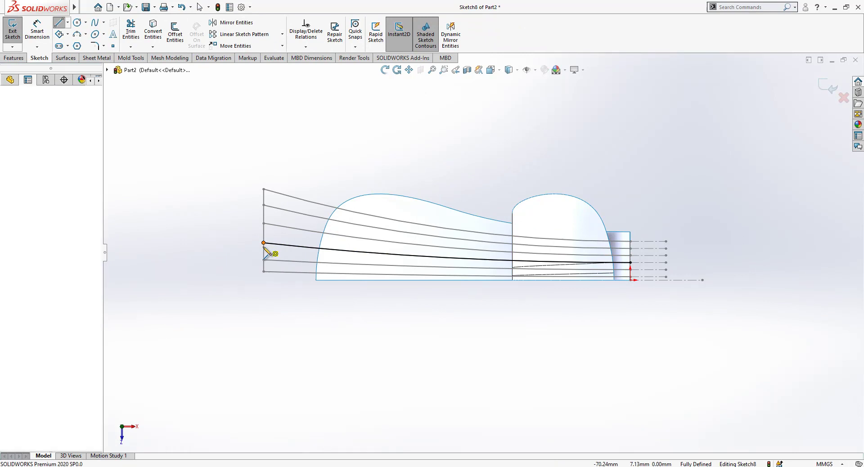
click(264, 289)
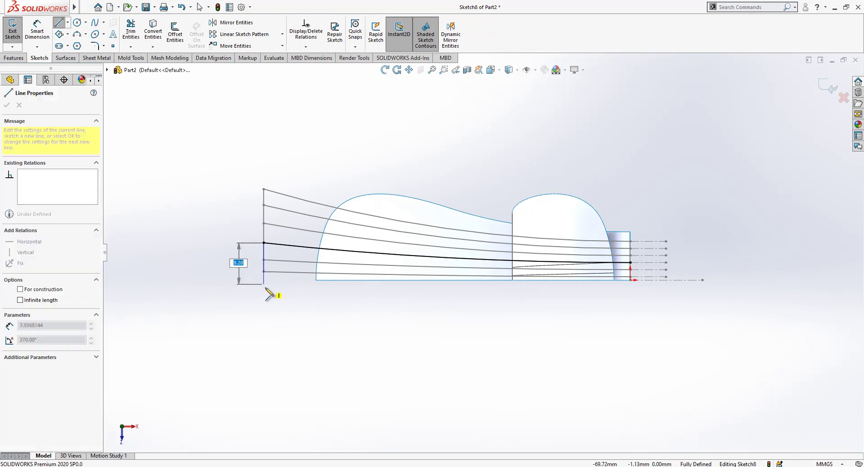
click(630, 290)
click(630, 263)
key(Escape)
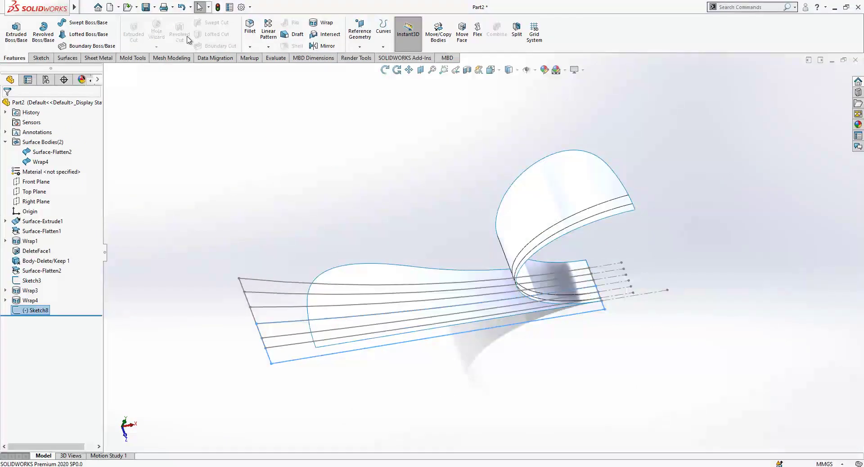
Step: Wrap Sketch8 onto the curved band face as Wrap5
click(328, 25)
click(576, 192)
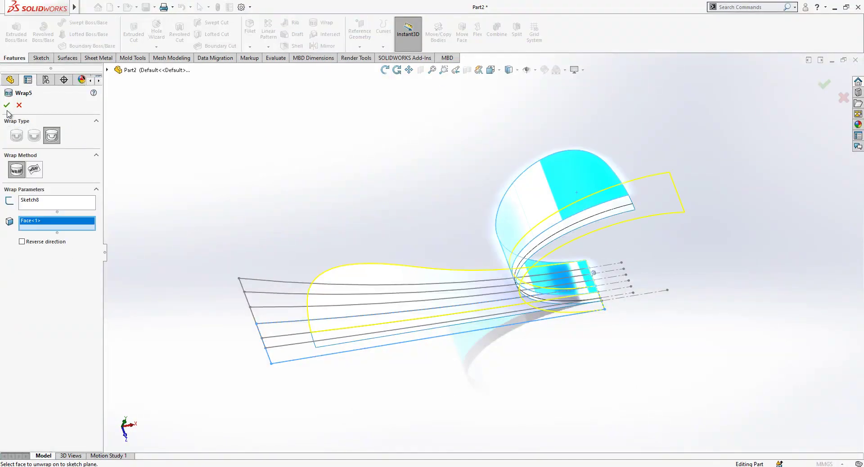
key(Return)
Step: In Top view, convert the next wire line and close it into a region as Sketch9
middle_drag(330, 119, 503, 92)
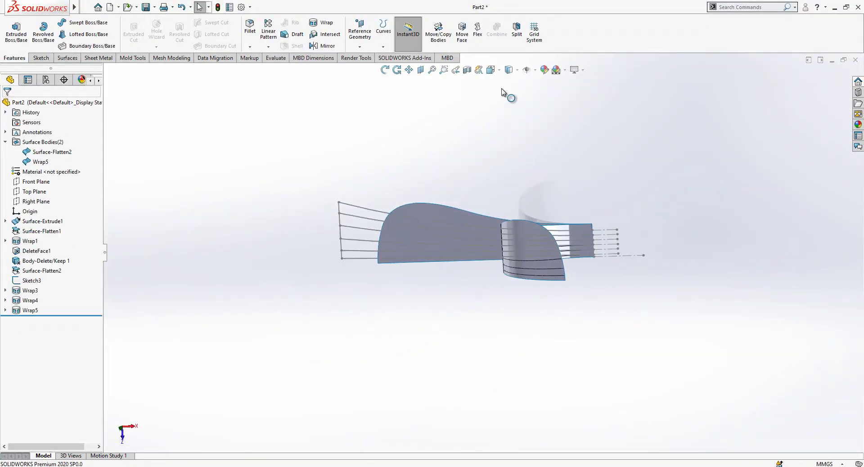
click(493, 71)
click(376, 243)
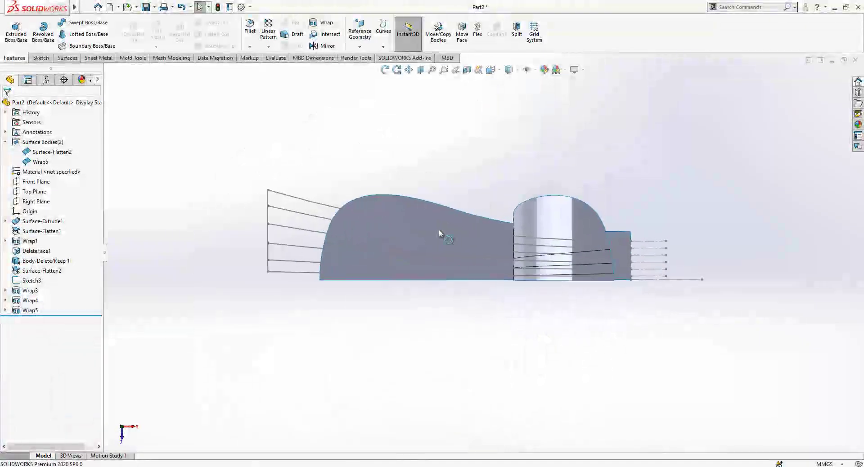
click(452, 219)
click(490, 189)
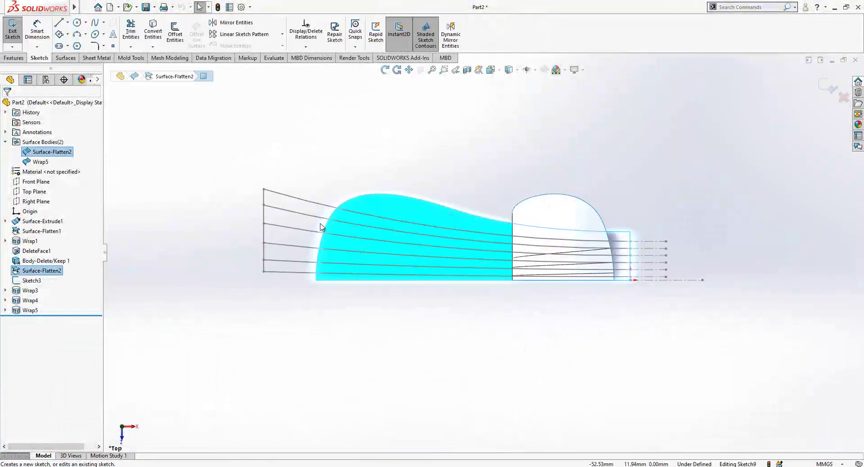
click(295, 232)
click(153, 31)
key(l)
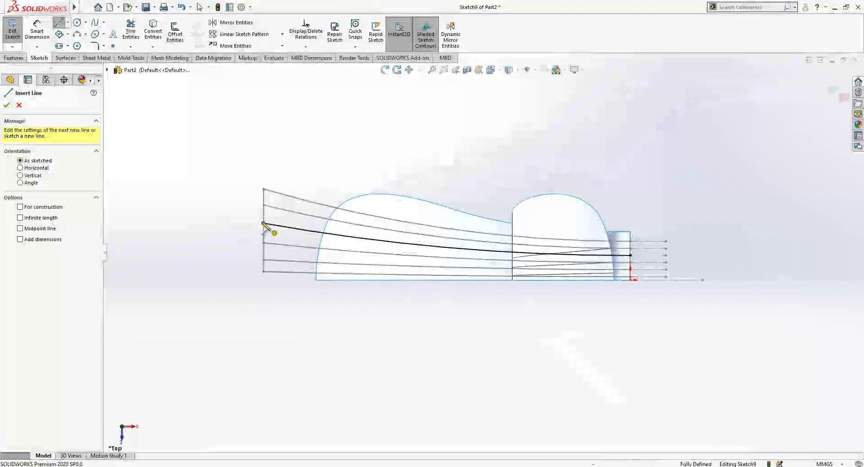
click(263, 224)
click(263, 304)
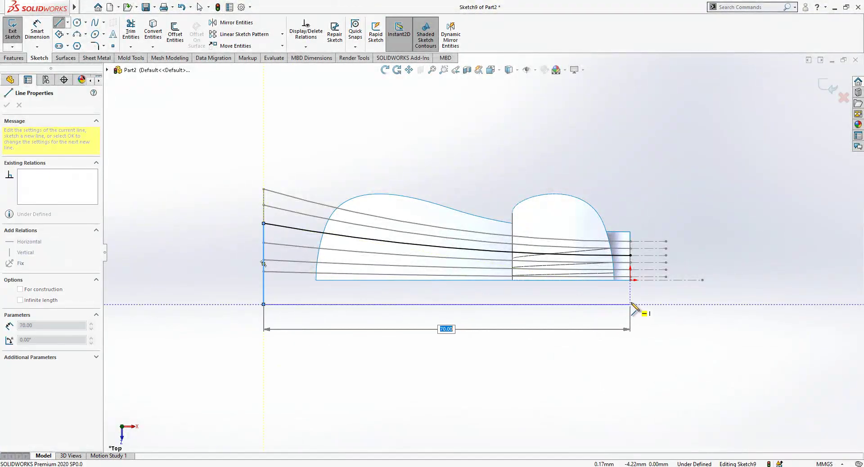
click(630, 304)
click(630, 279)
click(828, 86)
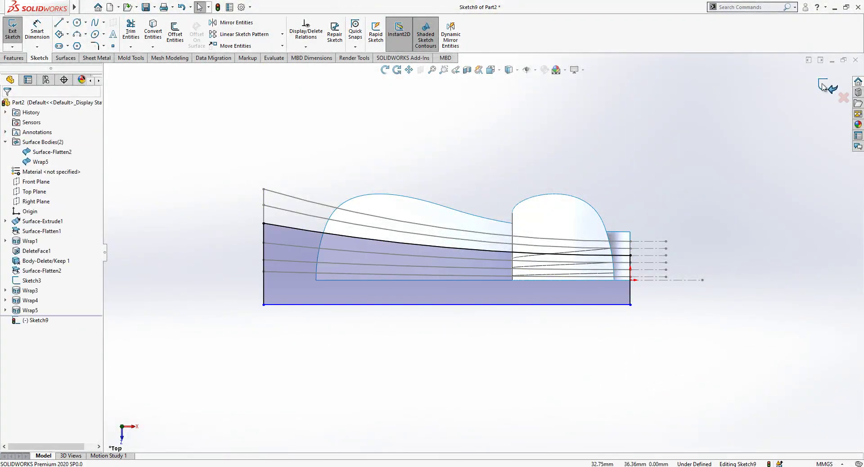
Step: Wrap Sketch9 onto the curved band face as Wrap6 and view the whole model
click(322, 23)
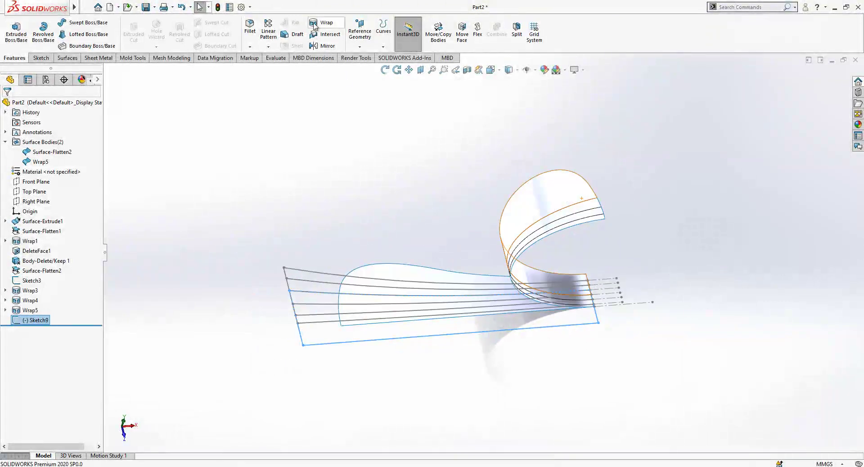
click(535, 205)
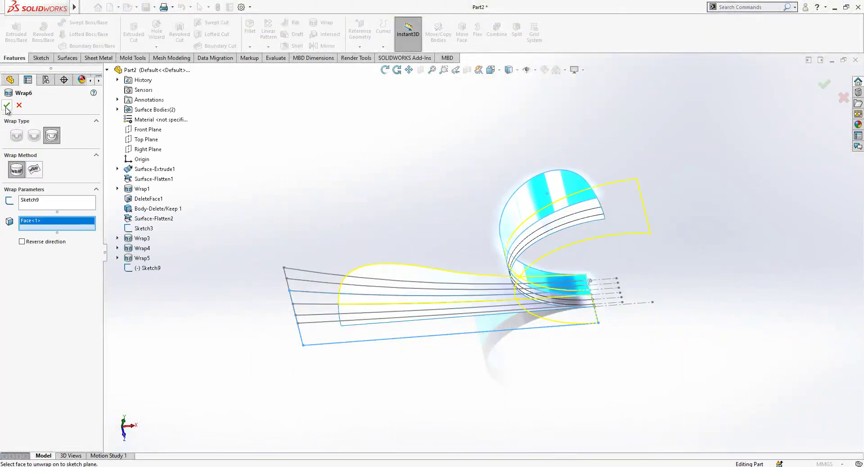
key(Return)
key(ctrl+7)
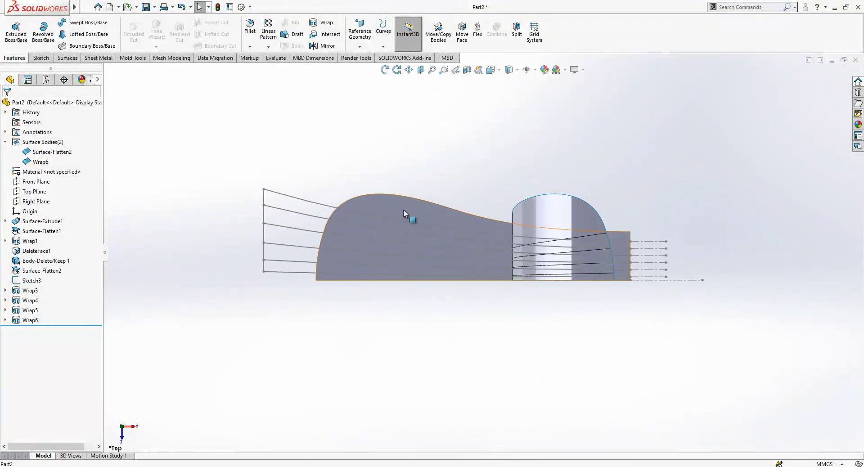
Step: On Surface-Flatten2, convert the second wire line from the top and close it into a strip outline
click(404, 210)
click(443, 183)
click(285, 208)
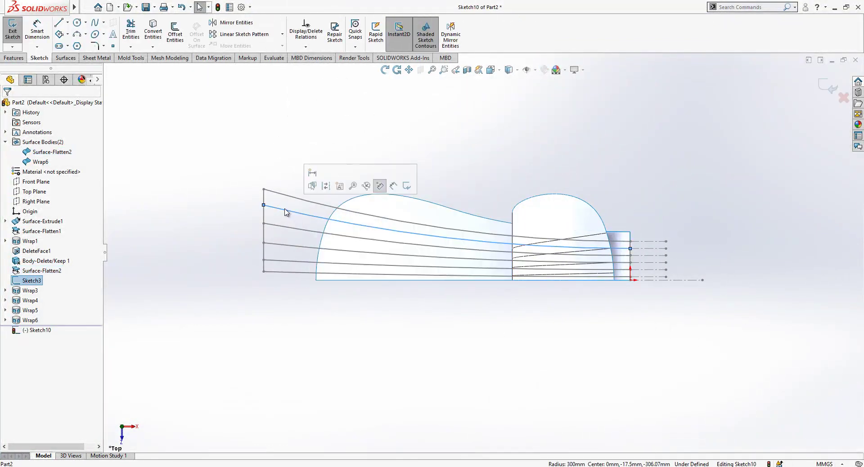
click(158, 37)
key(l)
click(263, 205)
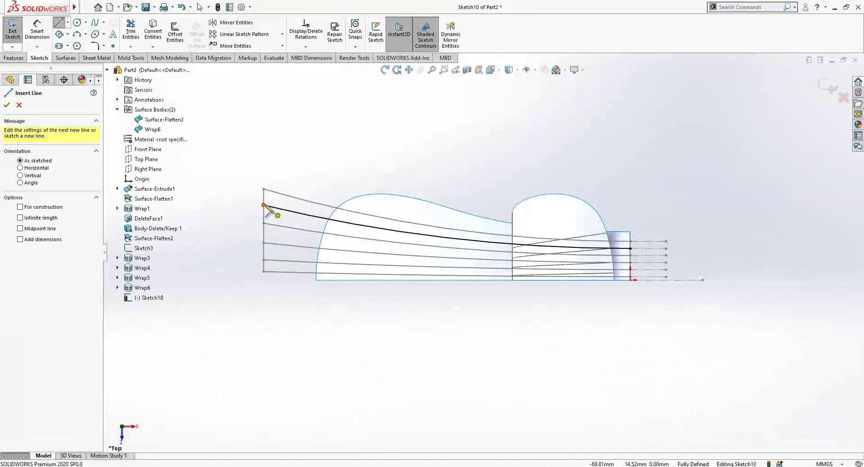
click(264, 311)
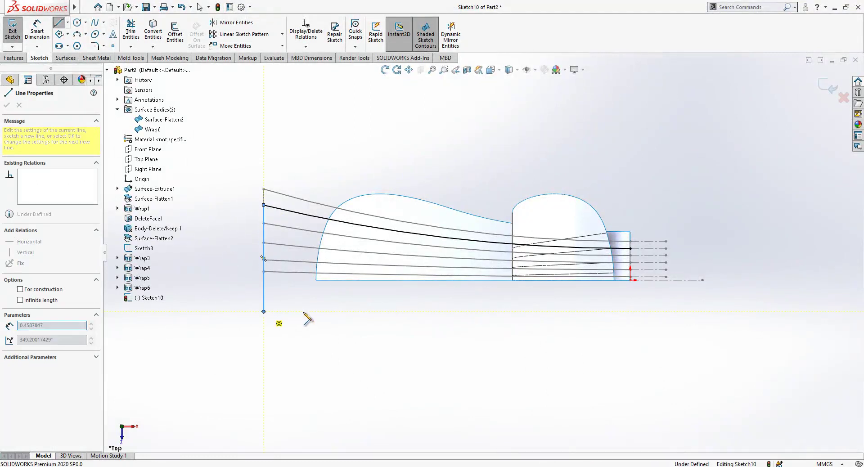
click(630, 311)
click(630, 248)
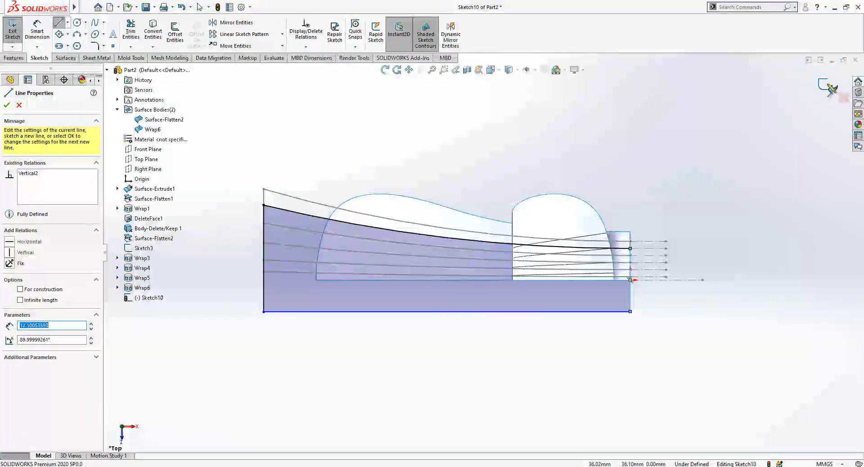
key(Escape)
Step: Wrap the second-wire strip sketch onto the curled band face as Wrap7
click(13, 28)
click(327, 23)
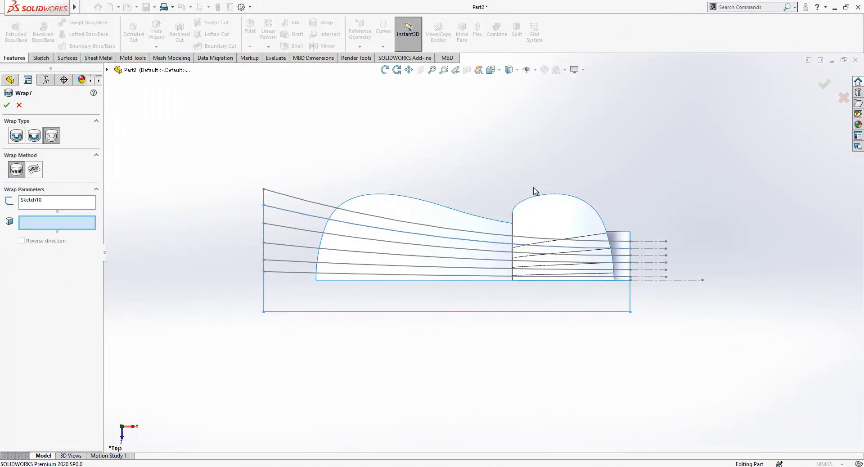
click(555, 214)
middle_drag(147, 180, 459, 188)
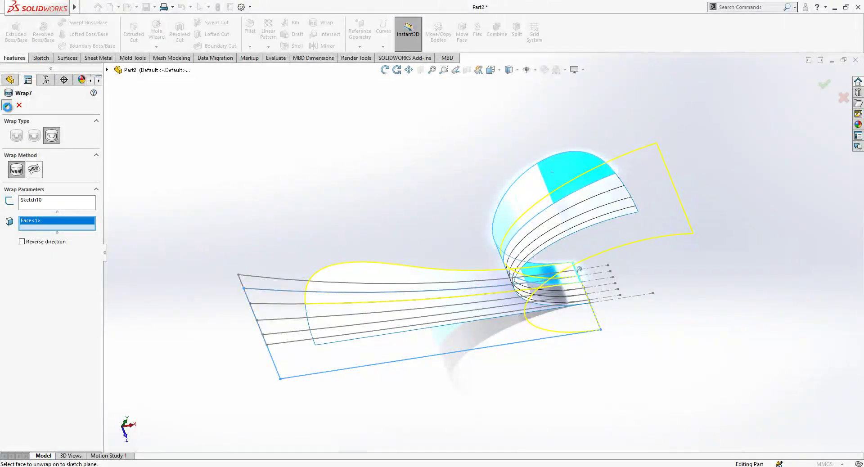
key(Return)
Step: From the Top view, convert the topmost wire line on Surface-Flatten2 and close it with lines
mouse_move(440, 193)
middle_down()
mouse_move(414, 281)
mouse_move(471, 91)
middle_up()
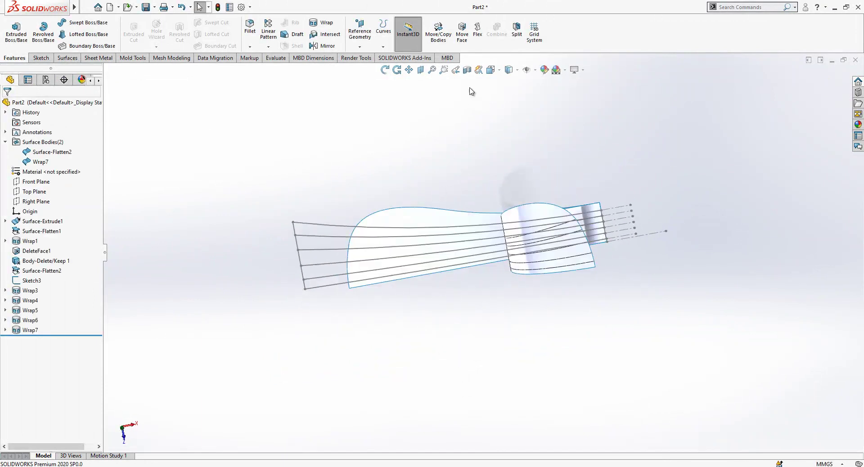
key(space)
click(384, 242)
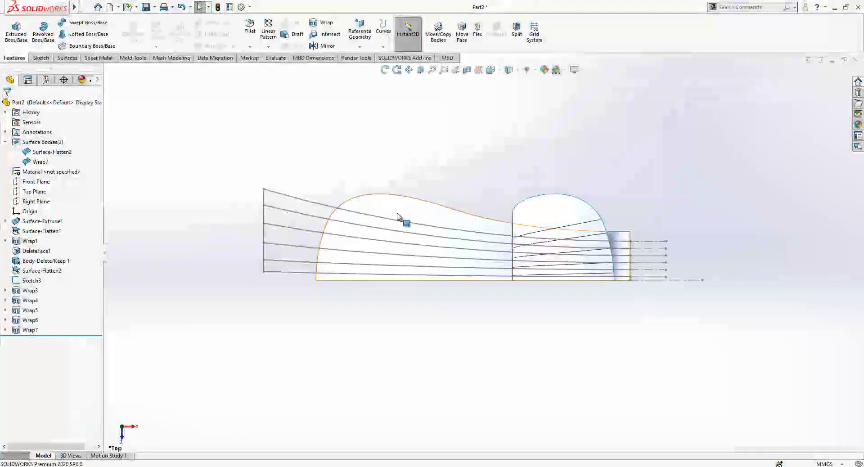
click(397, 217)
click(418, 191)
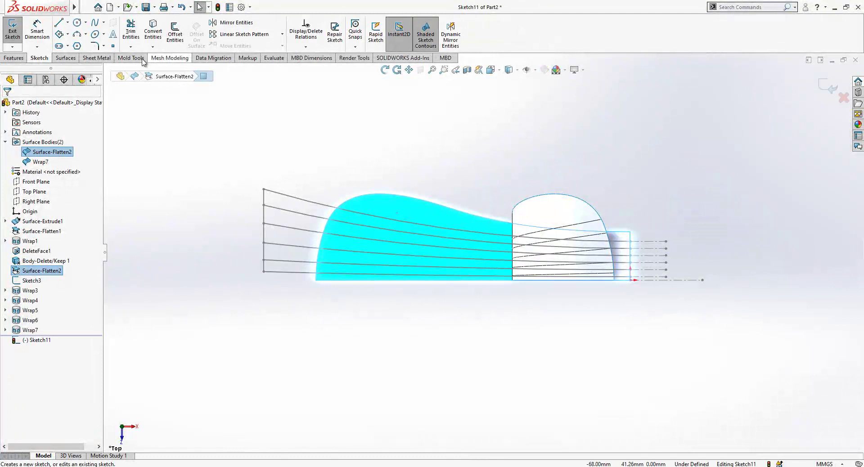
click(321, 207)
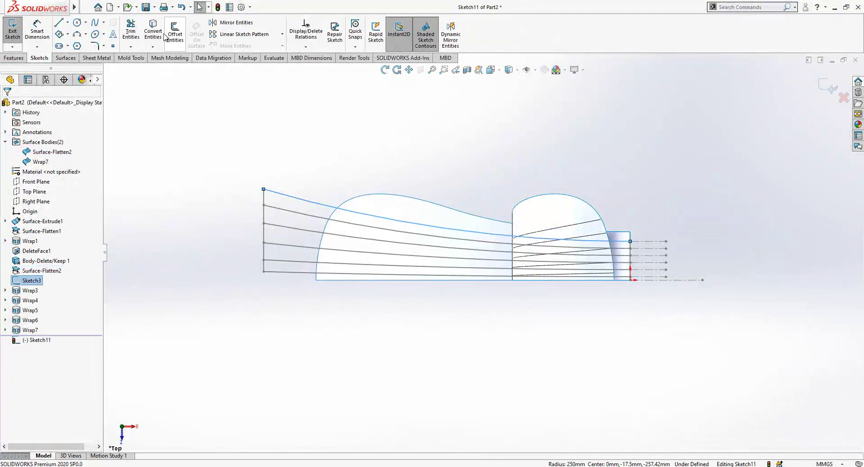
click(153, 34)
key(l)
click(264, 189)
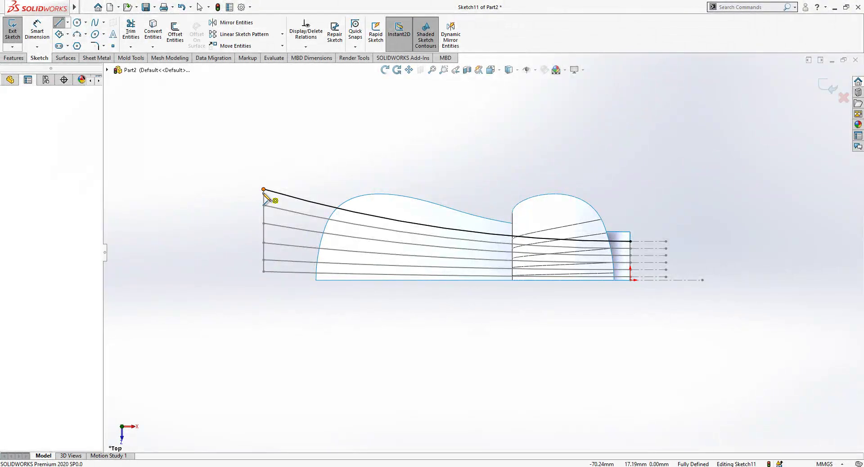
click(263, 303)
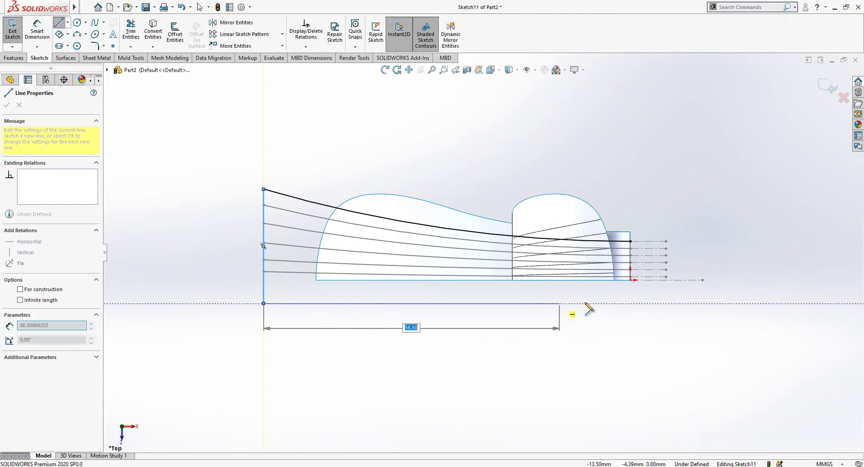
click(630, 304)
click(630, 242)
key(Escape)
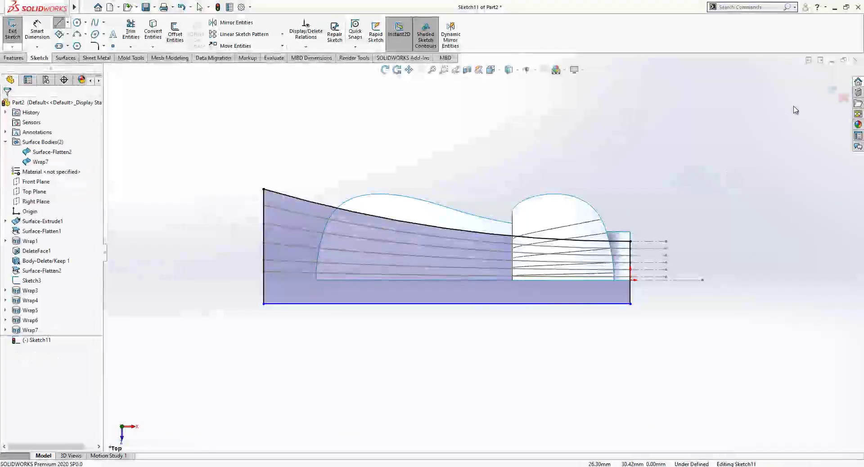
Step: Wrap the topmost-wire strip sketch onto the curled band face as Wrap8
click(823, 87)
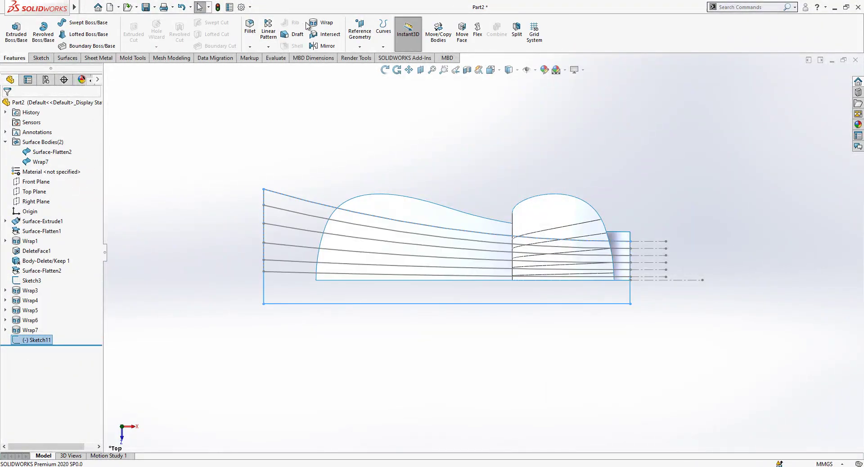
click(324, 23)
click(568, 218)
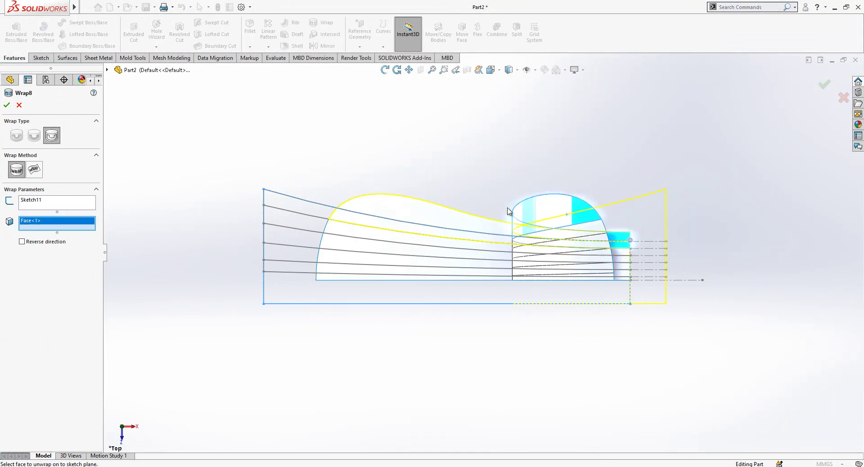
middle_drag(449, 264, 447, 168)
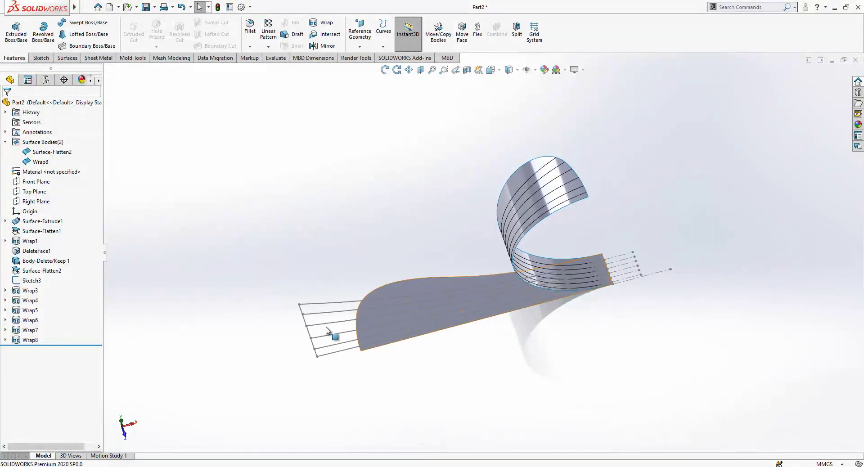
click(361, 301)
Step: Hide the flattened surface to view the curled band with its wires
click(382, 279)
click(421, 285)
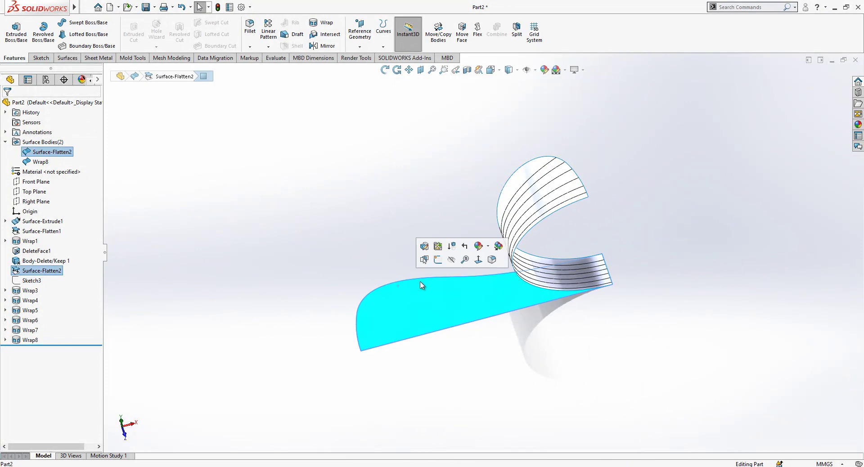
click(451, 261)
middle_drag(424, 249, 465, 177)
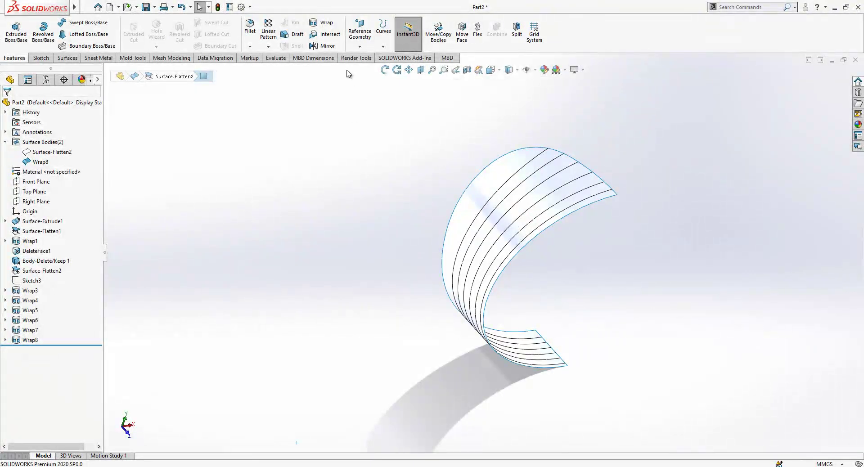
click(383, 45)
click(408, 79)
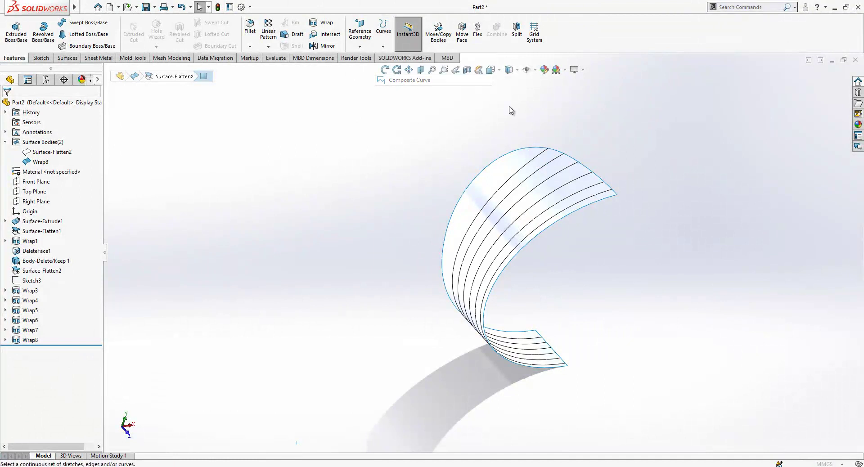
key(Escape)
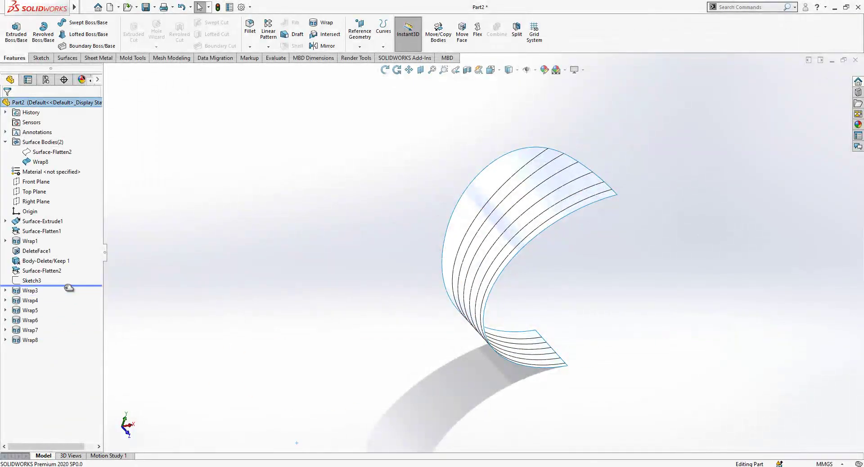
Step: Create CompCurve1 from three band edges, then roll back below Wrap8 to restore the wraps
click(383, 47)
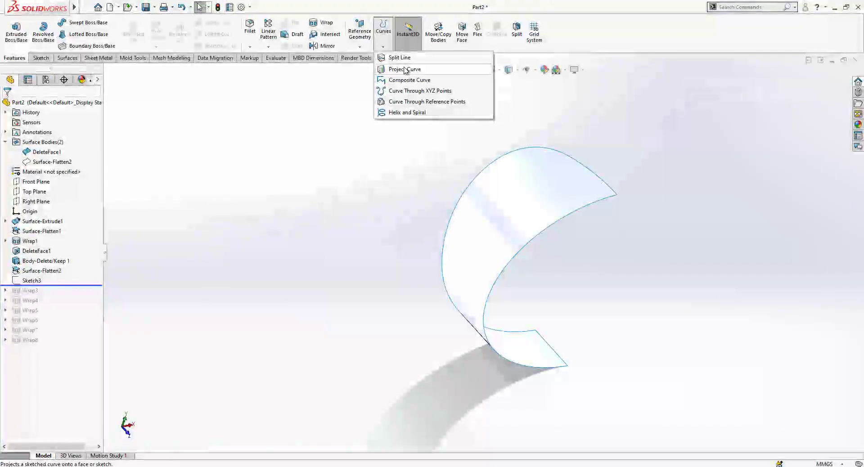
click(407, 79)
click(522, 150)
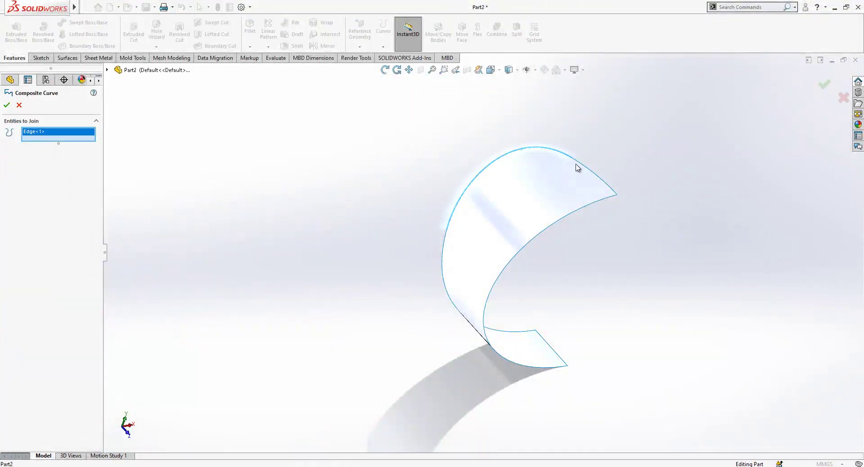
click(588, 171)
click(444, 257)
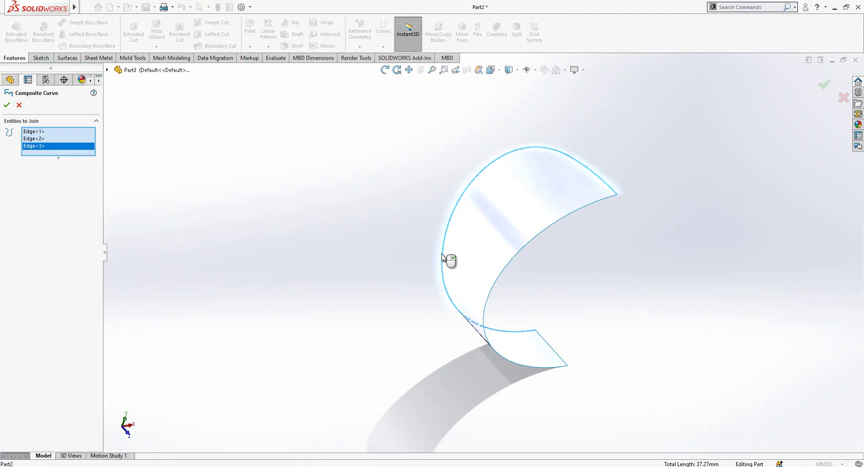
click(6, 105)
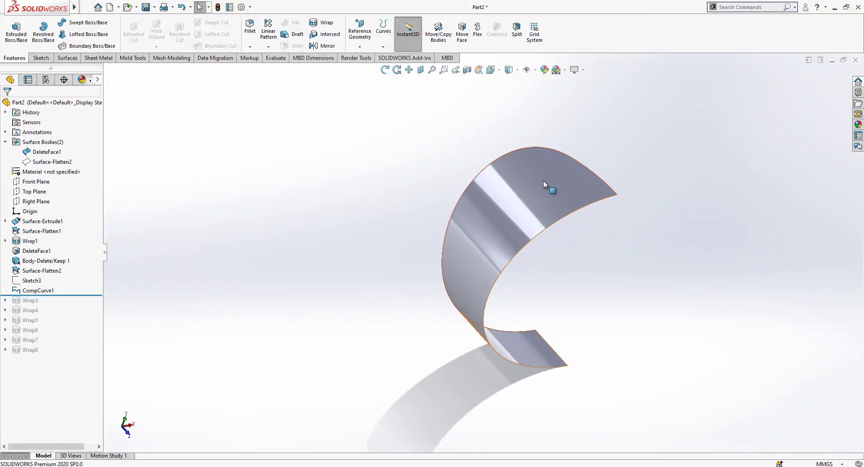
mouse_move(543, 180)
middle_down()
mouse_move(523, 191)
mouse_move(565, 195)
middle_up()
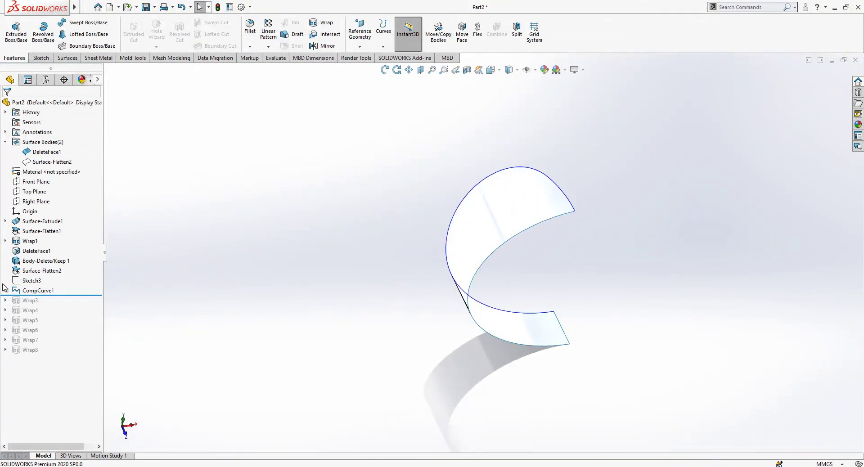
drag(64, 352, 64, 355)
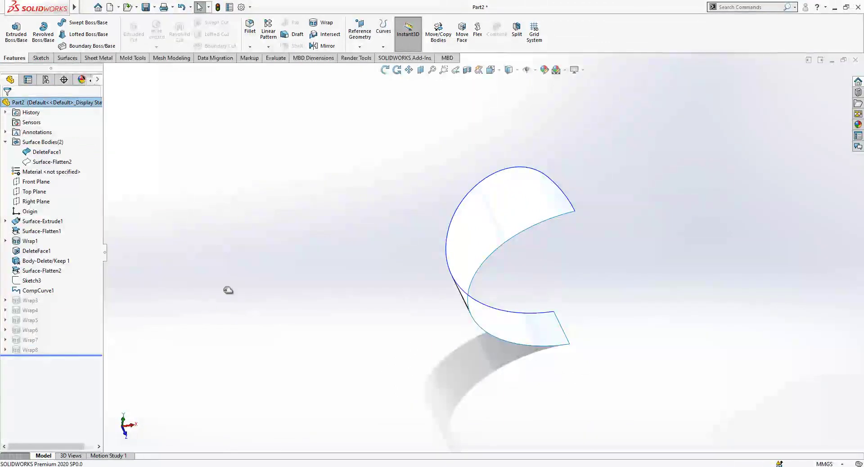
Step: Hide the Wrap8 body and add Plane1 perpendicular to the composite curve at one end
click(56, 161)
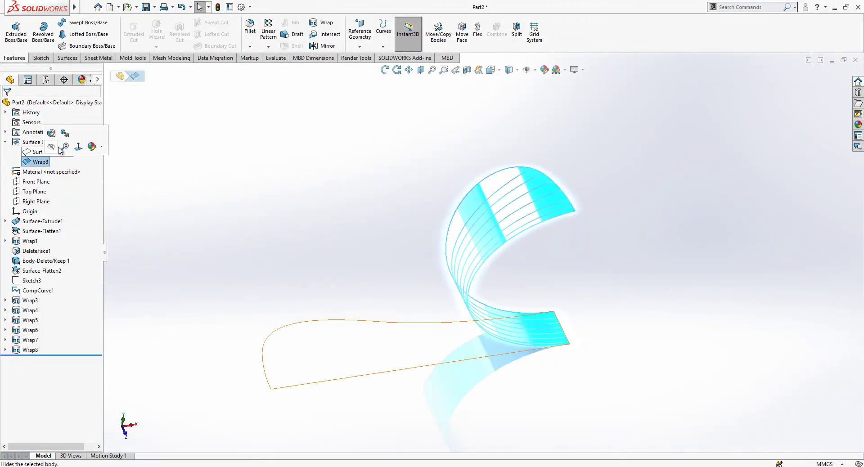
click(64, 149)
middle_drag(540, 245, 392, 206)
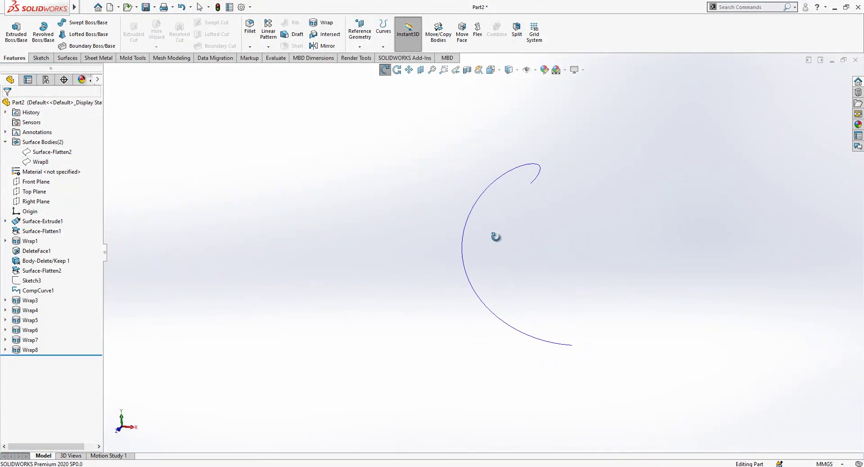
middle_drag(495, 237, 477, 234)
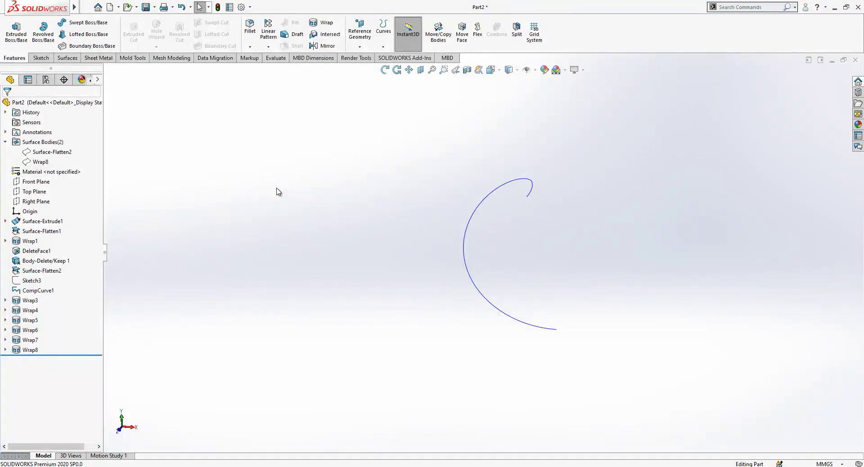
click(359, 34)
click(369, 57)
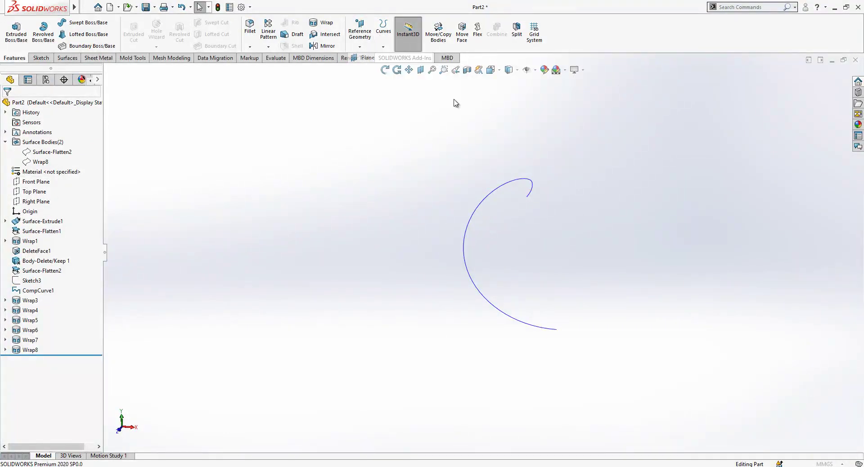
click(530, 192)
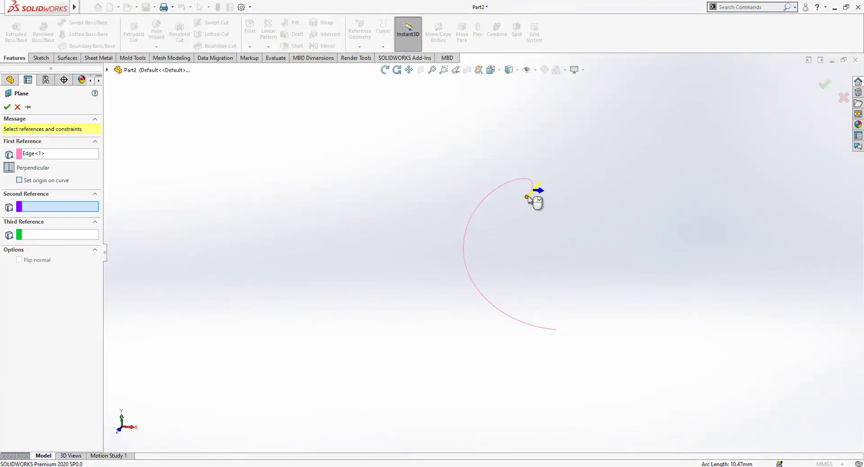
click(7, 107)
Step: Add Plane2 perpendicular to the composite curve at its other end
click(359, 33)
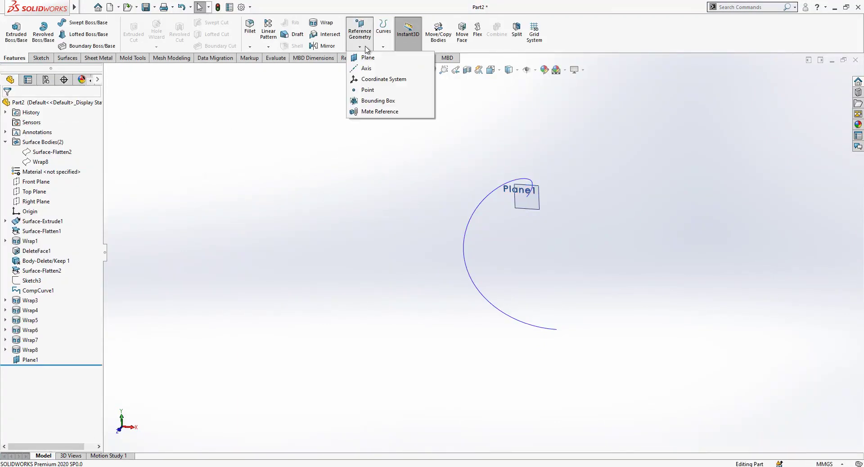
click(550, 330)
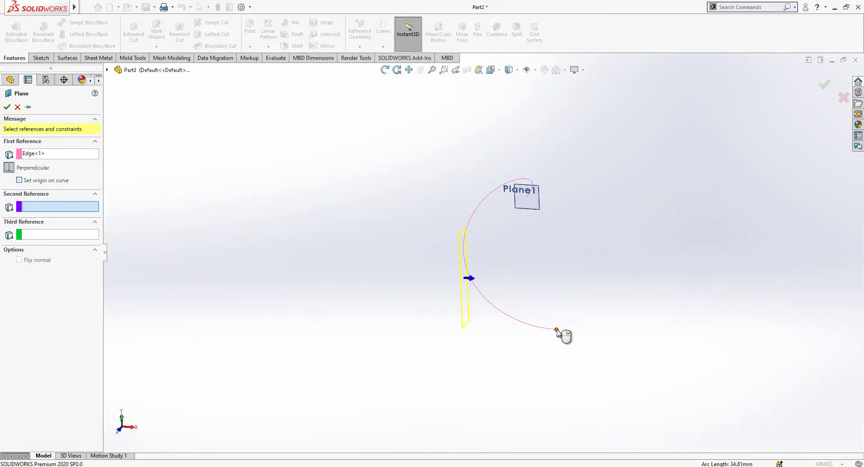
click(557, 330)
mouse_move(565, 334)
middle_down()
mouse_move(509, 344)
mouse_move(526, 353)
middle_up()
right_click(609, 302)
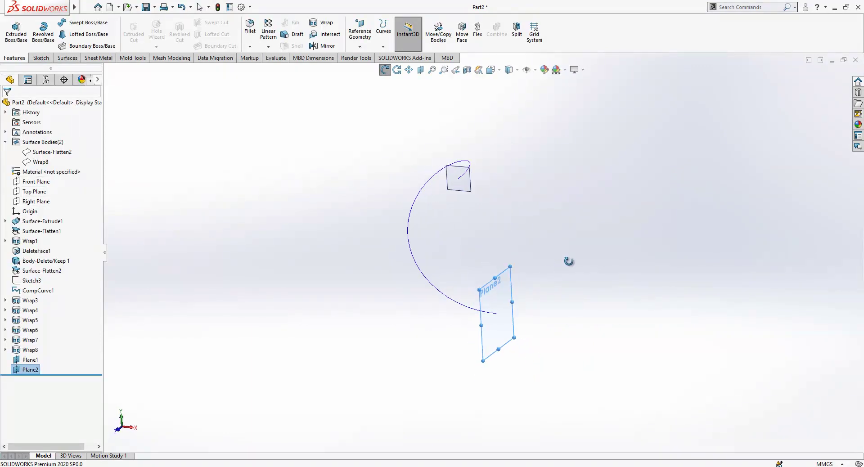
mouse_move(570, 260)
middle_down()
mouse_move(546, 256)
mouse_move(497, 299)
middle_up()
Step: On Plane2, sketch a circle with its centre pierced onto the composite curve
click(513, 287)
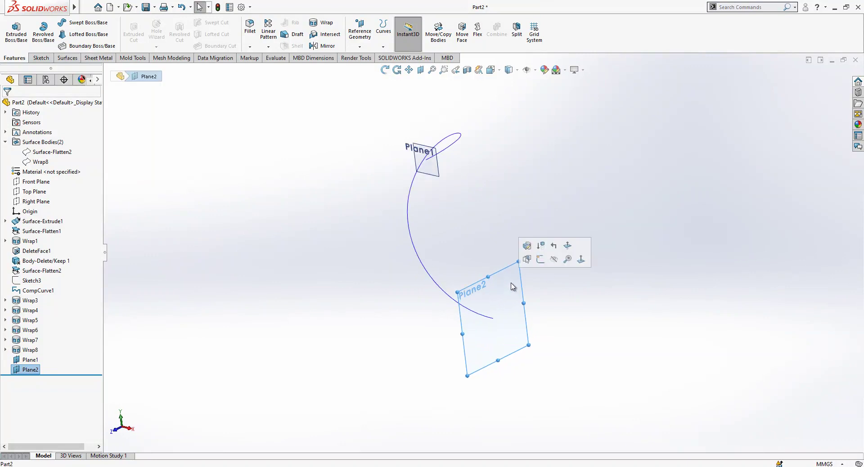
click(541, 260)
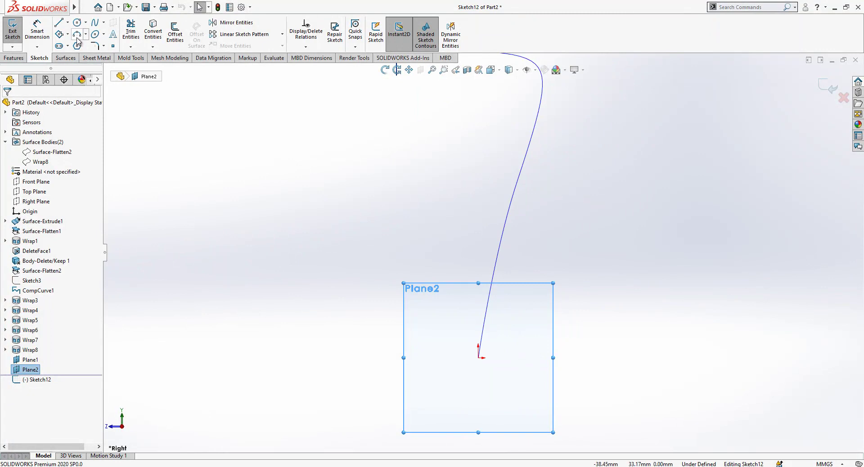
click(77, 23)
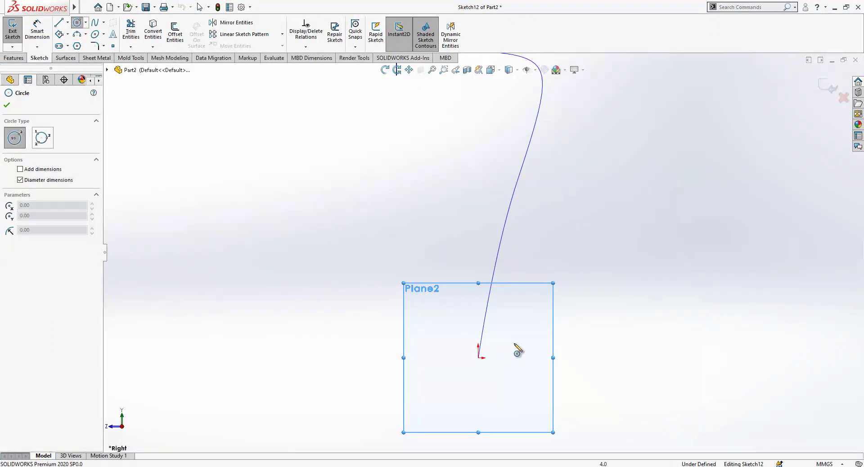
drag(427, 317, 428, 338)
key(Escape)
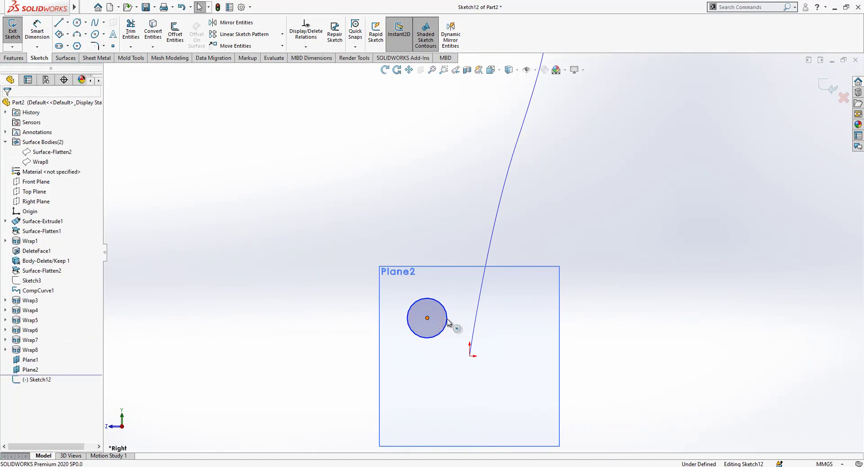
click(471, 322)
ctrl+click(476, 324)
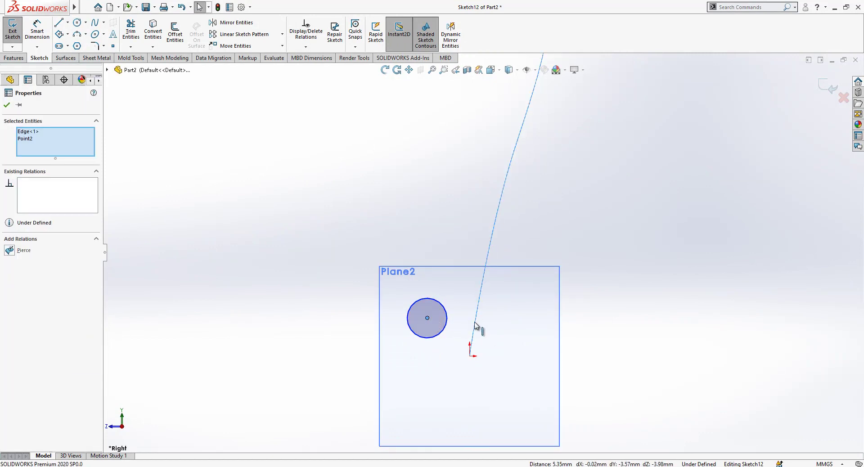
click(10, 250)
key(Escape)
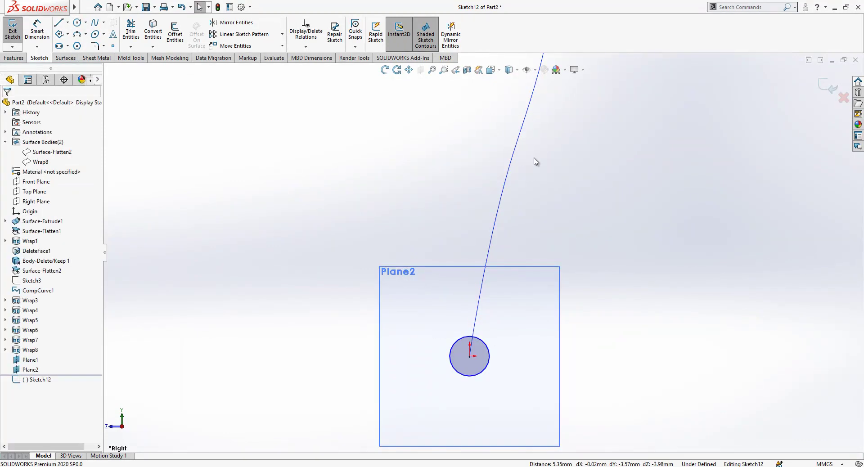
Step: Draw a vertical line and a horizontal line across the circle
click(59, 24)
scroll(517, 319, down, 3)
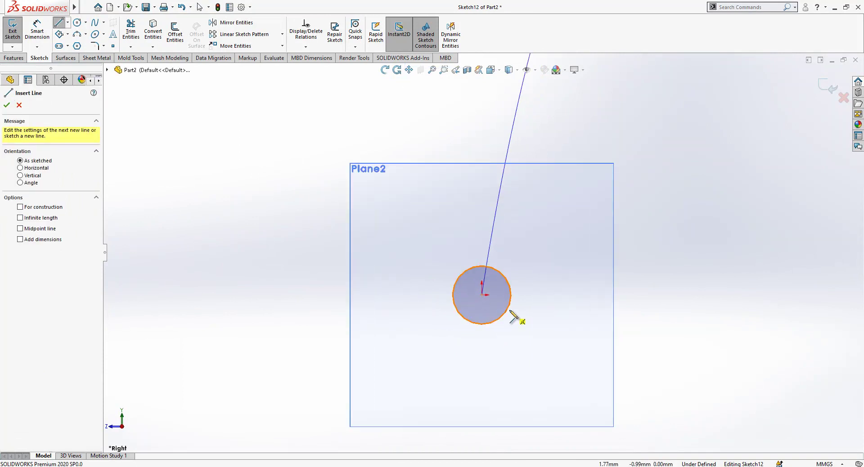
scroll(450, 233, down, 3)
click(456, 224)
click(456, 324)
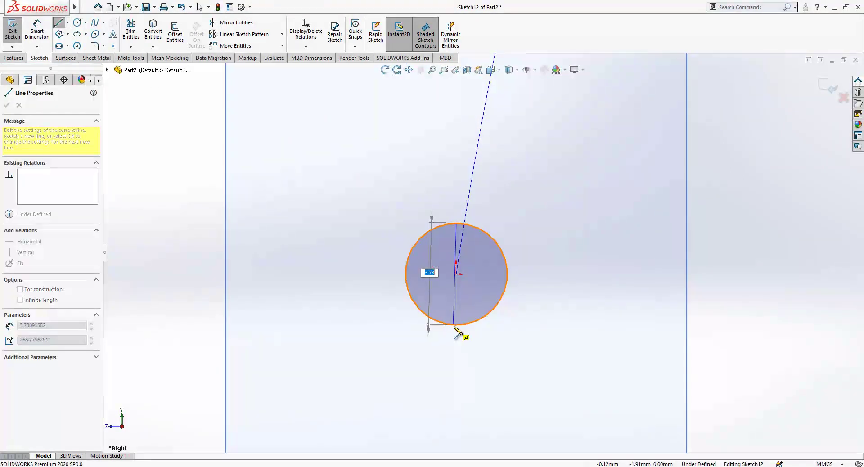
key(Escape)
key(l)
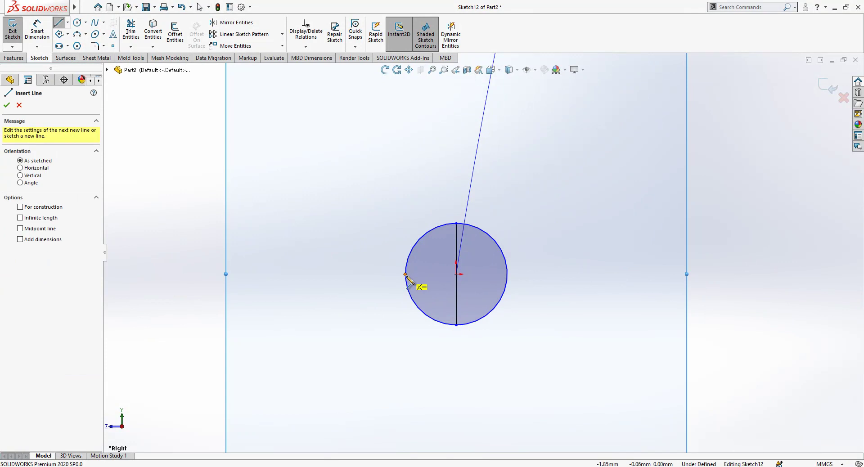
click(406, 274)
click(508, 274)
key(Escape)
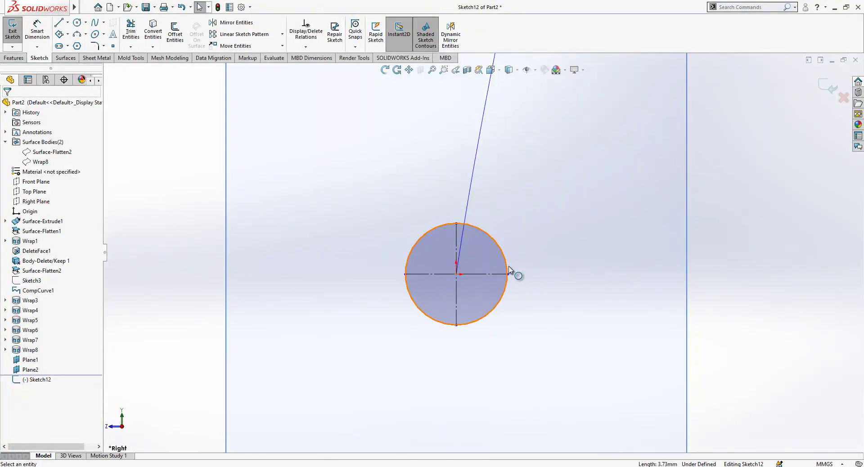
Step: Dimension the circle's diameter to 1.5
click(37, 31)
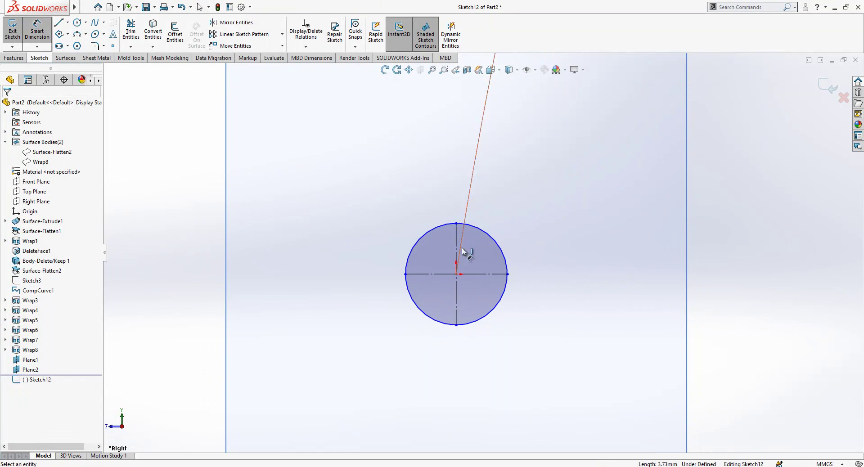
click(436, 231)
click(395, 200)
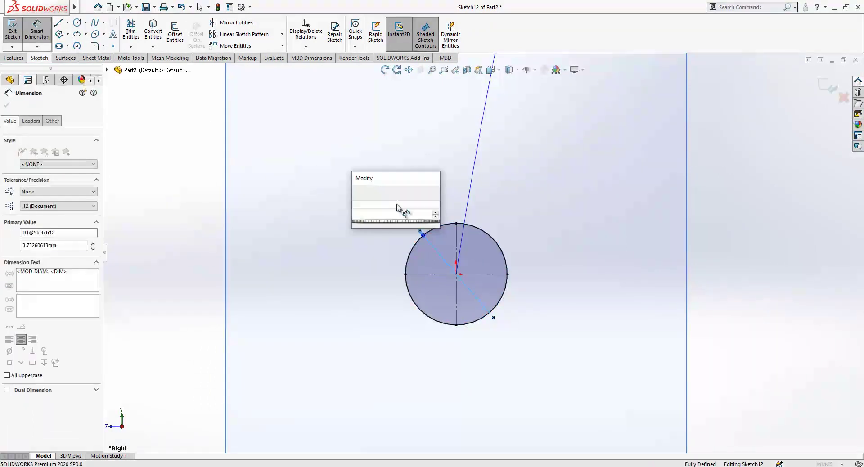
text(1.5)
key(Return)
key(Escape)
scroll(556, 308, up, 3)
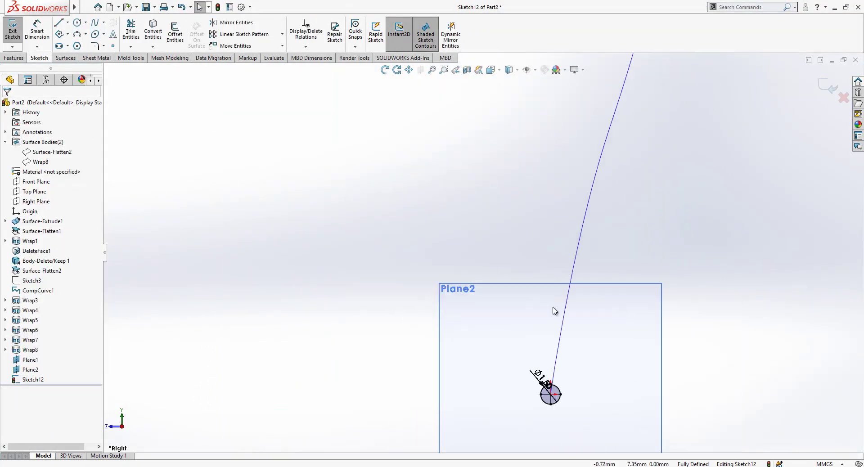
scroll(561, 391, down, 3)
scroll(540, 405, down, 3)
scroll(531, 270, down, 1)
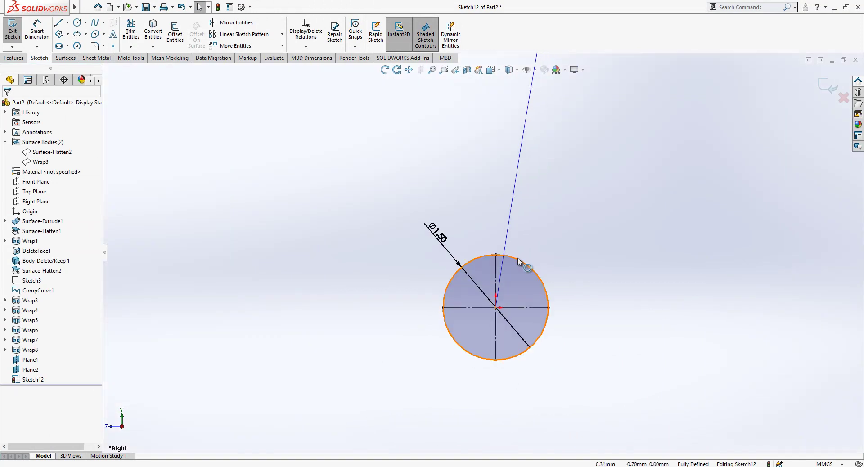
Step: Split the circle at its lower-right and left points with Split Entities
click(518, 259)
right_click(517, 258)
mouse_move(549, 408)
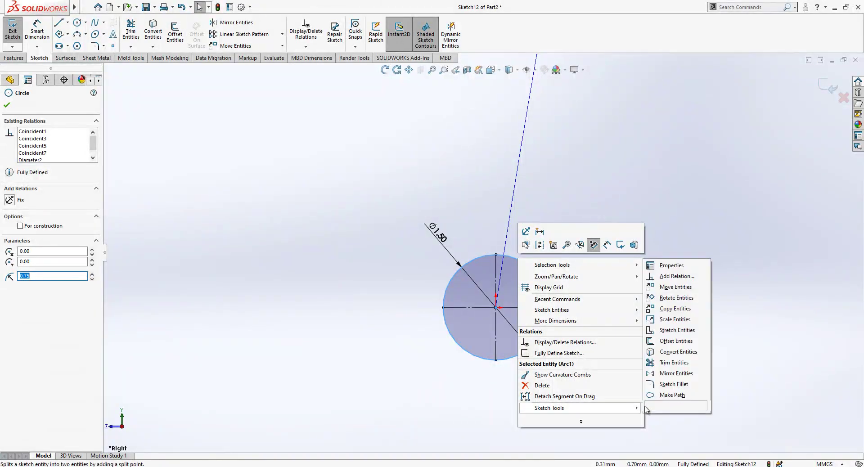
click(663, 407)
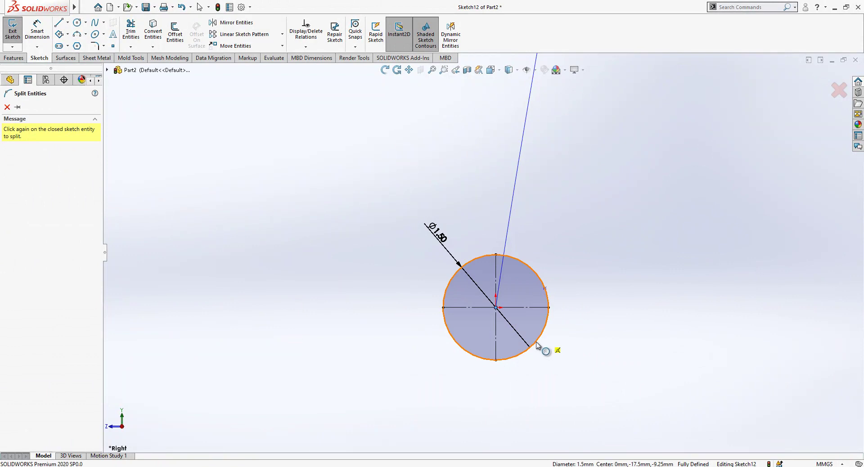
click(517, 356)
click(445, 319)
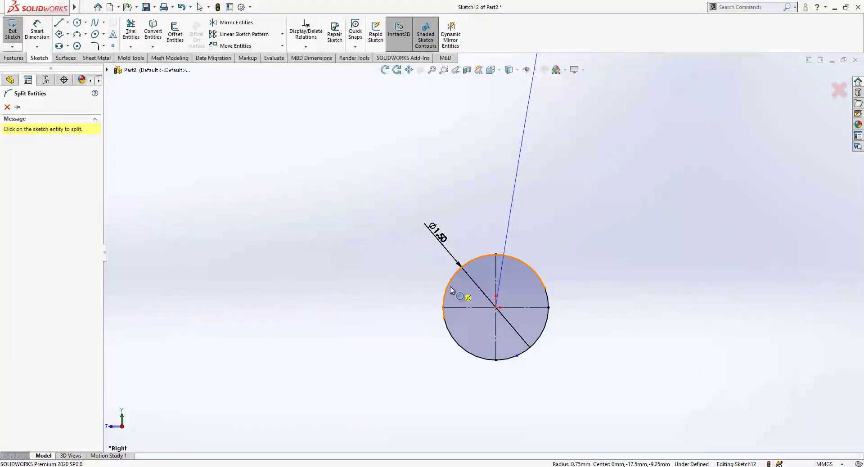
key(Escape)
click(444, 308)
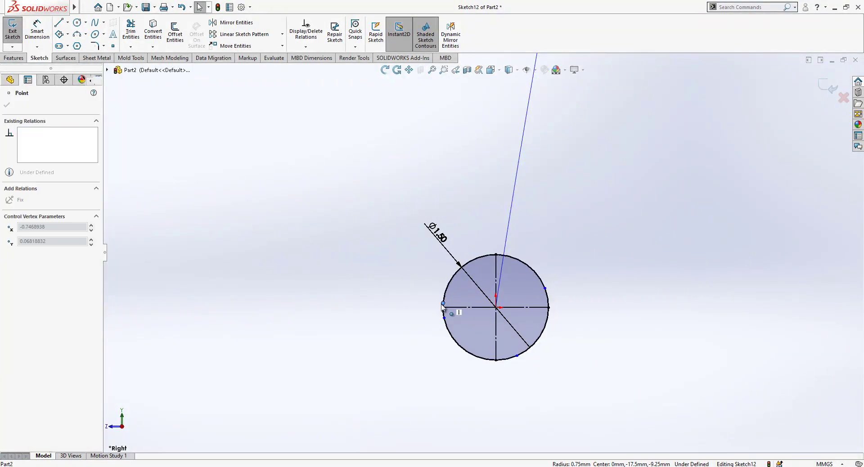
key(Escape)
Step: Inspect the new split points and arcs, confirming the right arc spans 180 degrees
click(445, 319)
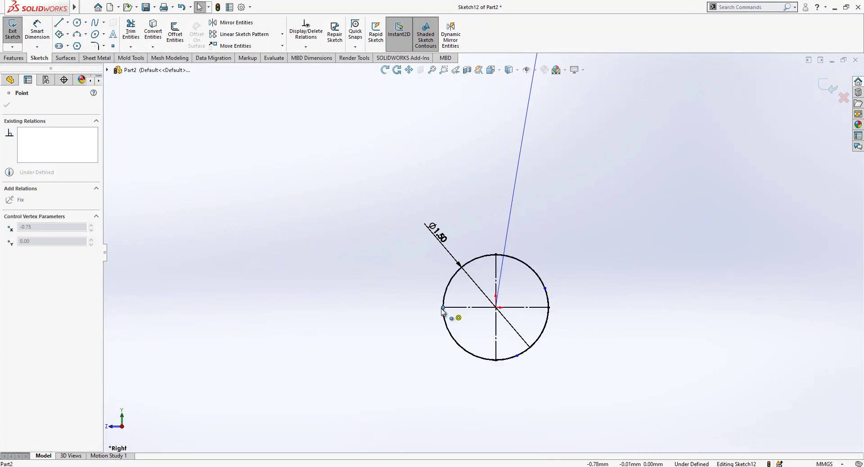
key(Escape)
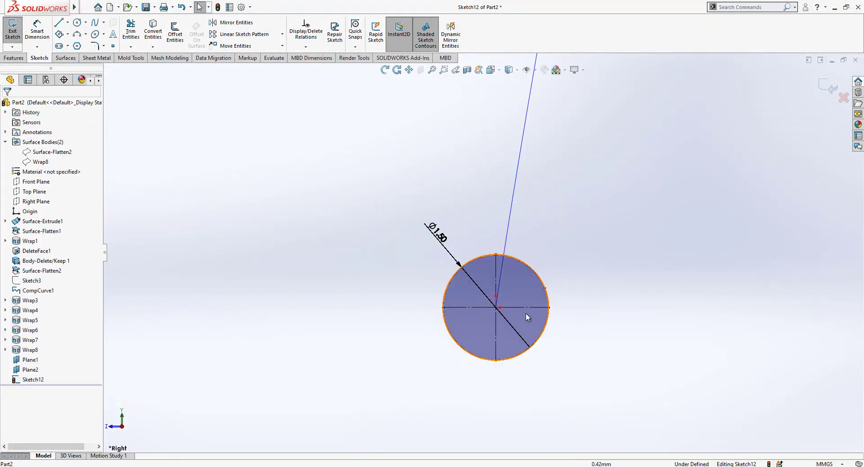
click(548, 306)
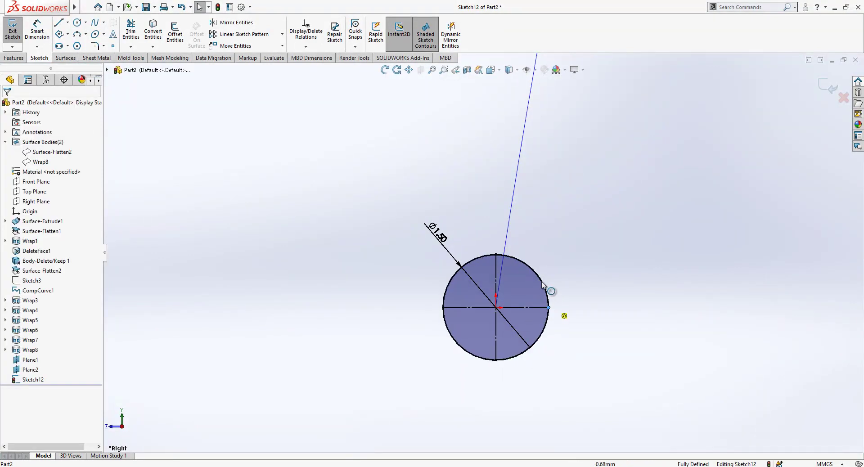
key(Escape)
click(495, 255)
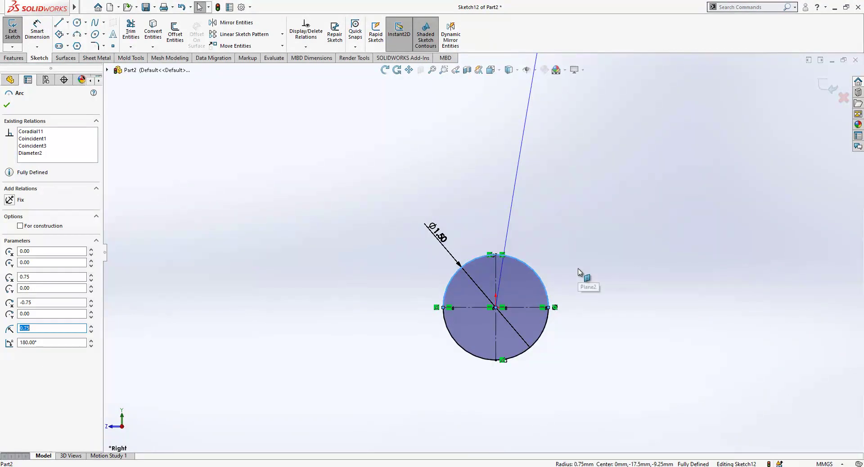
key(Escape)
click(496, 255)
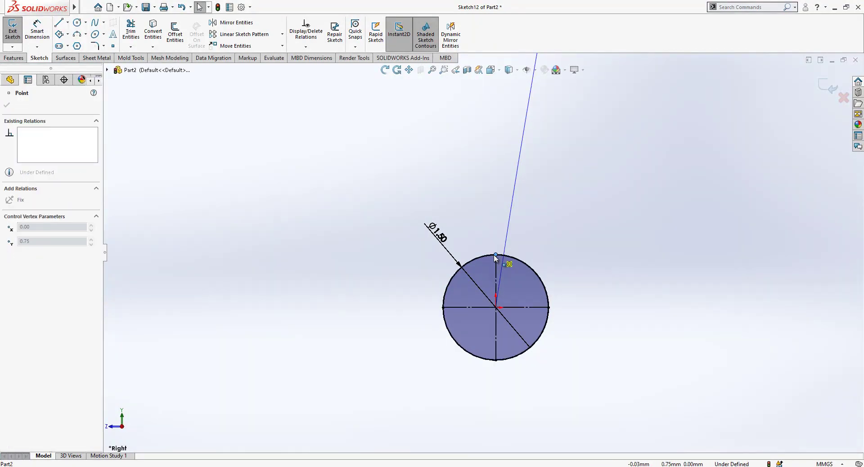
key(Escape)
click(486, 258)
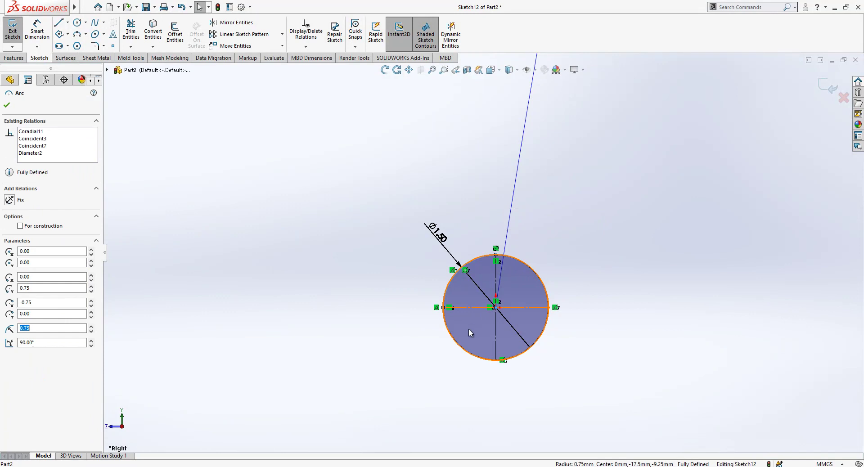
click(455, 341)
click(521, 358)
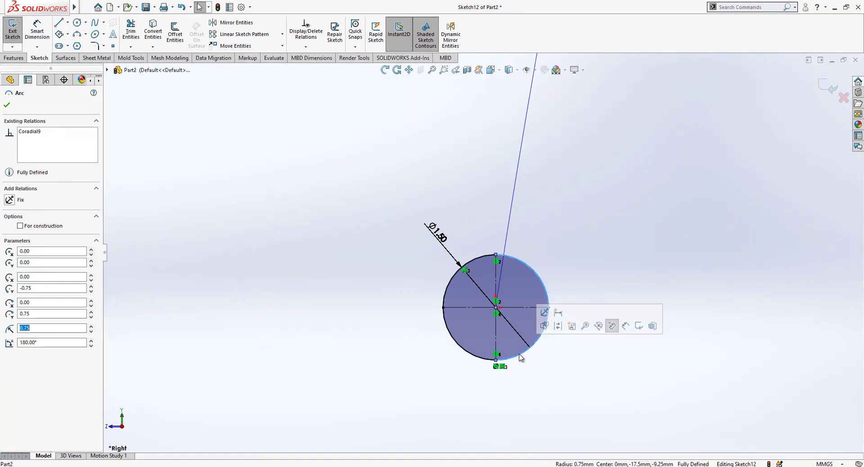
click(584, 374)
Step: Split the right half arc at its rightmost point into quarter arcs and close the sketch
click(545, 335)
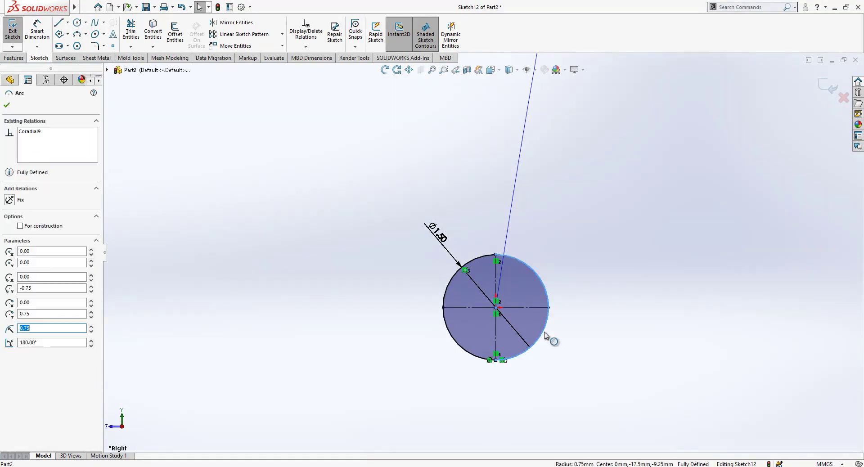
right_click(546, 335)
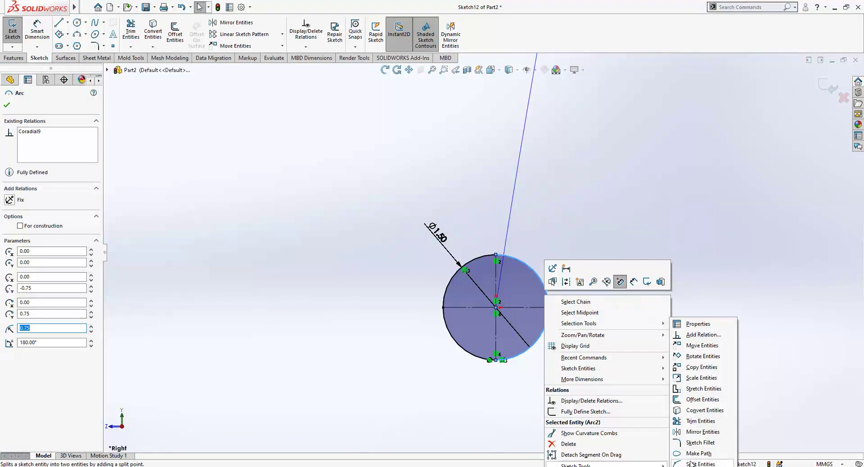
click(691, 463)
click(549, 308)
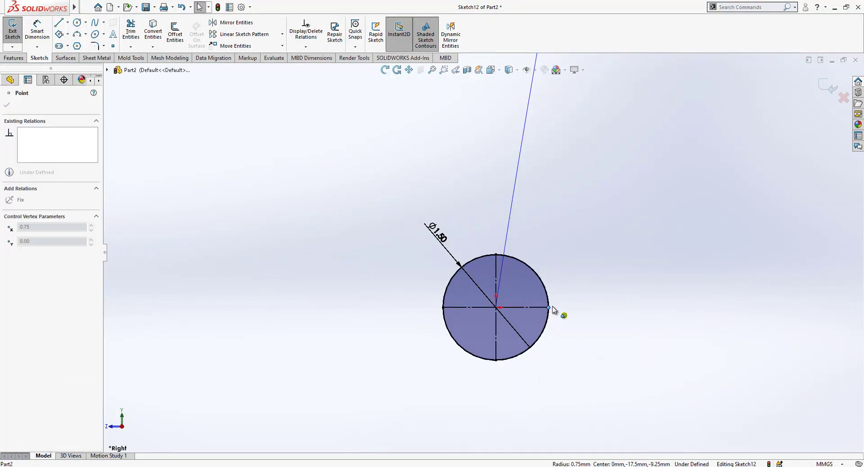
click(550, 292)
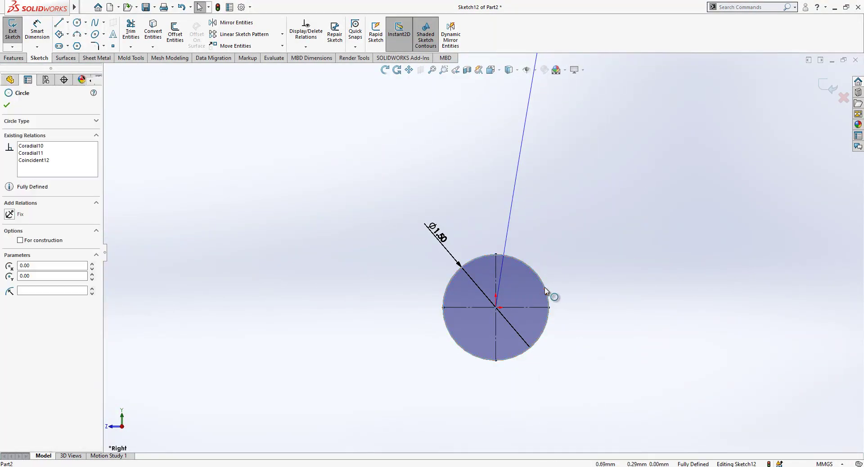
click(546, 332)
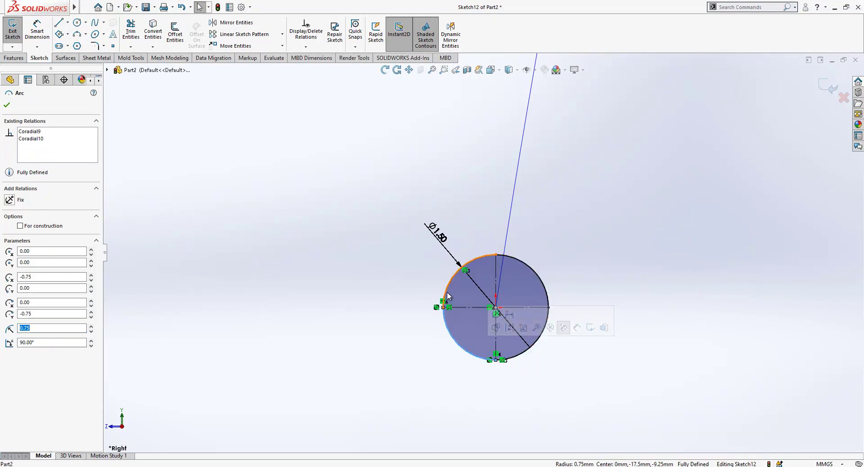
click(630, 207)
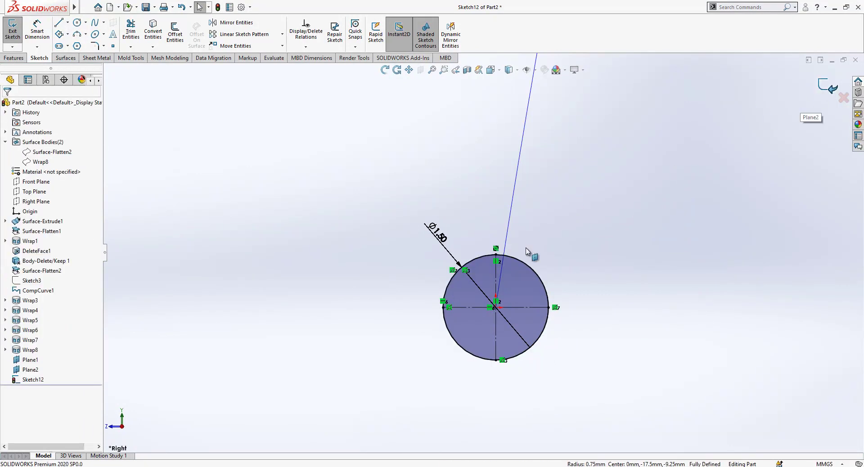
key(ctrl+b)
Step: Start a new sketch on Plane1 at the path's start and view it normal-to
click(556, 224)
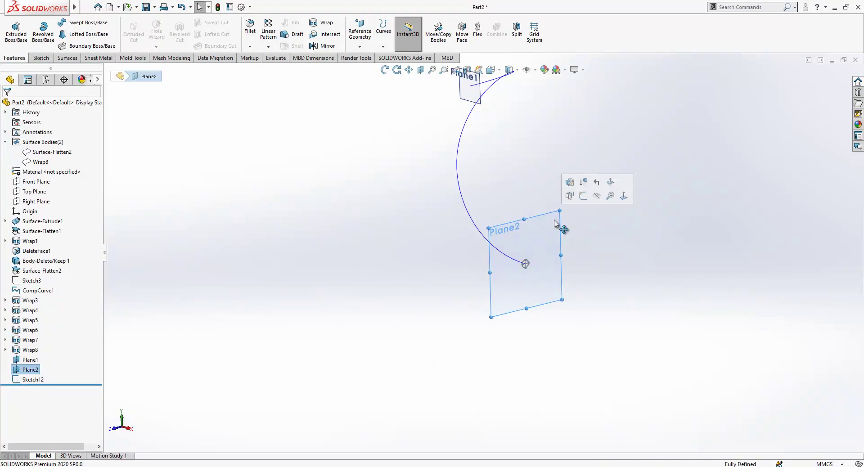
ctrl+middle_drag(519, 187, 500, 241)
click(444, 129)
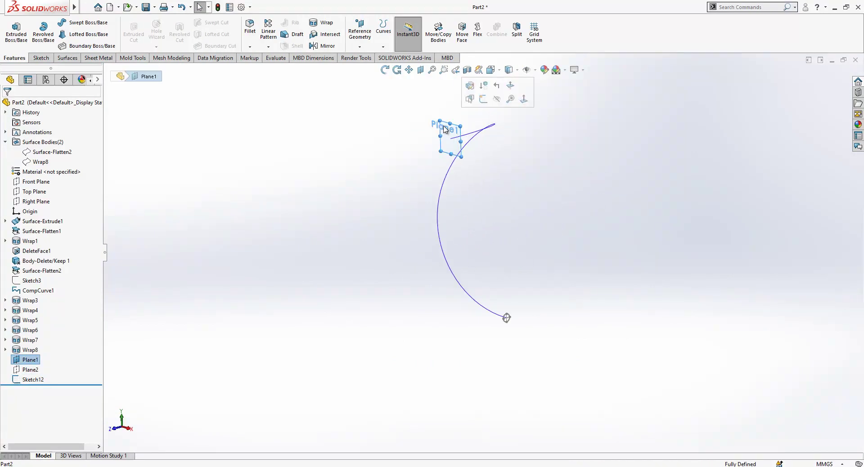
click(484, 100)
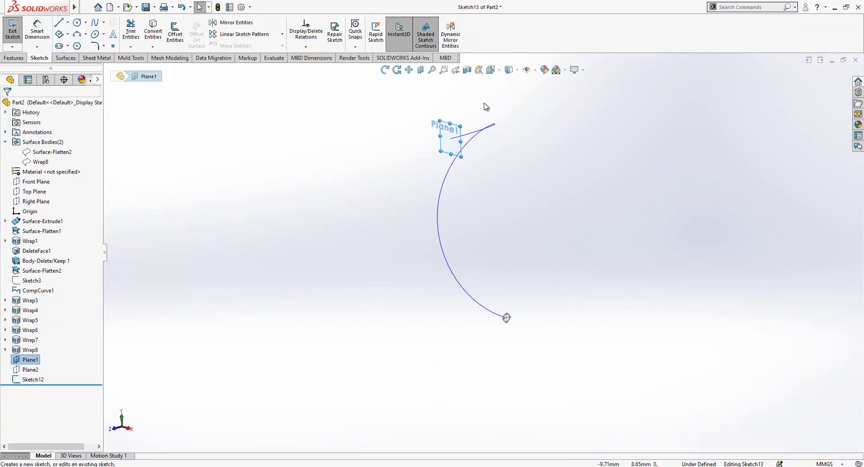
click(490, 77)
click(385, 254)
scroll(645, 92, down, 3)
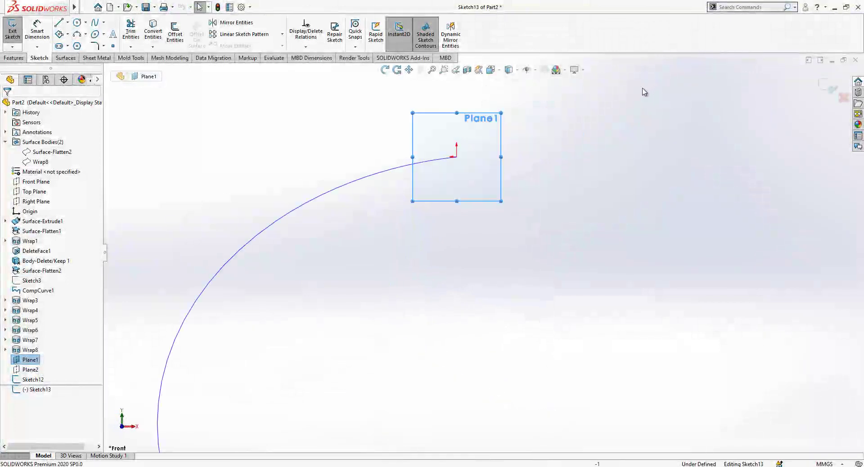
Step: Draw an ellipse centred on the end of the path
click(456, 157)
click(488, 158)
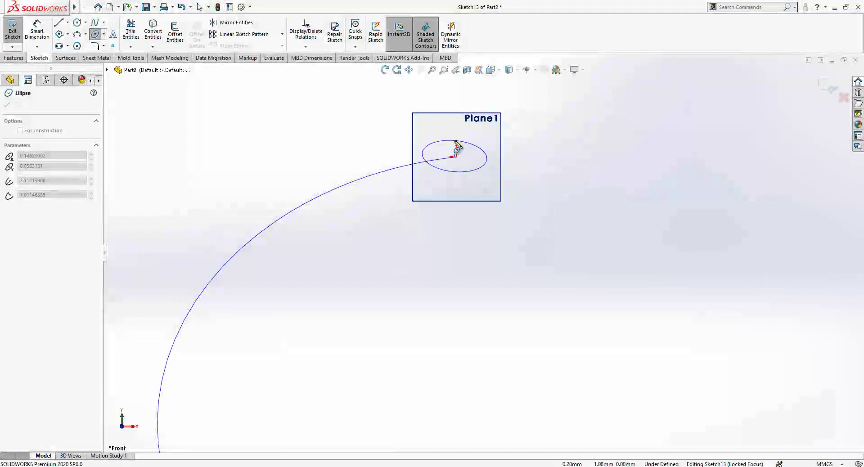
click(456, 144)
scroll(459, 139, down, 2)
key(Escape)
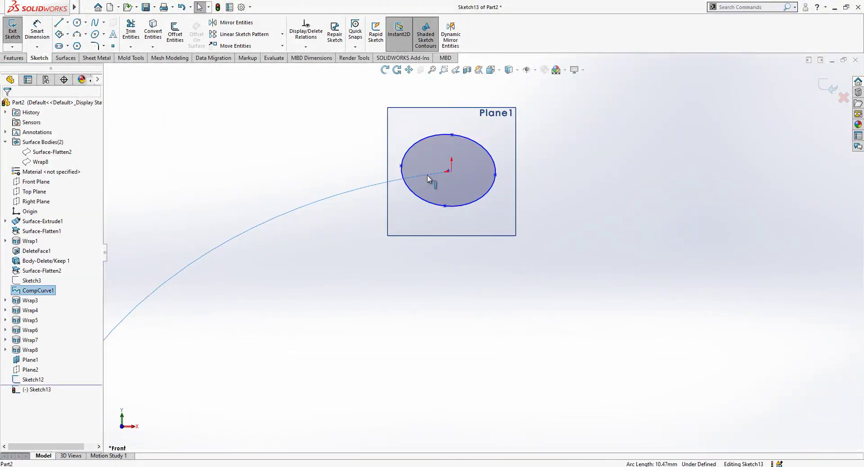
Step: Add a Pierce relation between the ellipse centre and the path curve
click(450, 171)
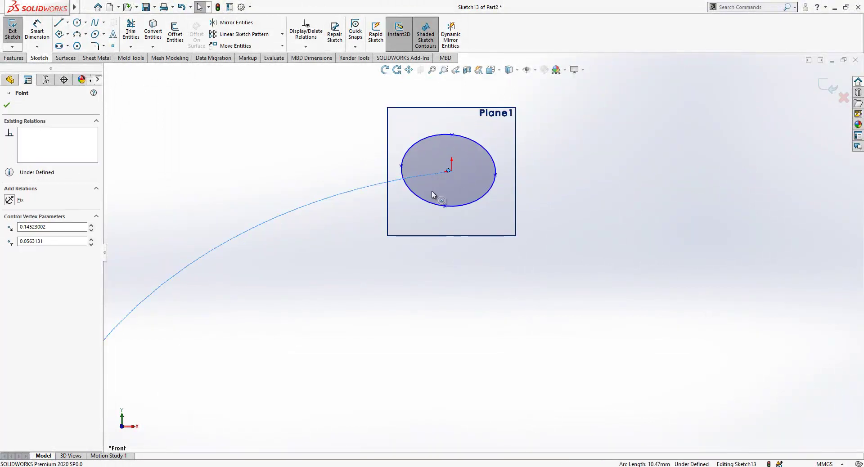
ctrl+click(207, 253)
click(23, 261)
key(Escape)
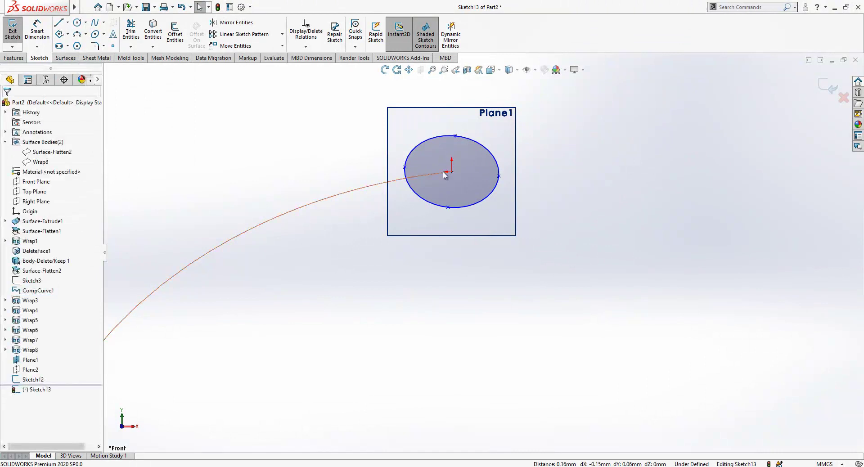
scroll(444, 173, down, 2)
Step: Align the ellipse's top and bottom points vertically and its left and right points horizontally
click(458, 174)
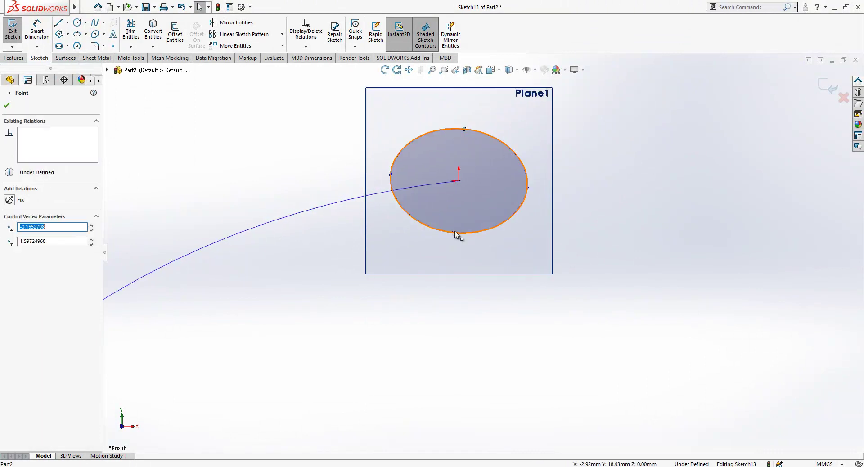
ctrl+click(454, 233)
click(33, 265)
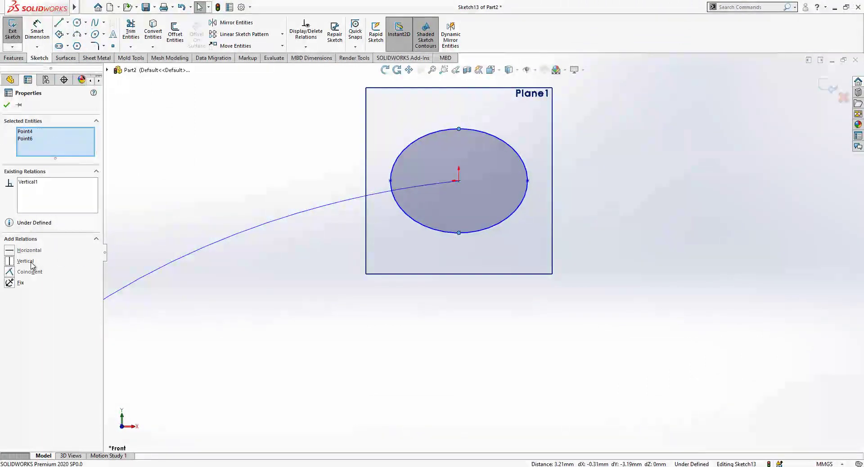
key(Escape)
click(528, 181)
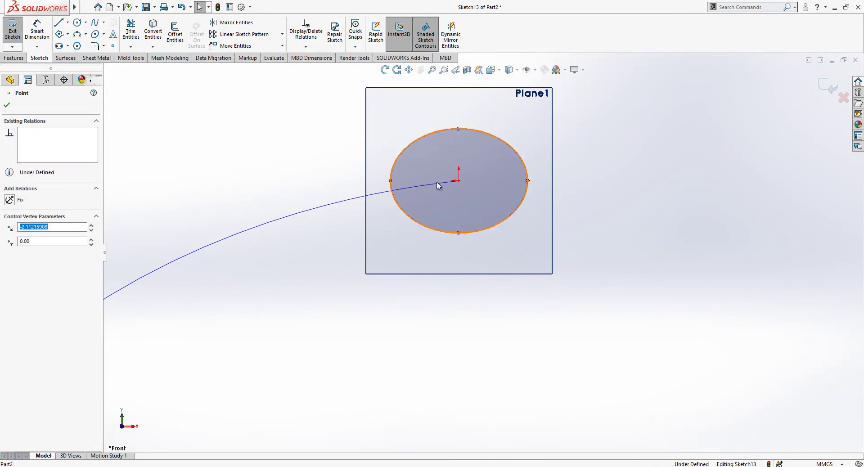
ctrl+click(391, 182)
click(29, 250)
key(Escape)
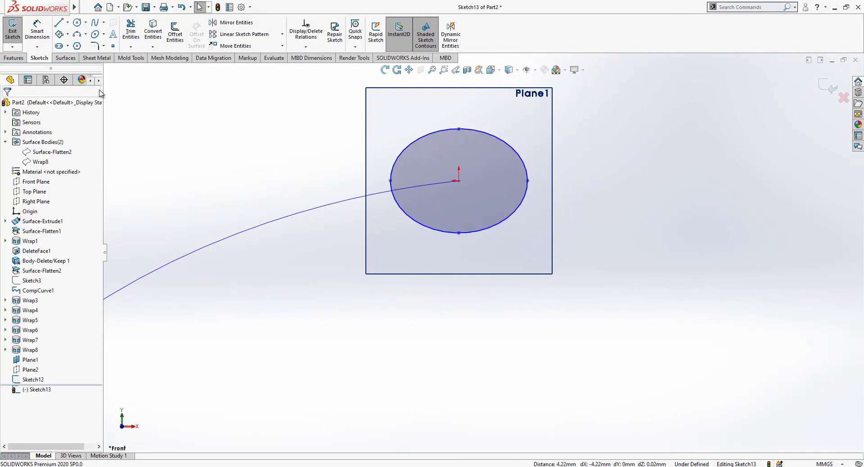
Step: Draw horizontal and vertical axis lines across the ellipse as construction geometry
click(56, 25)
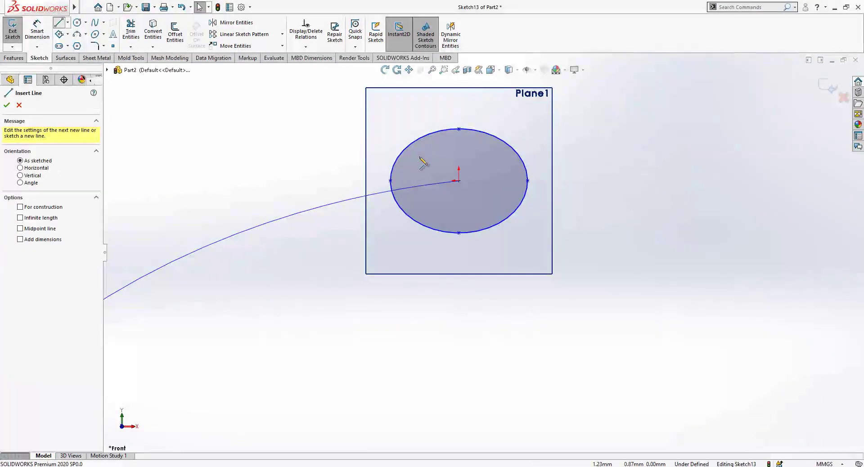
click(391, 181)
click(528, 181)
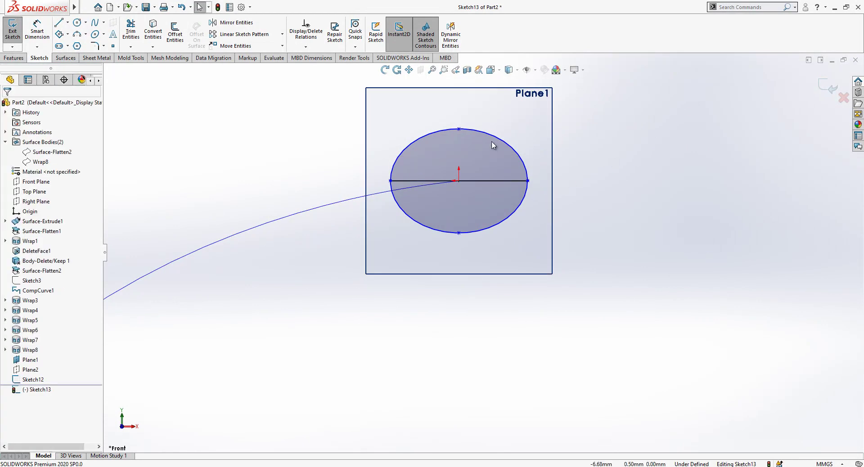
click(459, 129)
click(458, 233)
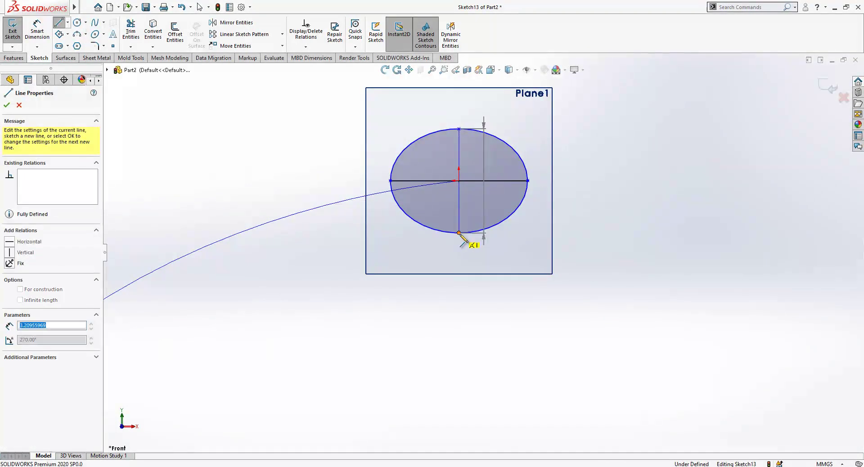
key(Escape)
click(488, 180)
click(558, 152)
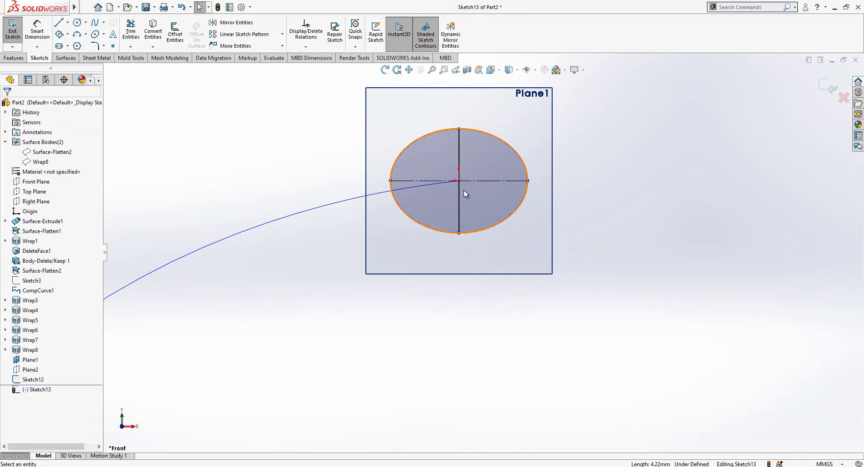
click(466, 188)
click(553, 166)
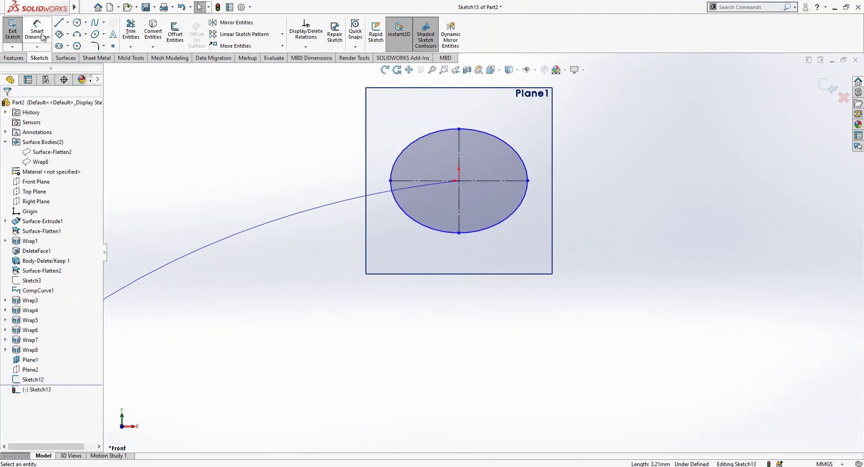
Step: Dimension the ellipse axes to 1.75 tall and 3.00 wide
click(43, 37)
click(459, 150)
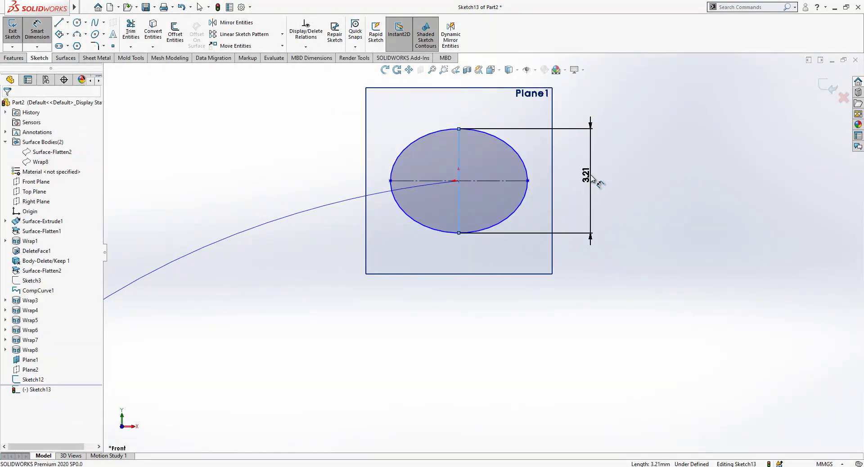
click(590, 177)
text(1.75)
key(Return)
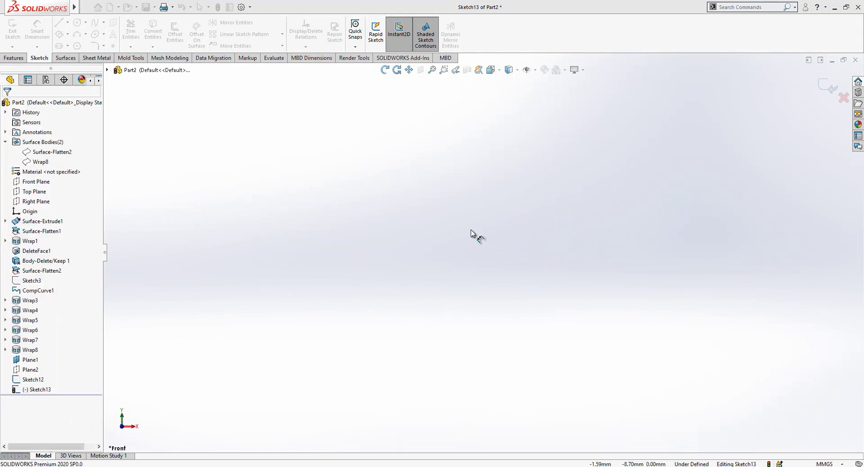
scroll(473, 234, up, 5)
scroll(476, 150, up, 5)
scroll(459, 189, up, 1)
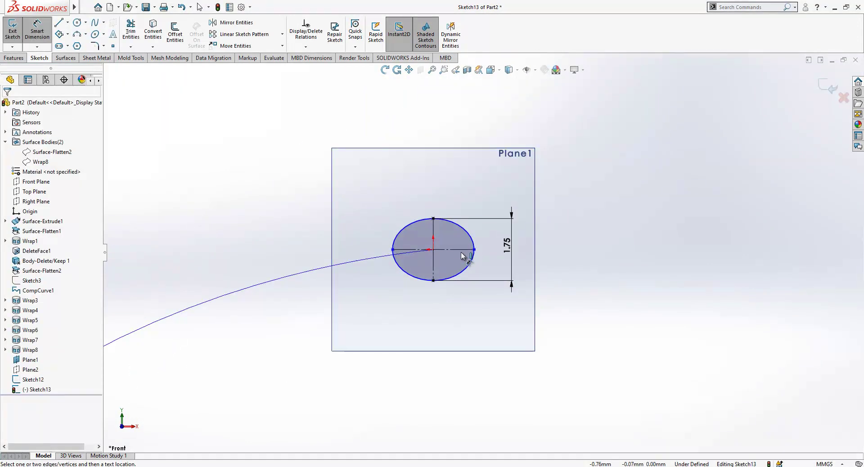
click(461, 249)
click(471, 216)
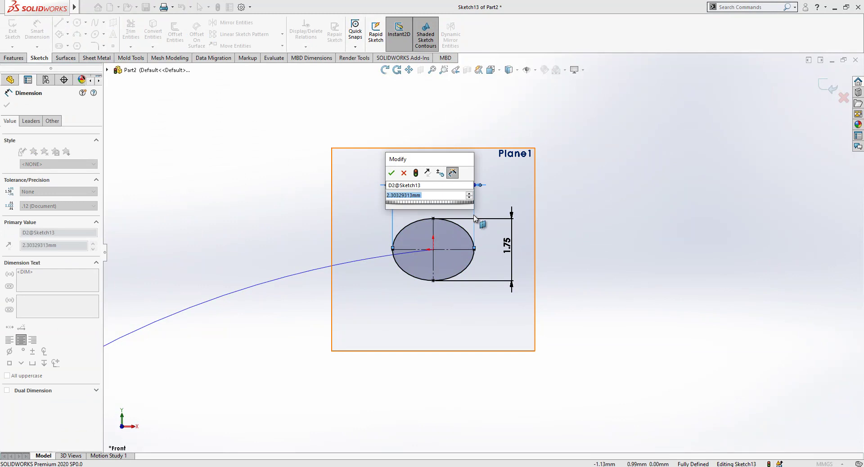
text(3)
key(Return)
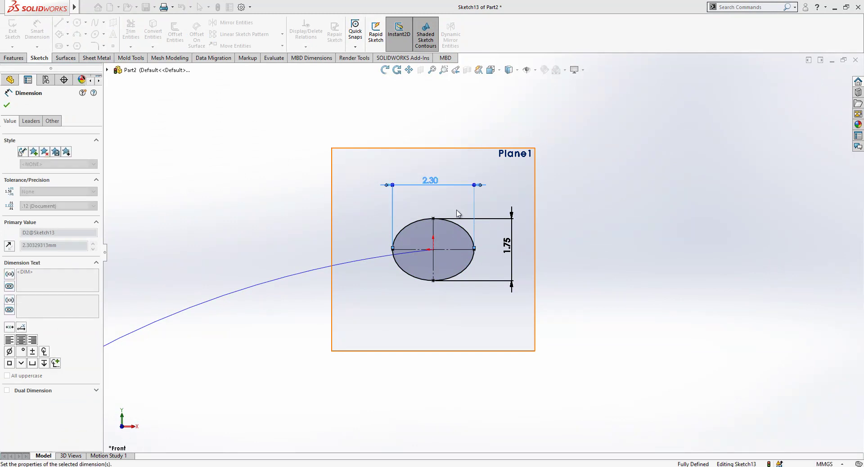
key(Escape)
Step: Close Sketch13 and hide Plane1
click(828, 86)
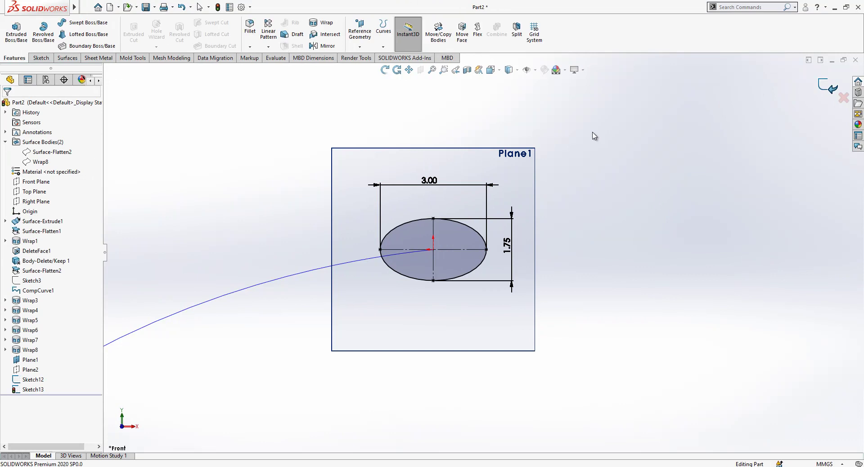
scroll(565, 225, up, 5)
drag(566, 274, 546, 297)
key(Escape)
middle_drag(546, 297, 485, 300)
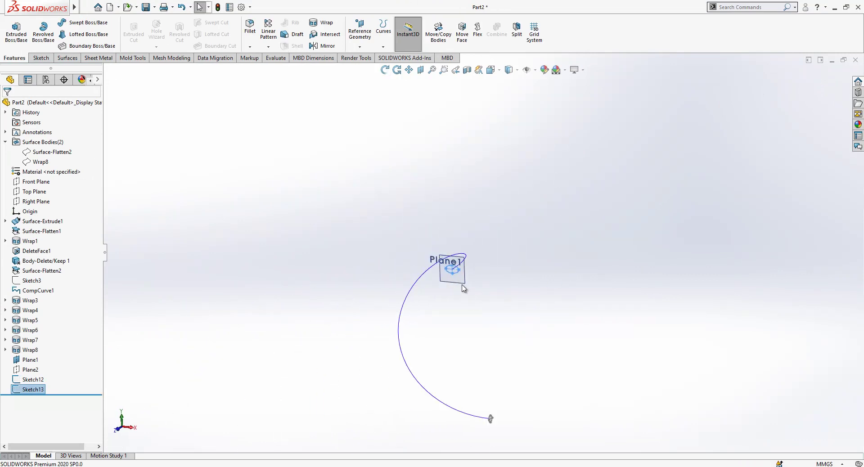
click(464, 285)
click(513, 258)
Step: Add the far-end ellipse as the second loft profile
scroll(513, 404, down, 3)
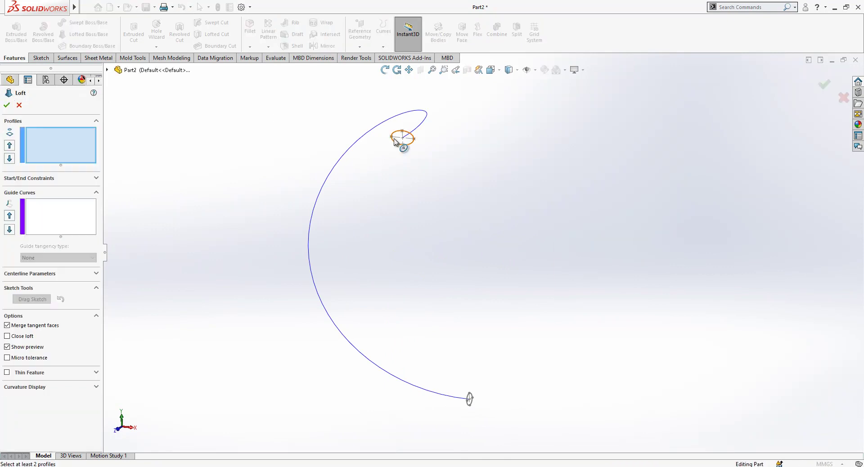
scroll(495, 414, down, 3)
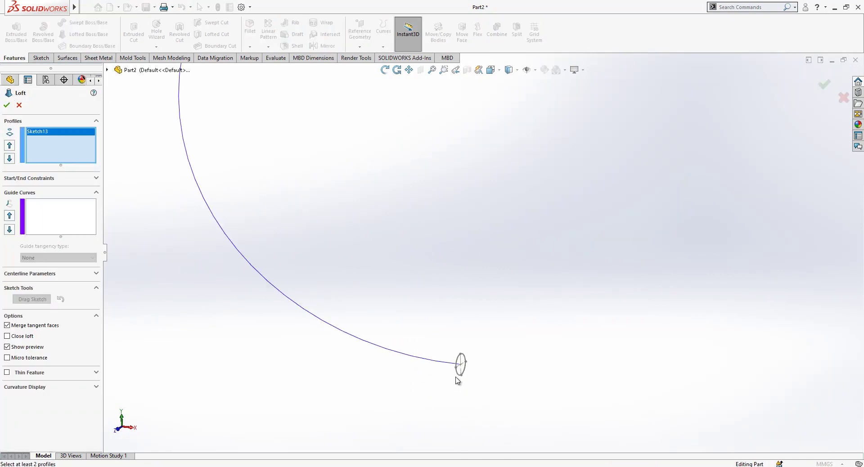
click(459, 362)
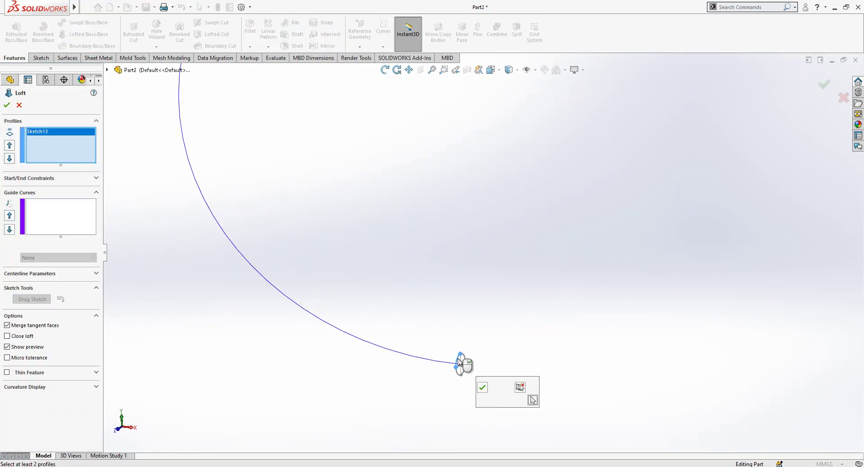
click(480, 388)
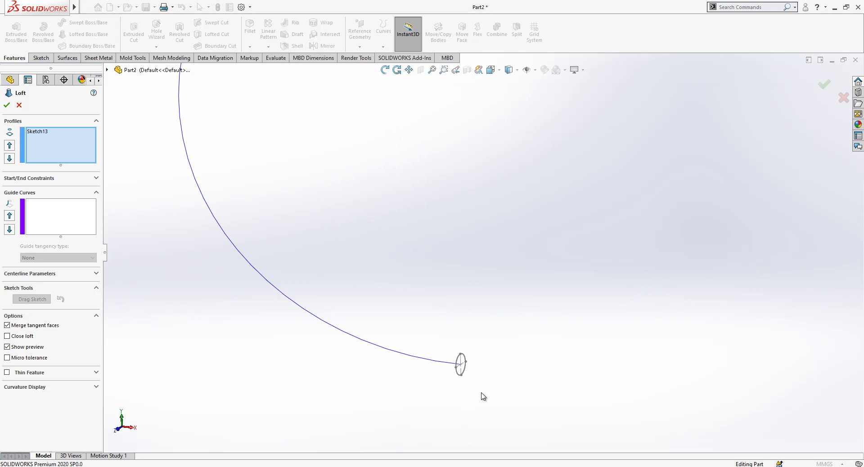
click(457, 376)
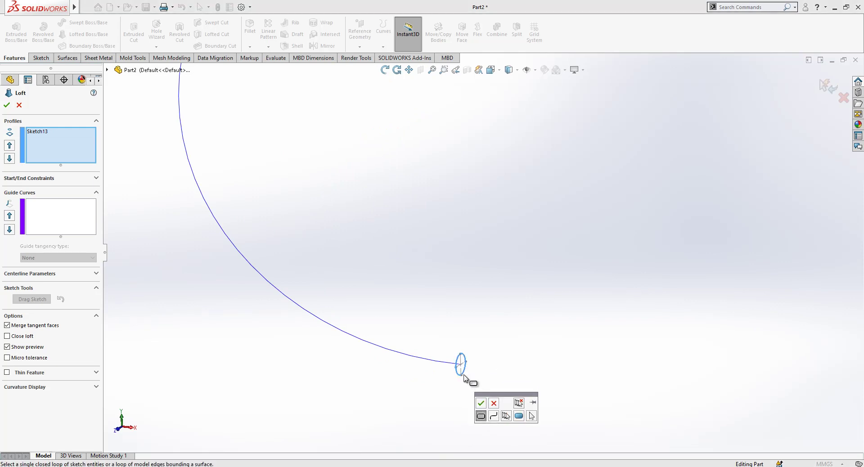
click(481, 403)
mouse_move(485, 406)
middle_down()
mouse_move(469, 376)
mouse_move(500, 324)
mouse_move(504, 263)
middle_up()
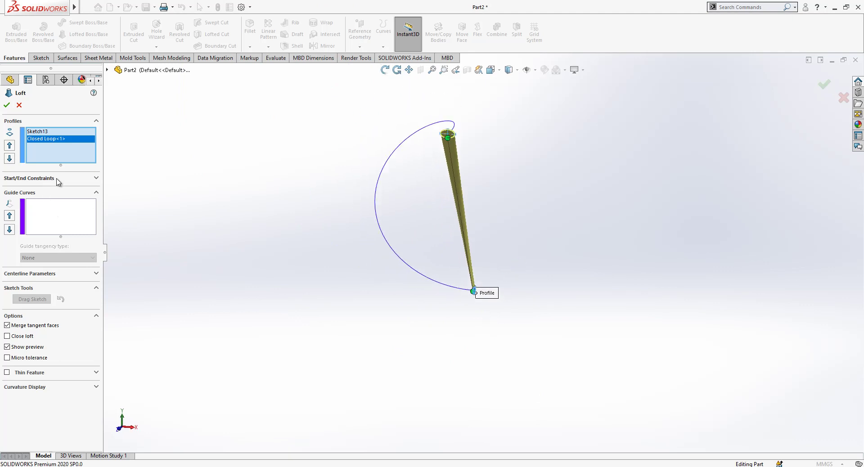
Step: Set CompCurve1 as the loft centerline
click(45, 274)
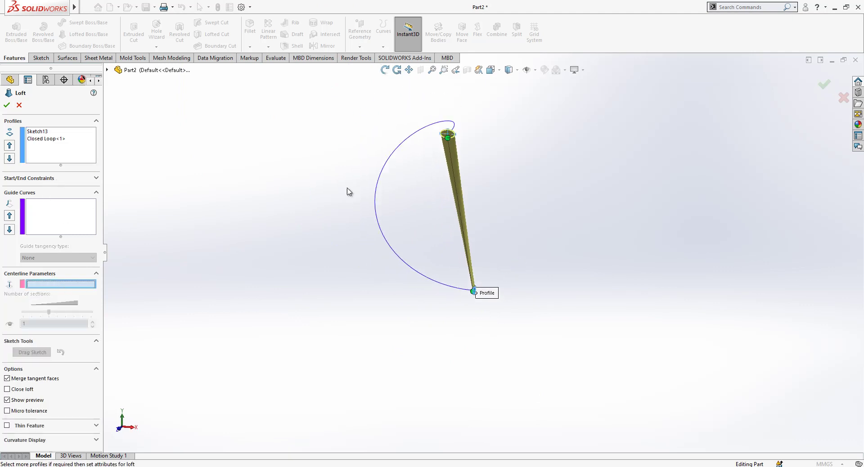
click(377, 179)
scroll(411, 184, down, 2)
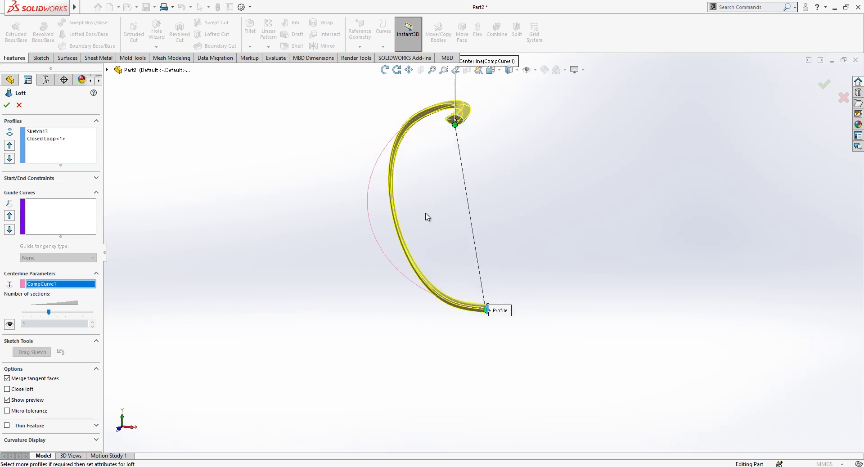
scroll(427, 216, down, 1)
Step: Set both loft start and end constraints to Normal To Profile
click(67, 179)
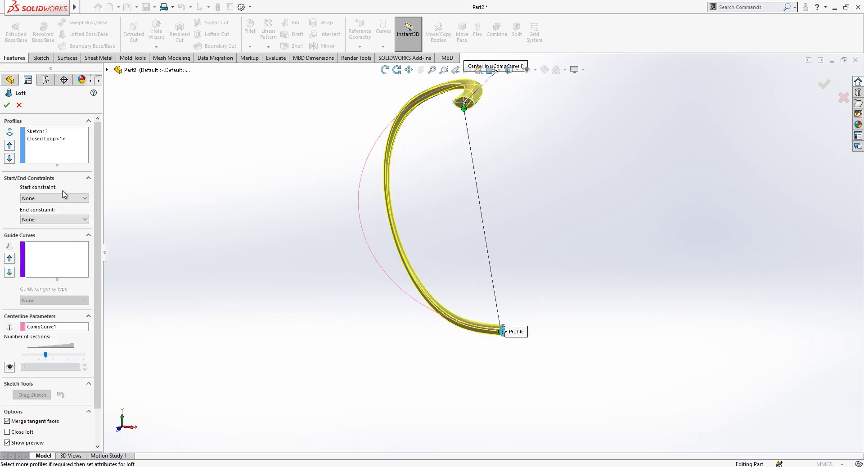
click(64, 198)
click(65, 219)
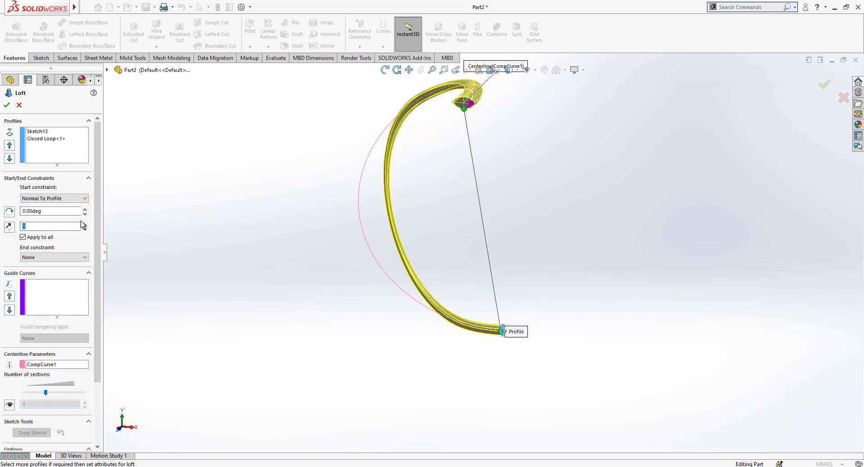
click(74, 257)
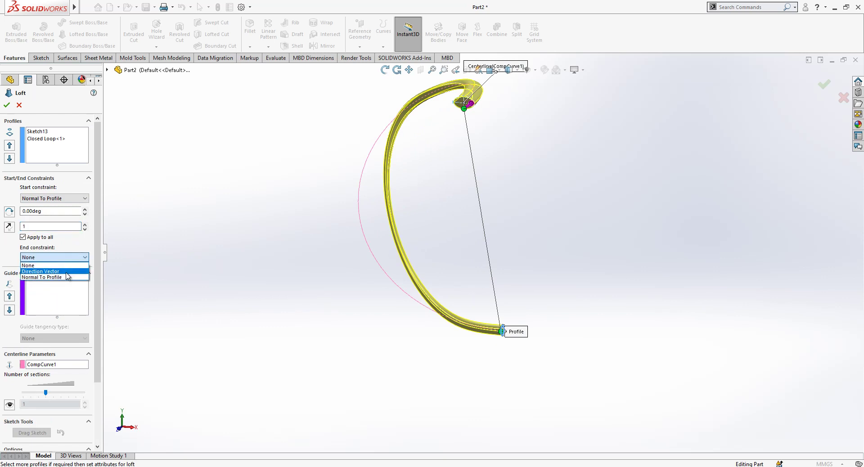
mouse_move(457, 253)
middle_down()
mouse_move(397, 245)
mouse_move(497, 312)
mouse_move(452, 335)
middle_up()
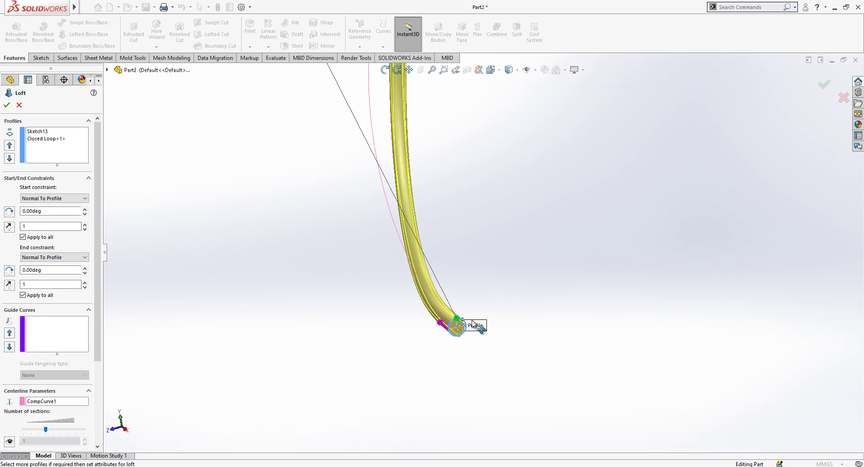
scroll(472, 323, up, 2)
scroll(393, 102, down, 4)
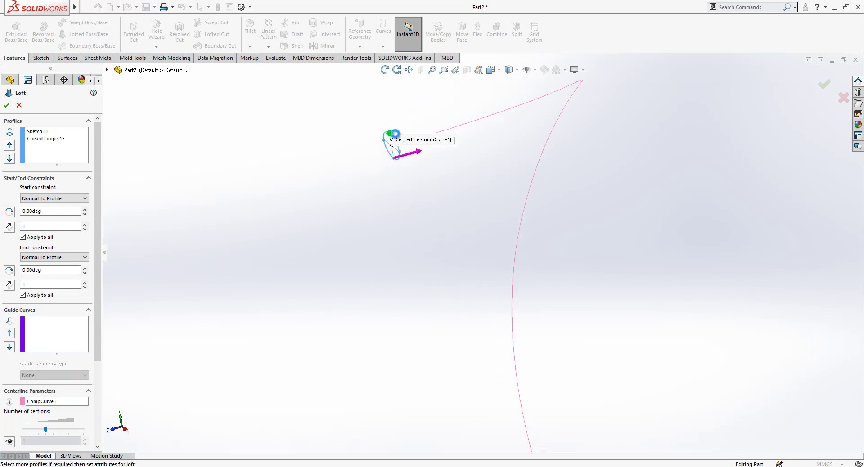
mouse_move(392, 143)
middle_down()
mouse_move(471, 183)
mouse_move(508, 251)
mouse_move(517, 229)
mouse_move(453, 163)
mouse_move(454, 187)
mouse_move(513, 253)
mouse_move(627, 194)
mouse_move(652, 152)
mouse_move(594, 245)
mouse_move(519, 286)
mouse_move(515, 339)
mouse_move(492, 369)
mouse_move(529, 290)
mouse_move(514, 274)
mouse_move(310, 349)
mouse_move(303, 328)
mouse_move(395, 256)
mouse_move(409, 135)
mouse_move(420, 119)
mouse_move(448, 117)
mouse_move(368, 265)
mouse_move(302, 333)
middle_up()
middle_drag(284, 304, 321, 286)
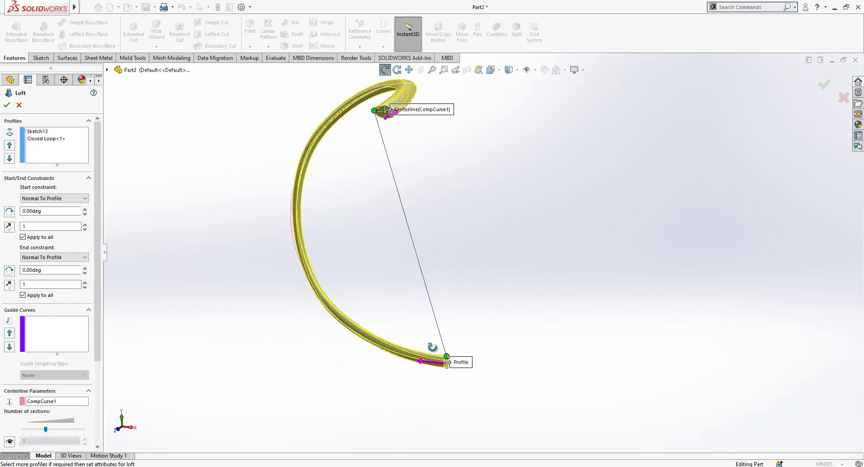
Step: Clear the loft profiles and reselect Sketch13 as the first profile
right_click(72, 148)
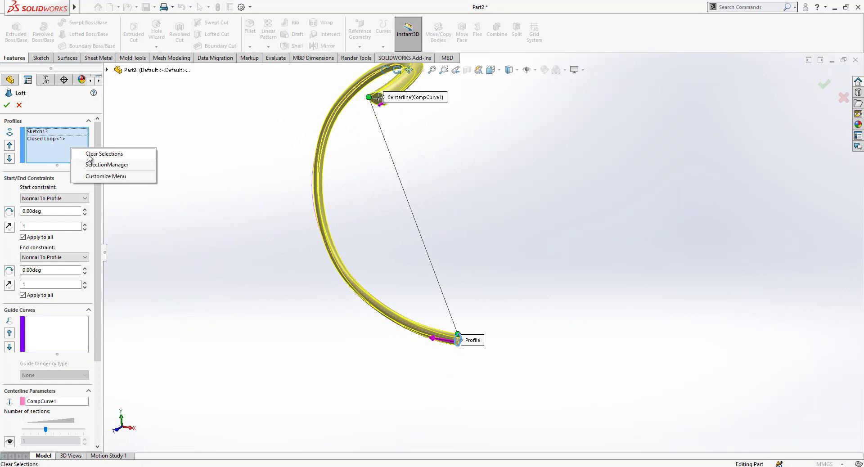
click(92, 155)
scroll(342, 117, up, 3)
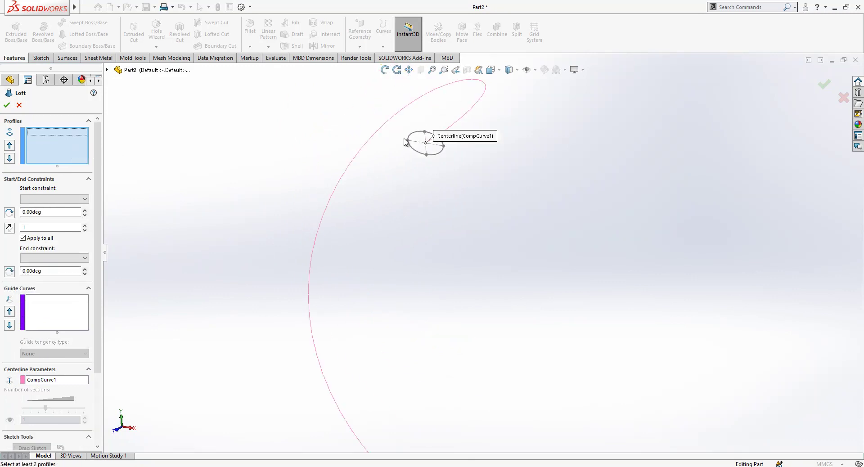
click(417, 137)
scroll(430, 159, down, 3)
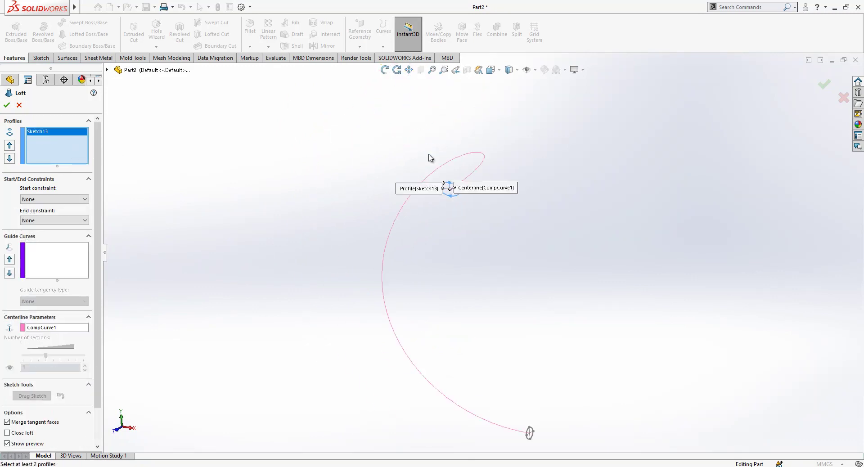
scroll(529, 431, up, 2)
scroll(536, 440, up, 2)
Step: Add the far-end ellipse as the second profile and inspect the loft preview
right_click(500, 371)
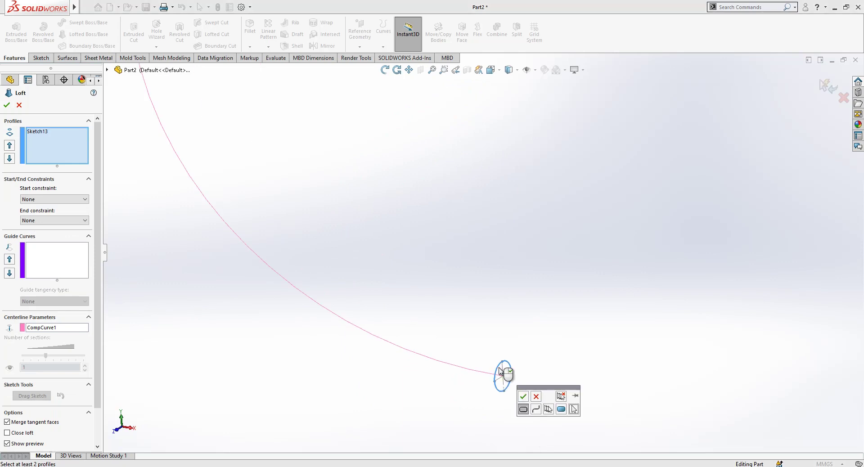
click(521, 395)
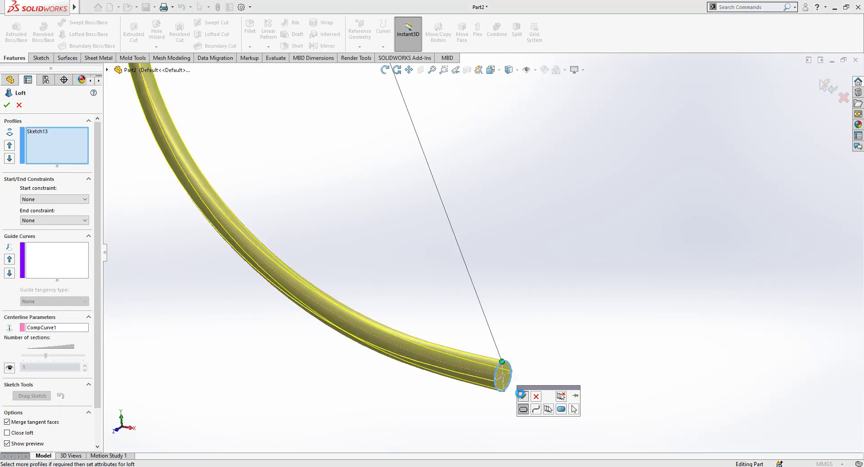
mouse_move(517, 389)
middle_down()
mouse_move(434, 351)
mouse_move(449, 308)
mouse_move(519, 253)
mouse_move(398, 300)
middle_up()
scroll(490, 270, down, 3)
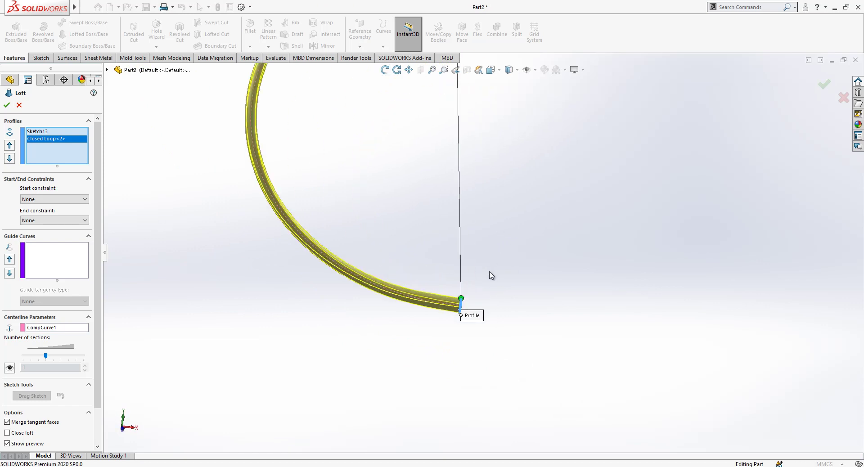
mouse_move(491, 273)
middle_down()
mouse_move(436, 264)
mouse_move(461, 295)
mouse_move(474, 290)
middle_up()
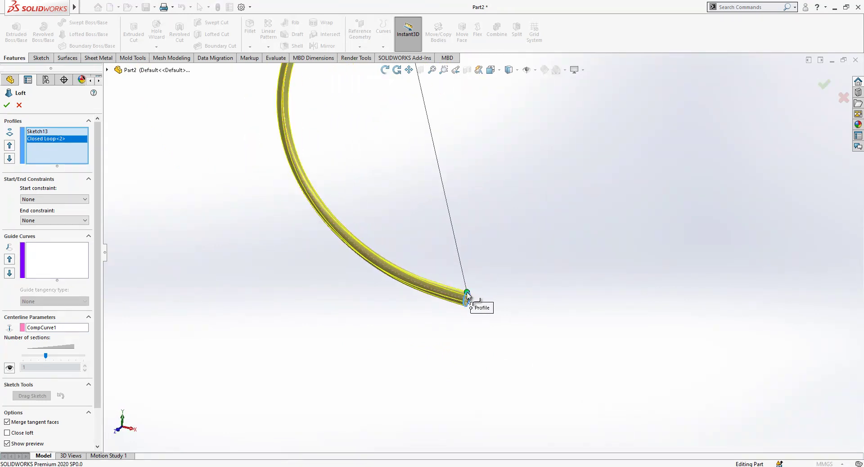
mouse_move(444, 320)
middle_down()
mouse_move(530, 199)
mouse_move(544, 195)
mouse_move(513, 204)
mouse_move(513, 168)
mouse_move(547, 150)
mouse_move(500, 215)
mouse_move(447, 205)
mouse_move(501, 189)
mouse_move(446, 361)
middle_up()
scroll(475, 168, down, 2)
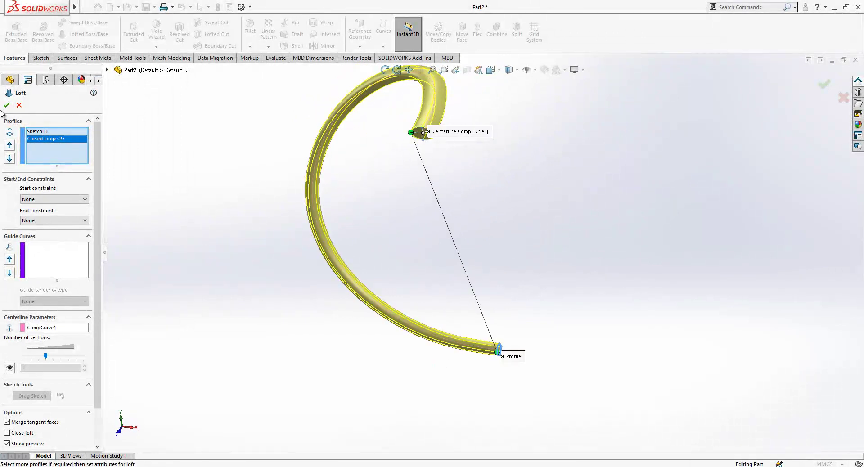
Step: Accept Loft1 and select the Right Plane at the band's end
key(Return)
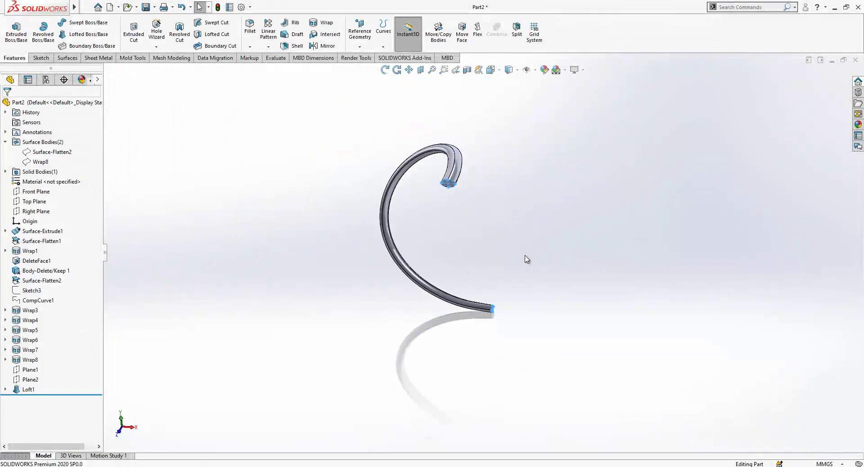
mouse_move(498, 275)
middle_down()
mouse_move(486, 230)
mouse_move(505, 166)
mouse_move(507, 193)
mouse_move(474, 268)
mouse_move(475, 241)
mouse_move(239, 239)
middle_up()
click(23, 196)
click(42, 161)
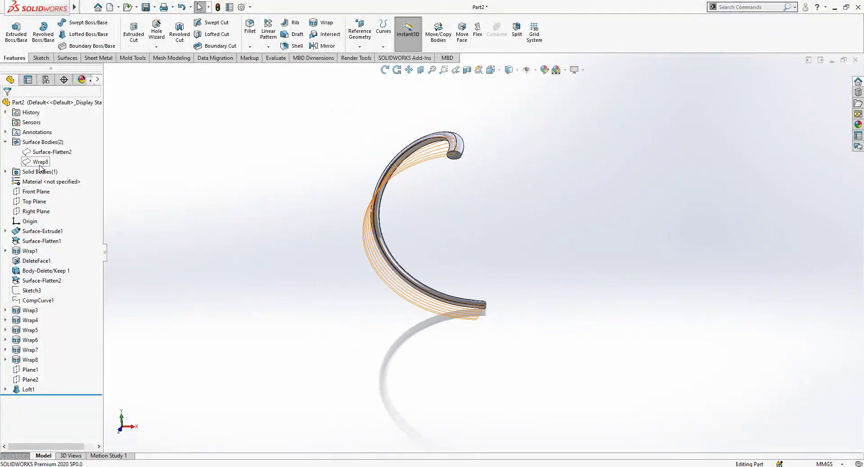
click(166, 219)
mouse_move(457, 247)
middle_down()
mouse_move(443, 243)
mouse_move(442, 259)
mouse_move(197, 228)
middle_up()
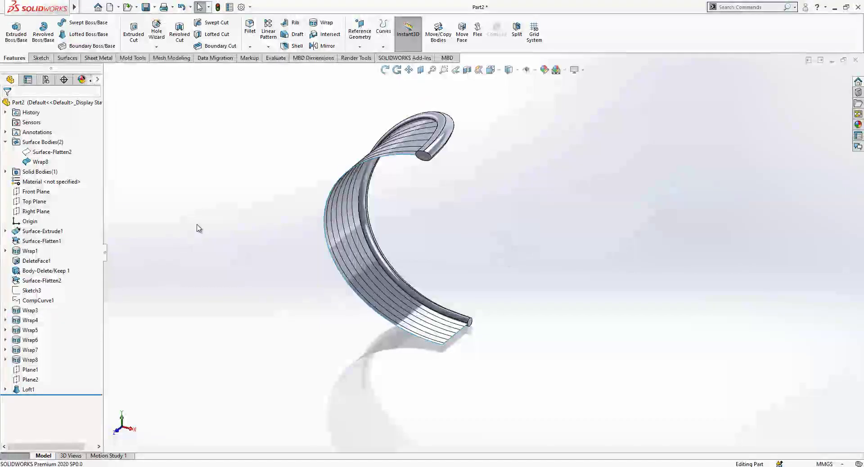
click(34, 211)
Step: Sketch a 1 mm diameter circle at the band's outer corner on the Right Plane
click(43, 195)
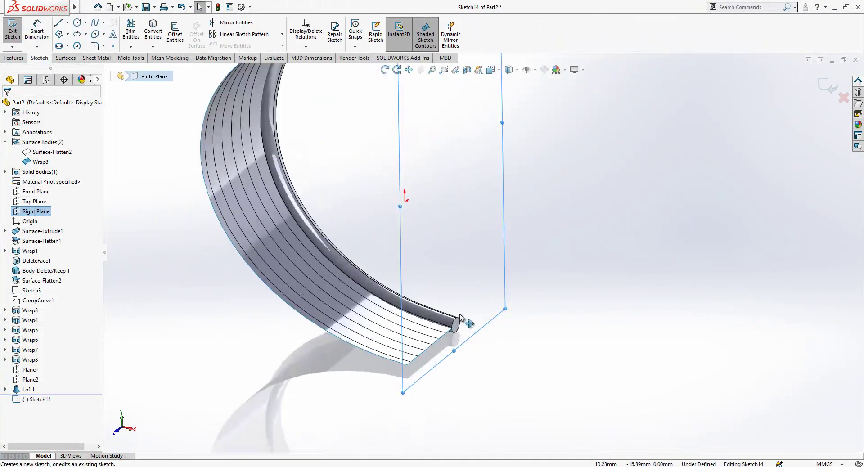
click(81, 25)
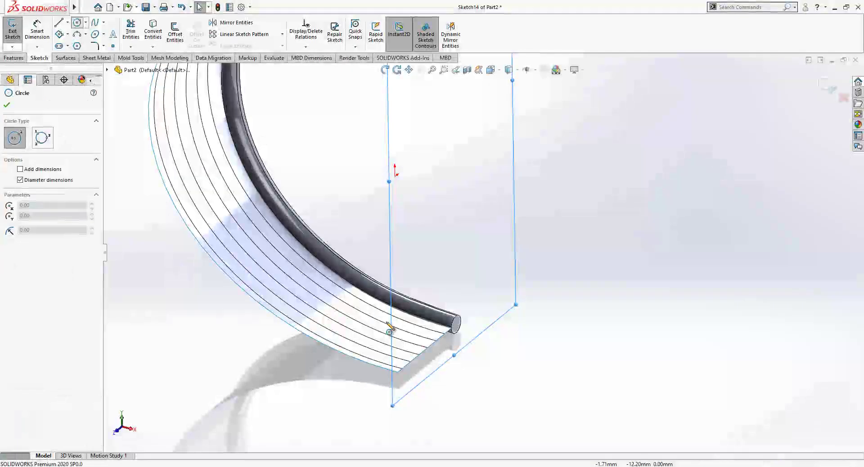
scroll(423, 360, down, 4)
click(434, 356)
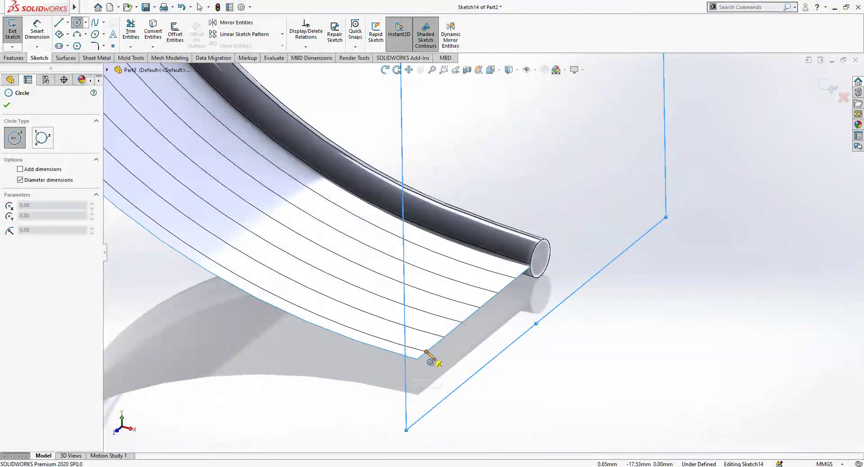
click(440, 371)
right_drag(458, 360, 457, 338)
click(441, 353)
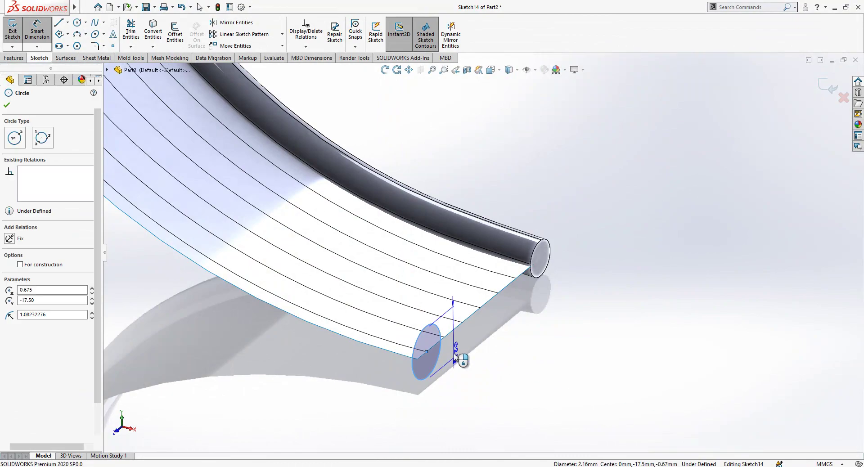
click(454, 357)
text(1)
key(Return)
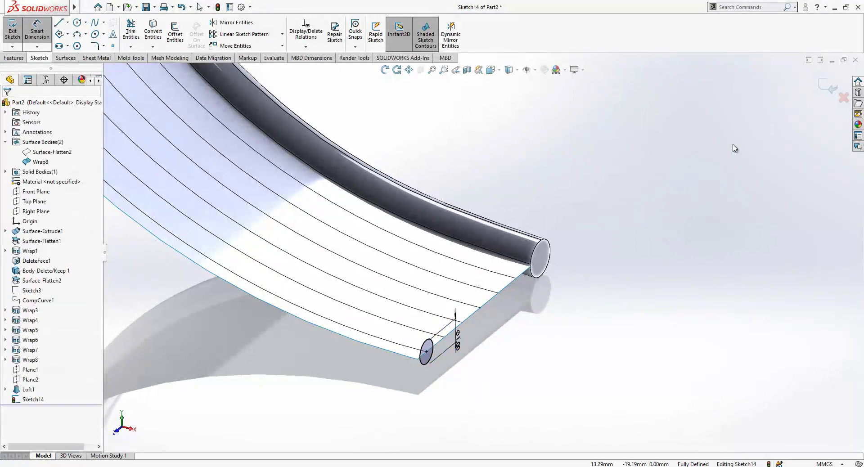
click(12, 27)
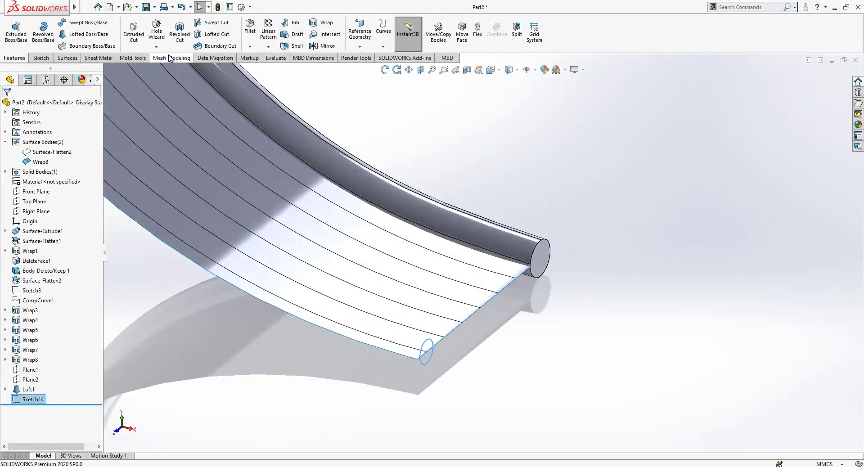
Step: Sweep the 1 mm circle along the band's outer edge as the first wire
click(85, 23)
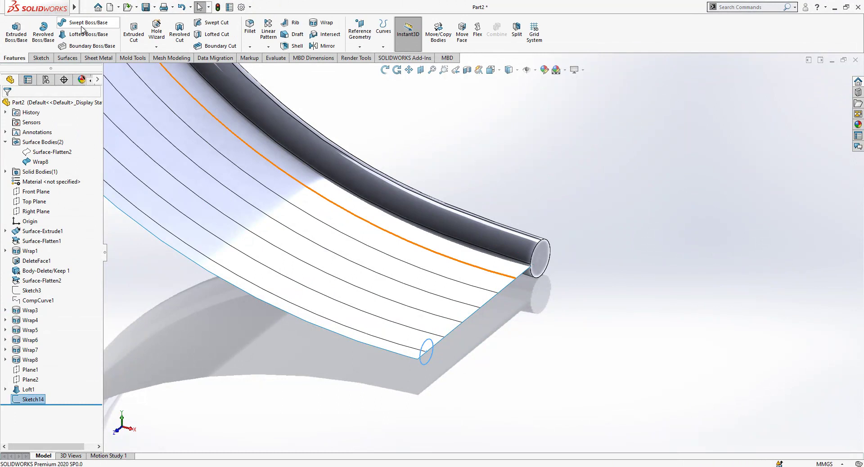
click(403, 346)
middle_drag(403, 345, 427, 368)
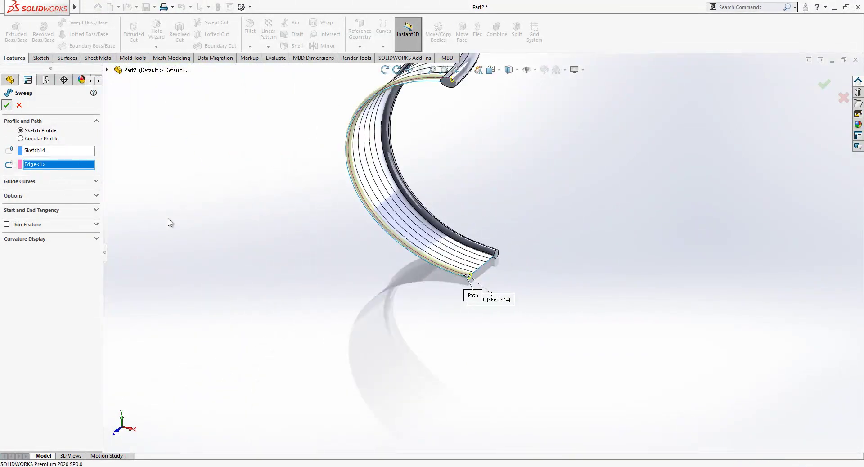
key(Return)
scroll(495, 254, down, 5)
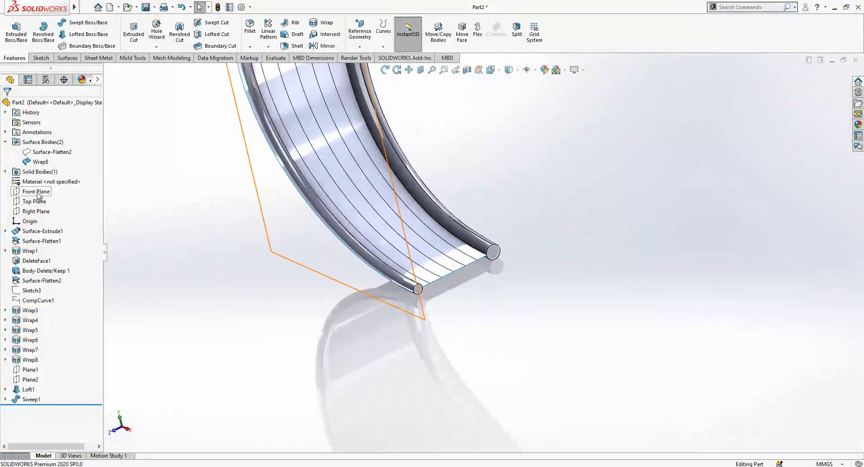
Step: Sketch a second 1 mm circle on the Right Plane and sweep it along the next band line
click(36, 211)
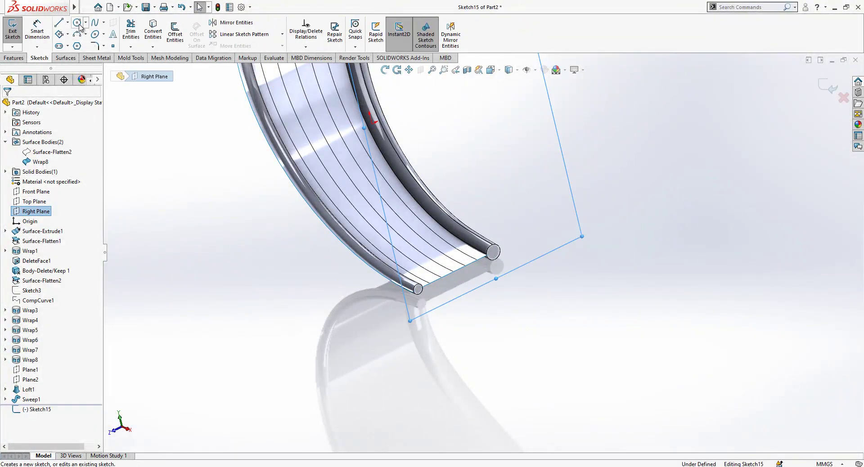
click(79, 25)
scroll(424, 286, down, 3)
drag(418, 279, 428, 282)
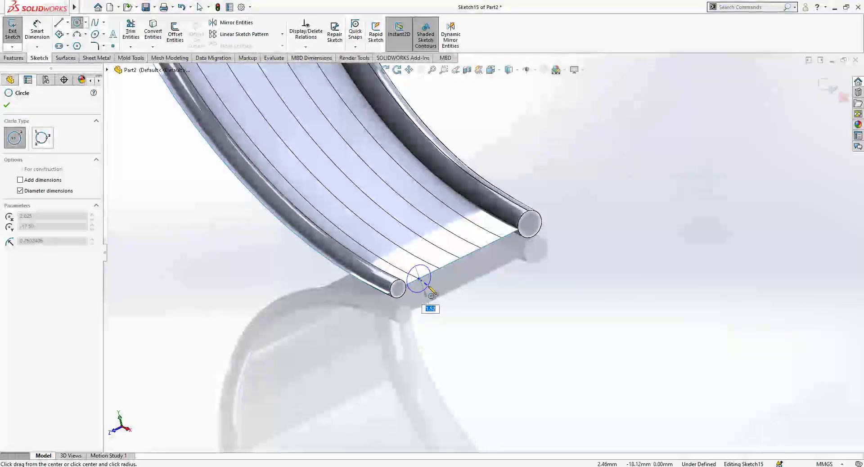
key(Escape)
right_drag(443, 317, 436, 260)
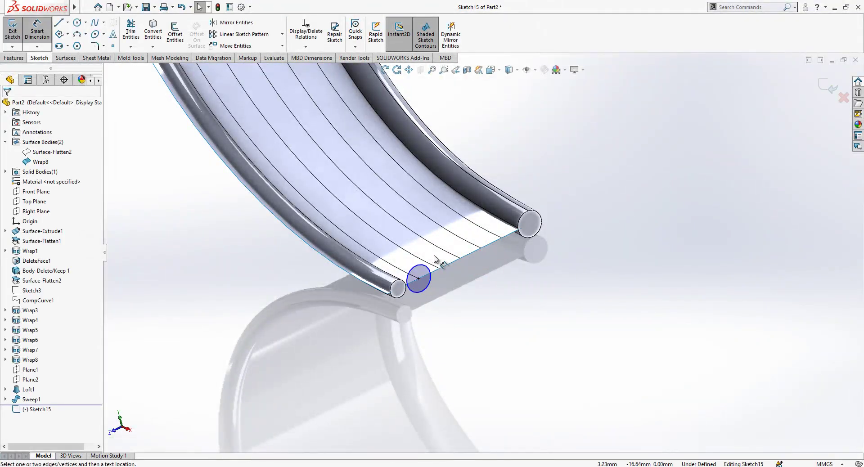
click(429, 291)
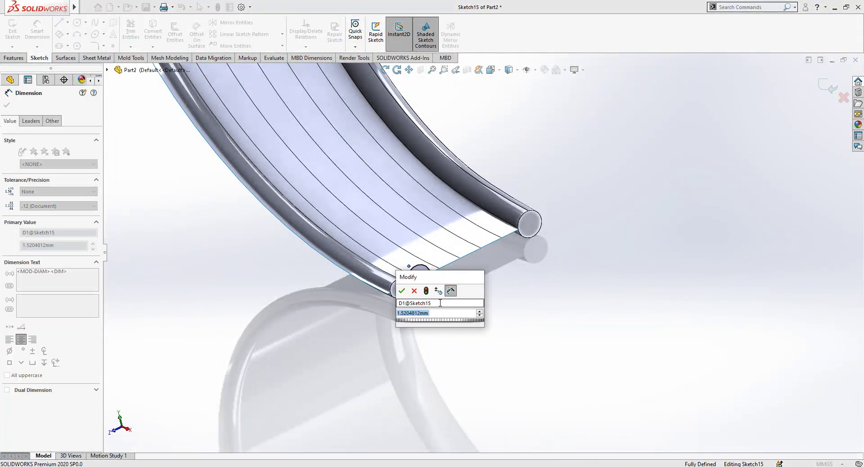
key(Return)
key(Escape)
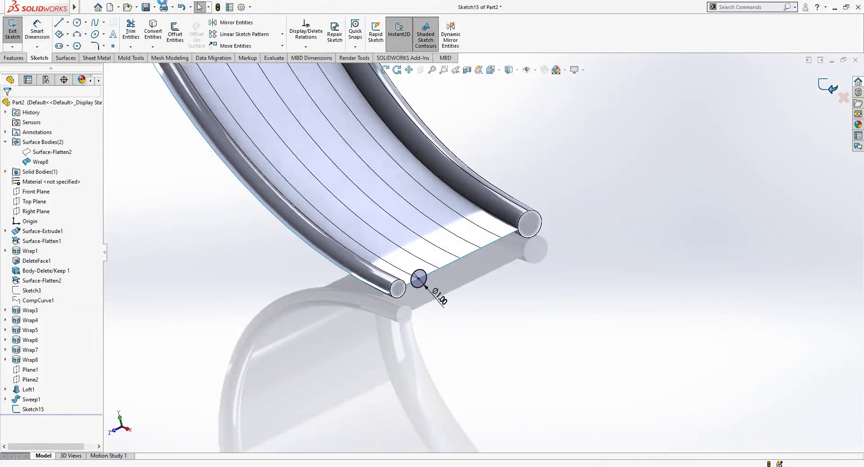
click(13, 31)
click(85, 22)
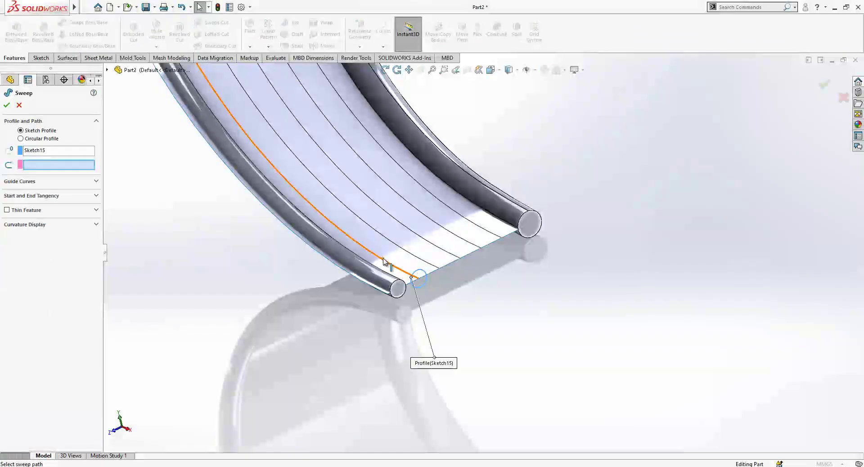
click(387, 265)
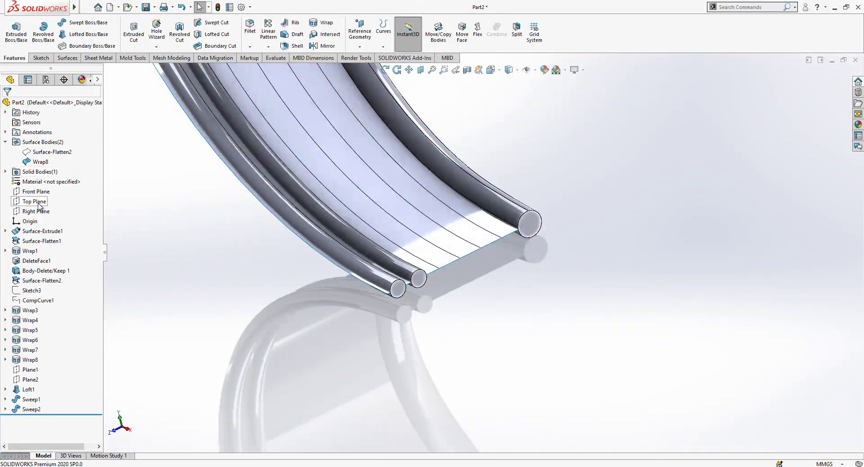
Step: Begin another Right Plane sketch with a circle at the next band line end
click(39, 216)
click(52, 202)
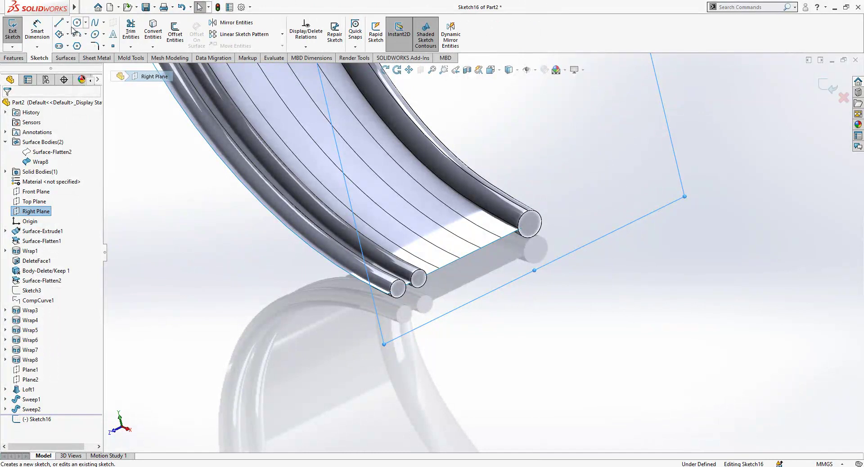
scroll(434, 270, down, 3)
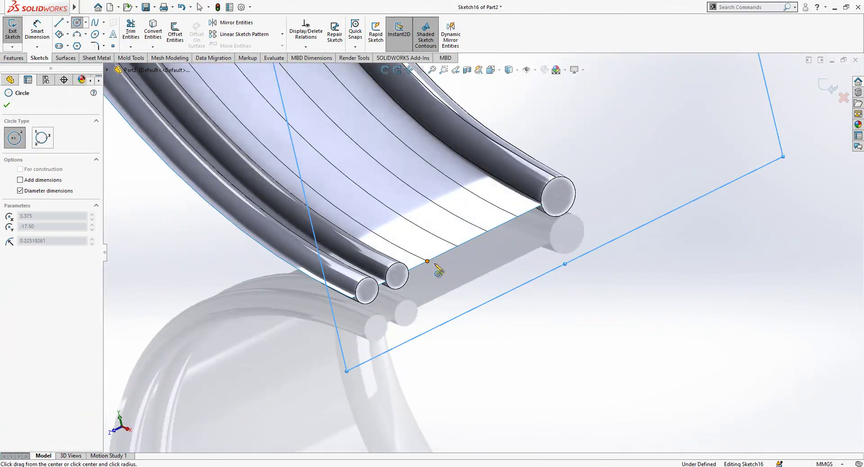
drag(427, 261, 446, 272)
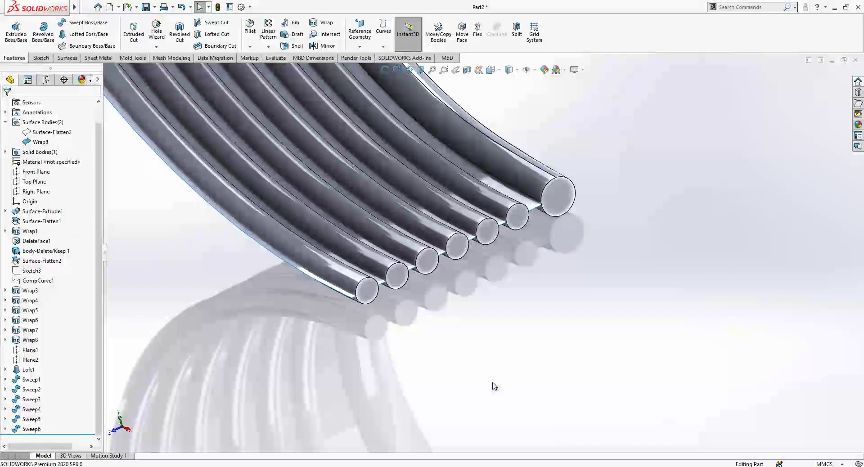
scroll(457, 329, up, 5)
mouse_move(509, 318)
middle_down()
mouse_move(536, 272)
mouse_move(575, 309)
mouse_move(460, 113)
mouse_move(387, 103)
middle_up()
click(385, 100)
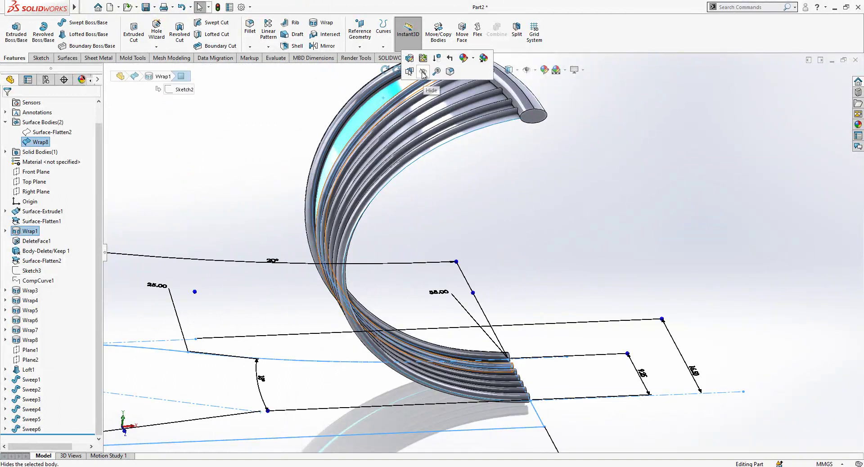
click(588, 177)
scroll(587, 178, up, 5)
middle_drag(588, 177, 525, 203)
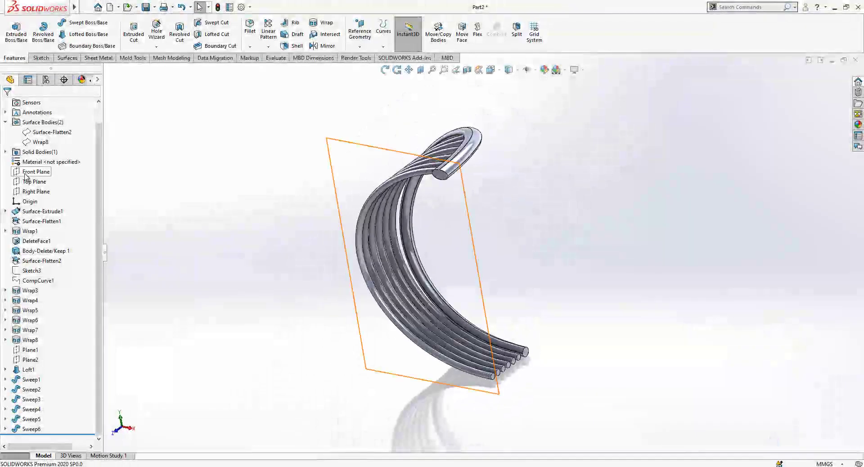
click(327, 46)
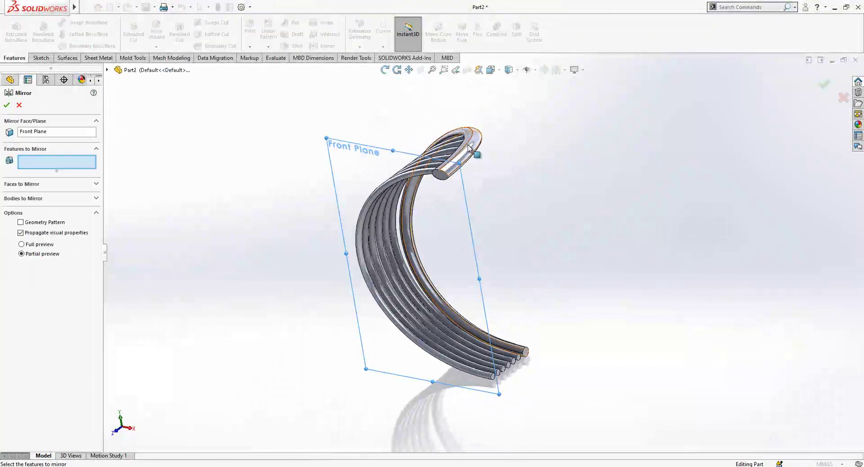
click(469, 146)
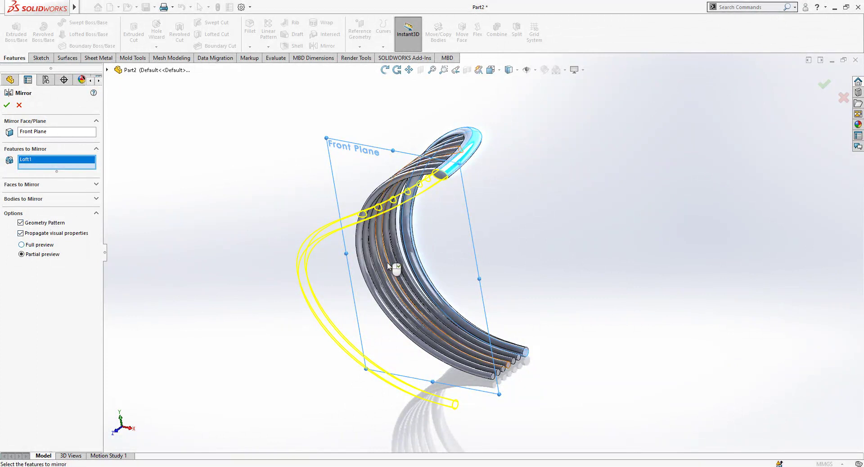
middle_drag(388, 266, 495, 186)
click(495, 170)
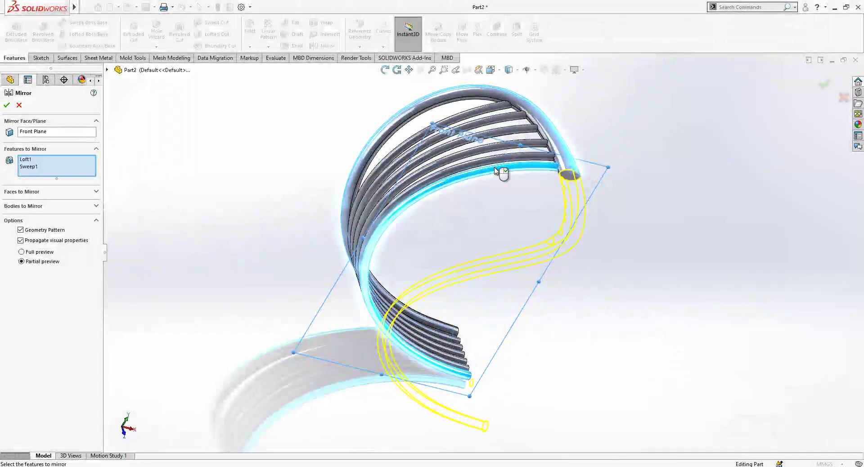
scroll(569, 172, down, 3)
scroll(482, 216, down, 2)
scroll(421, 251, down, 2)
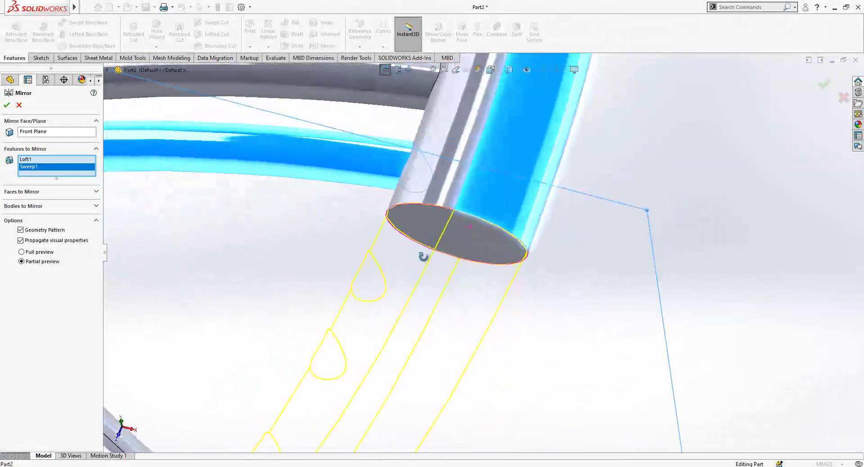
scroll(428, 225, down, 2)
scroll(427, 225, up, 5)
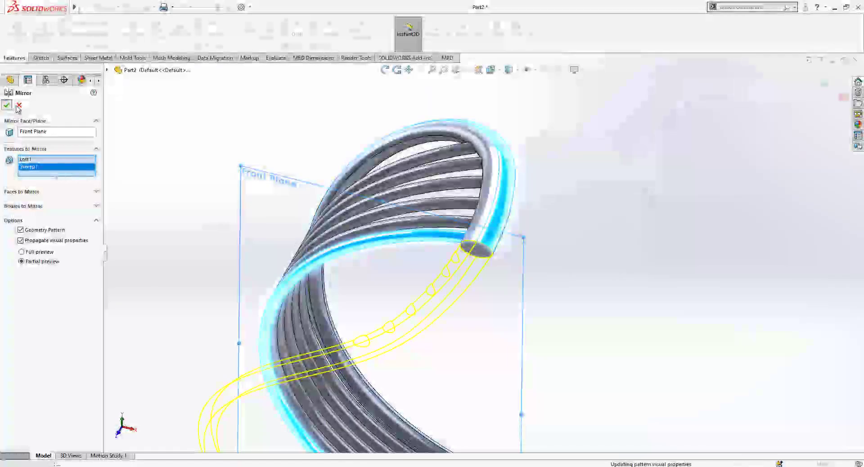
click(19, 106)
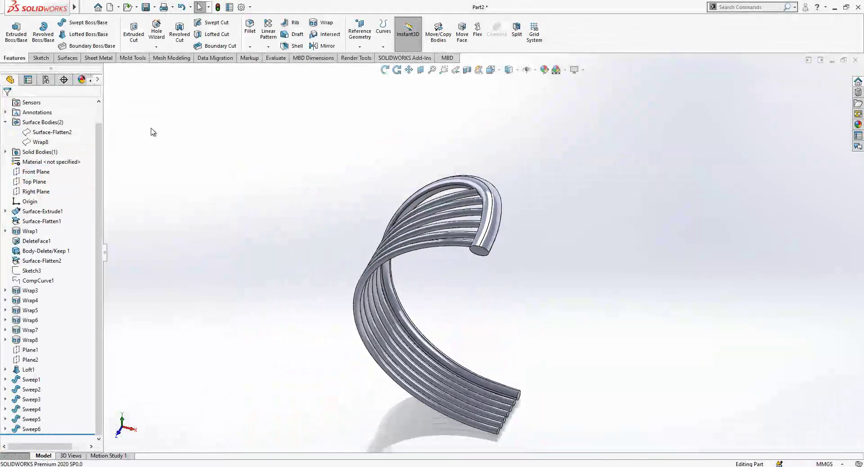
Step: Mirror the swept wire body across the Front Plane as a separate, unmerged body
click(322, 46)
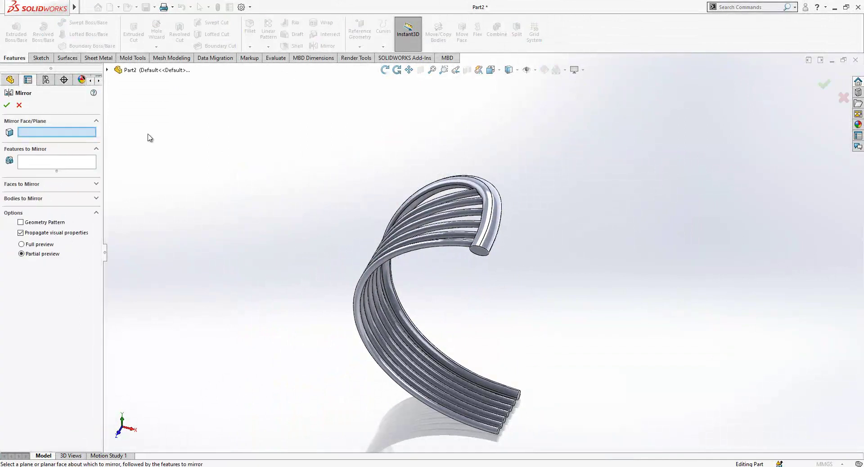
click(21, 223)
click(41, 200)
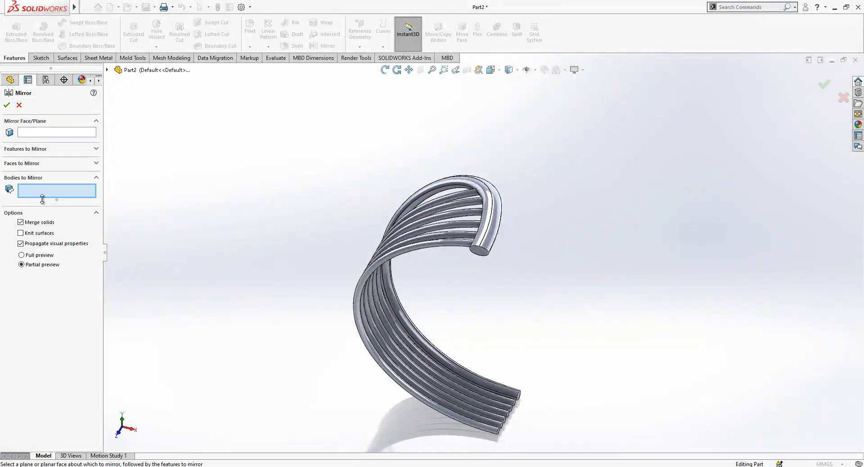
click(491, 224)
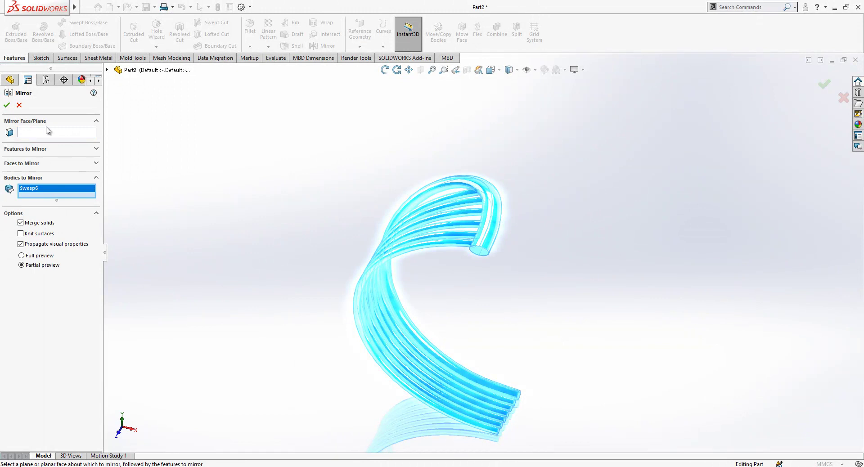
click(62, 132)
click(107, 70)
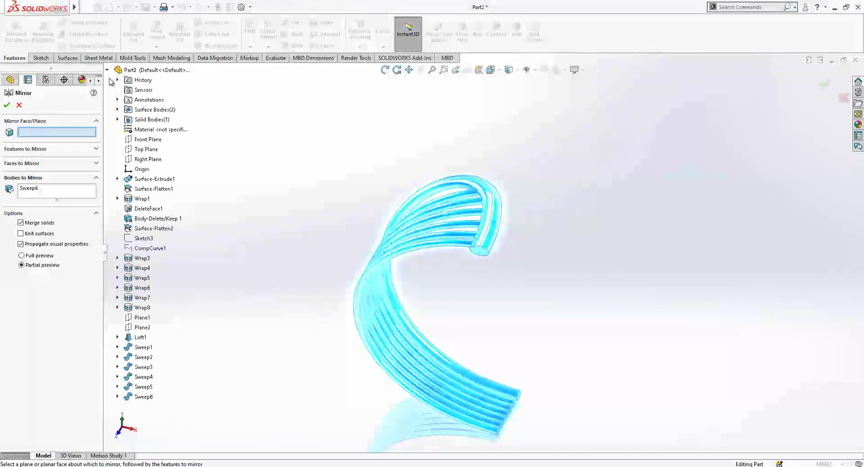
click(148, 139)
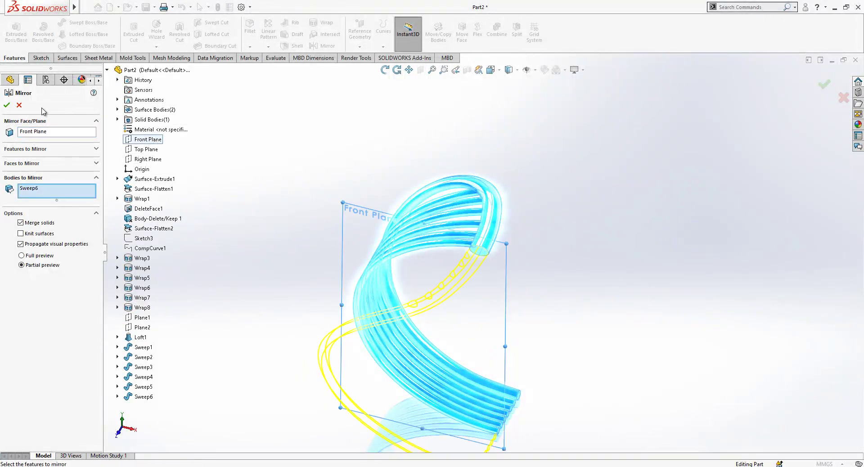
click(47, 223)
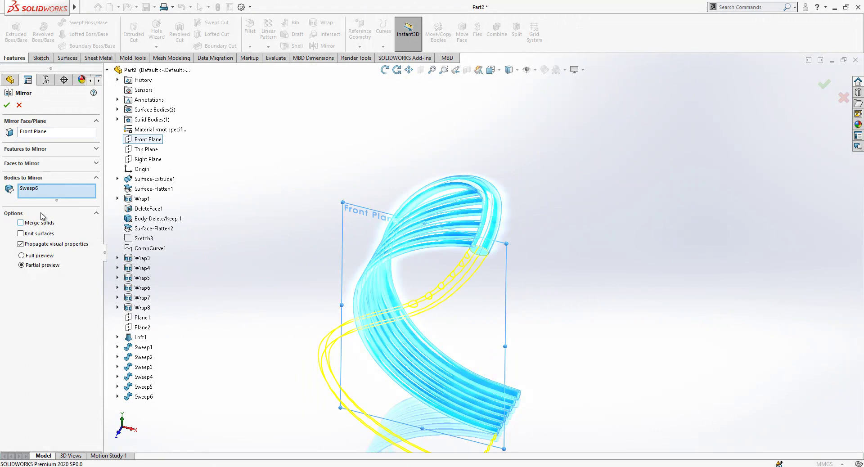
click(7, 105)
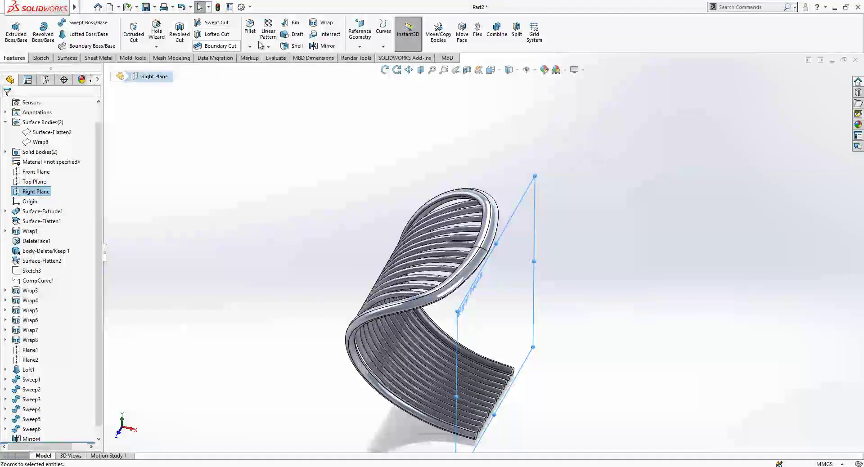
Step: Mirror both wire halves across the Right Plane to complete the cuff
click(321, 44)
click(489, 246)
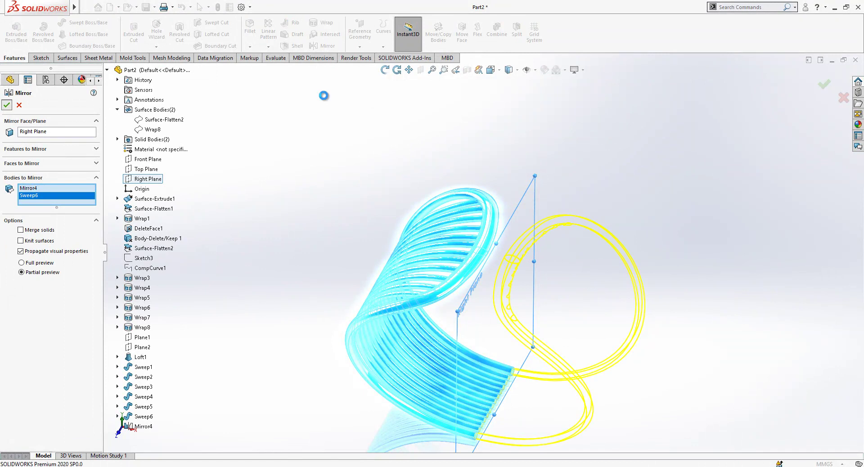
click(824, 84)
Step: Zoom and orbit the model to inspect the band seams
scroll(457, 246, down, 3)
scroll(457, 246, down, 3)
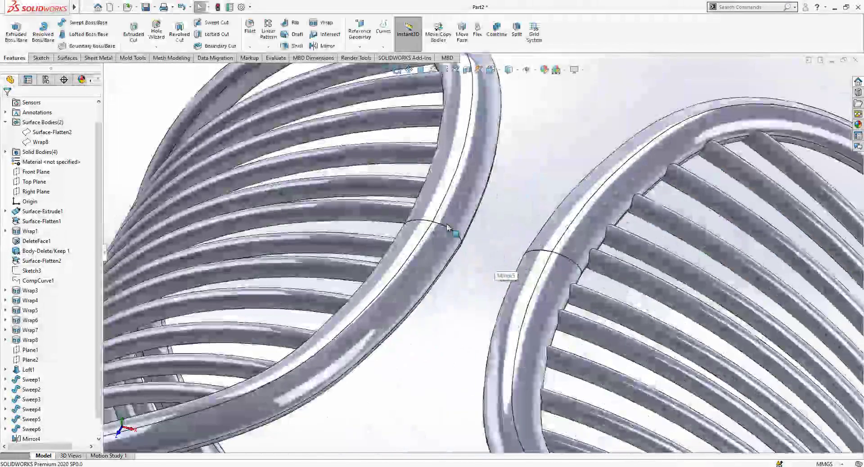
scroll(457, 246, down, 3)
mouse_move(457, 246)
middle_down()
mouse_move(371, 196)
mouse_move(359, 209)
mouse_move(455, 300)
mouse_move(500, 292)
mouse_move(405, 270)
mouse_move(379, 331)
middle_up()
scroll(375, 280, down, 3)
scroll(374, 280, down, 3)
scroll(374, 280, down, 3)
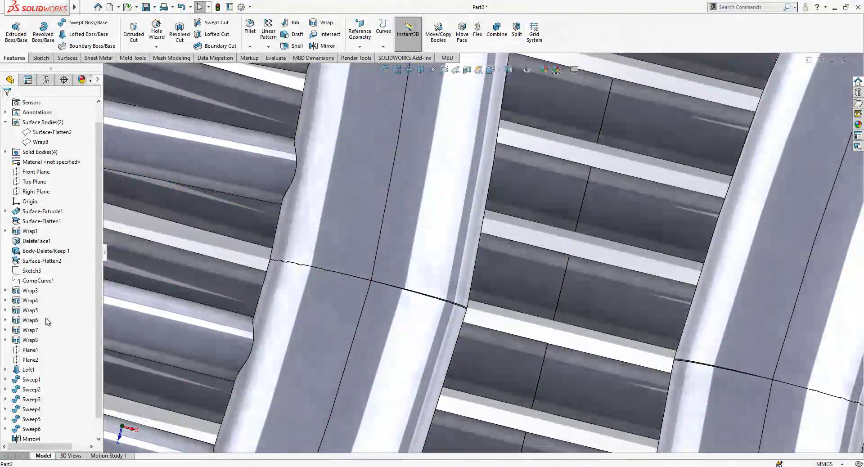
Step: Set Loft1's start constraint to Normal To Profile and accept the change
click(33, 366)
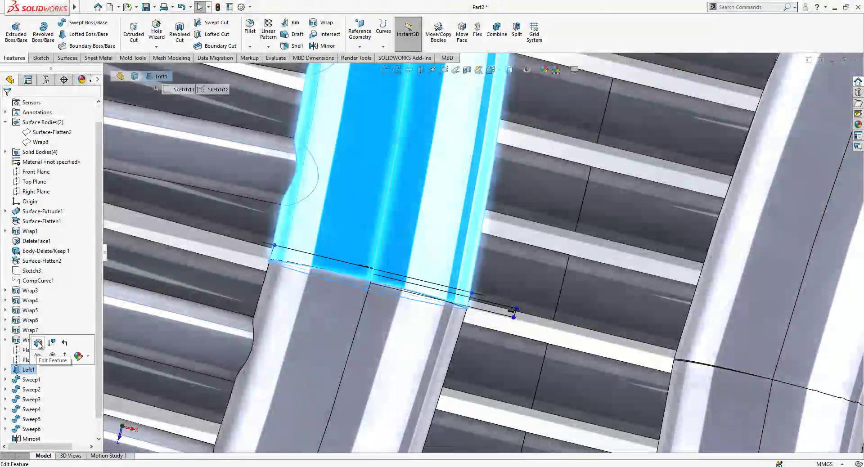
double_click(429, 290)
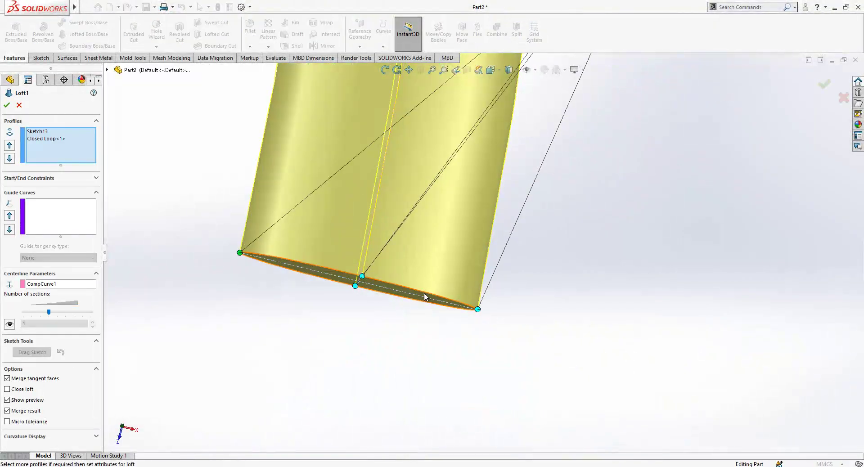
click(56, 179)
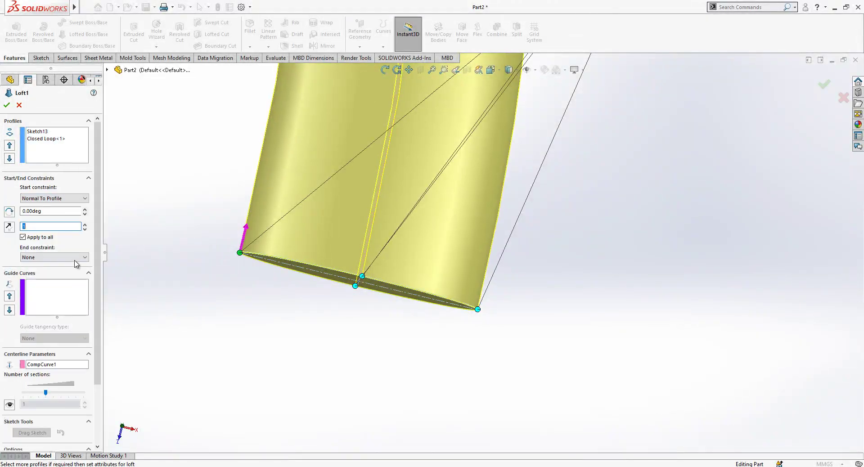
click(66, 278)
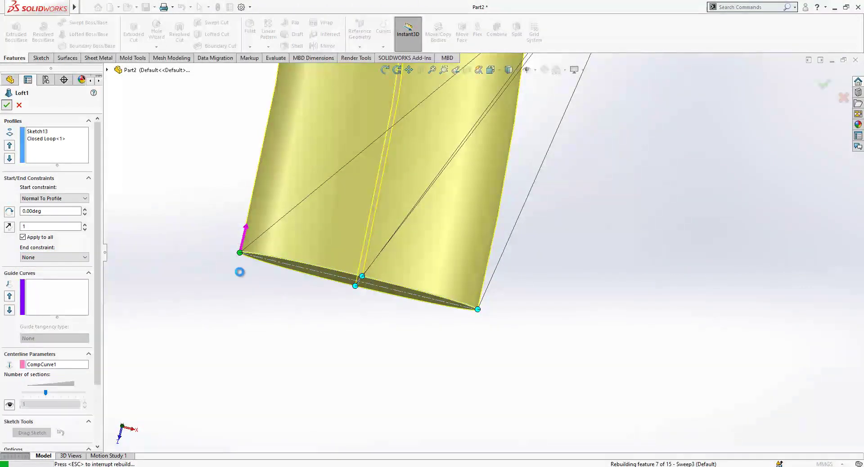
key(Return)
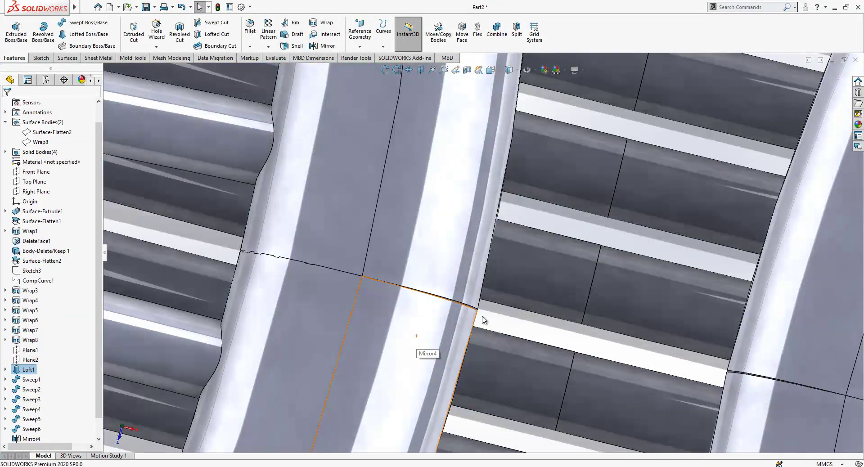
Step: Orbit and zoom in on the rebuilt cuff to examine a seam close-up
mouse_move(419, 341)
middle_down()
mouse_move(476, 314)
mouse_move(463, 389)
middle_up()
scroll(476, 314, up, 10)
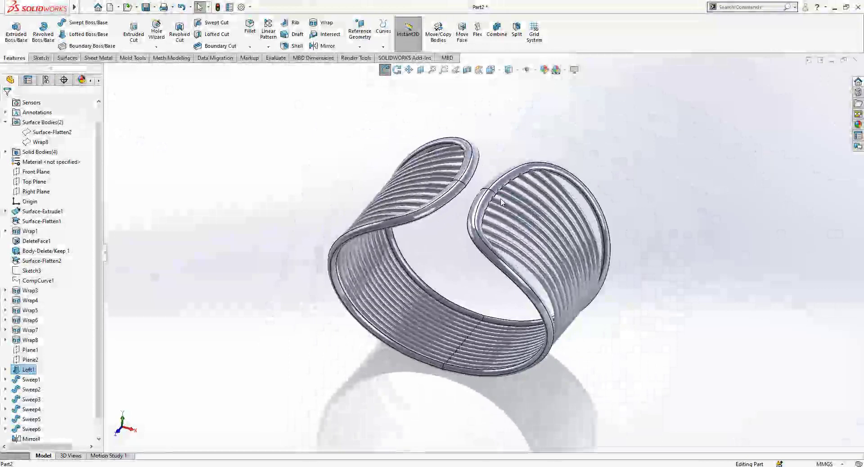
scroll(464, 389, down, 8)
scroll(511, 305, down, 5)
scroll(511, 247, down, 3)
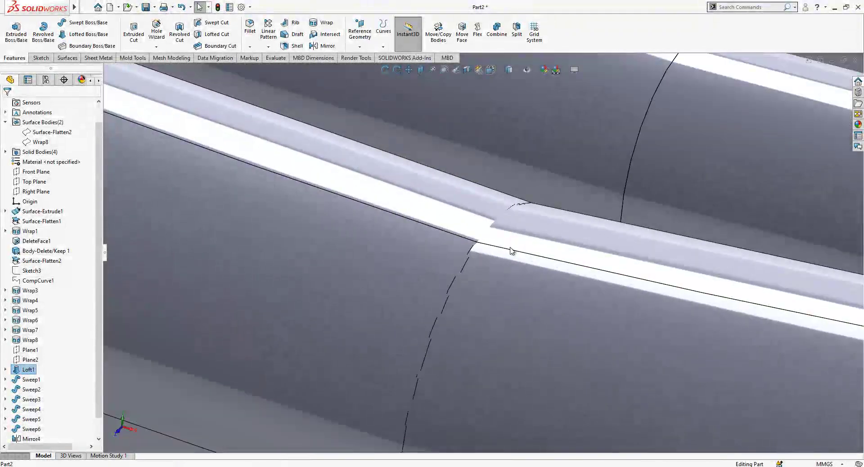
mouse_move(512, 252)
middle_down()
mouse_move(548, 198)
mouse_move(492, 241)
mouse_move(493, 226)
middle_up()
scroll(492, 241, up, 5)
scroll(492, 241, up, 5)
scroll(494, 225, up, 3)
Step: Orbit to a tilted view showing the whole rebuilt cuff
mouse_move(469, 304)
middle_down()
mouse_move(557, 187)
mouse_move(554, 243)
middle_up()
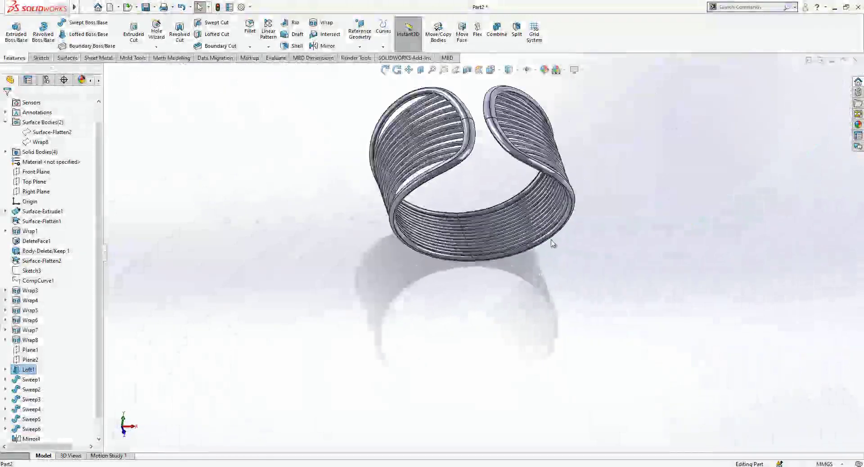
scroll(553, 243, down, 6)
scroll(484, 116, down, 2)
scroll(353, 181, up, 5)
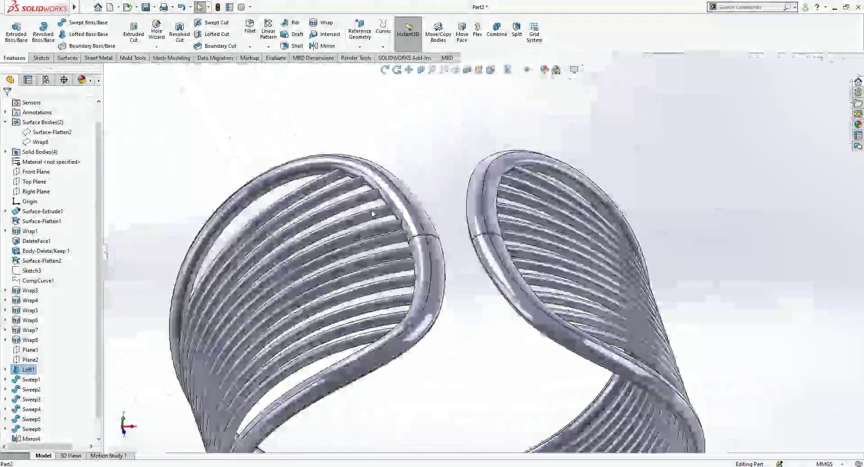
mouse_move(353, 181)
middle_down()
mouse_move(394, 180)
mouse_move(393, 235)
middle_up()
scroll(394, 235, down, 2)
scroll(312, 257, down, 2)
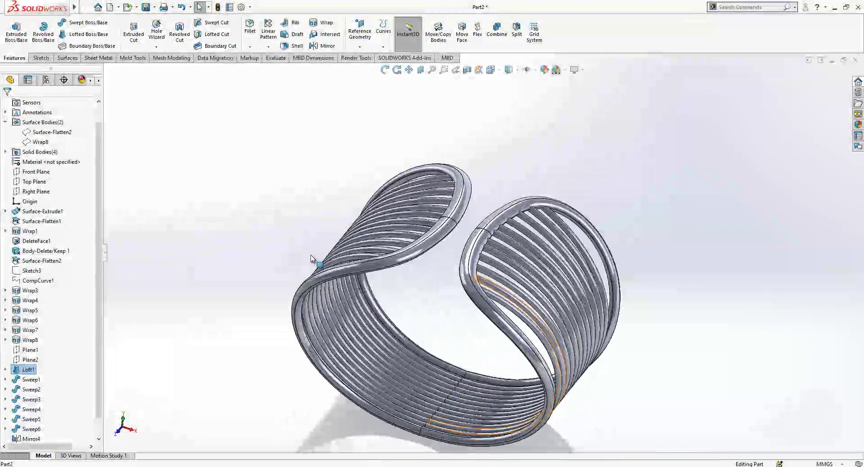
Step: Expand the Solid Bodies(4) folder to list the cuff's four bodies
click(5, 152)
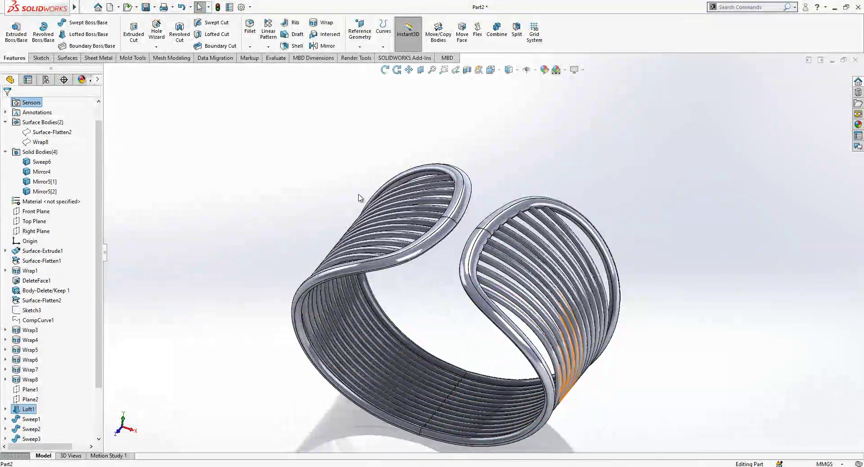
scroll(360, 198, up, 2)
mouse_move(360, 198)
middle_down()
mouse_move(590, 127)
mouse_move(498, 212)
mouse_move(411, 251)
middle_up()
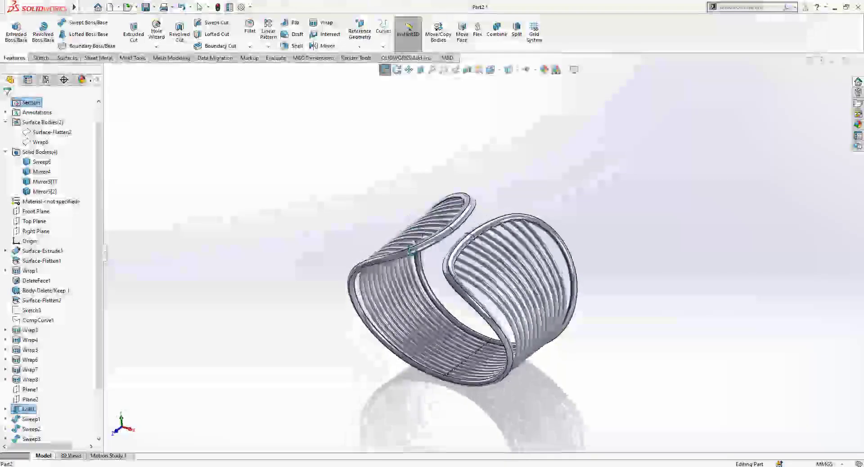
Step: Zoom to fit the whole cuff and rotate it to a final viewing angle
click(491, 69)
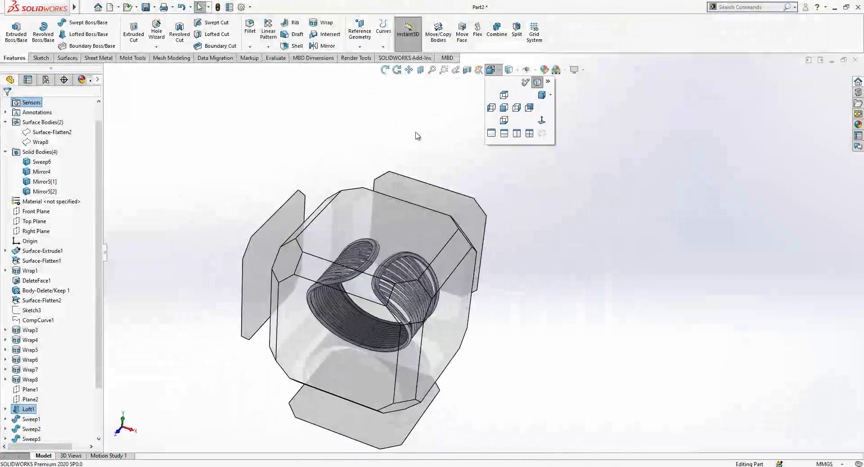
key(f)
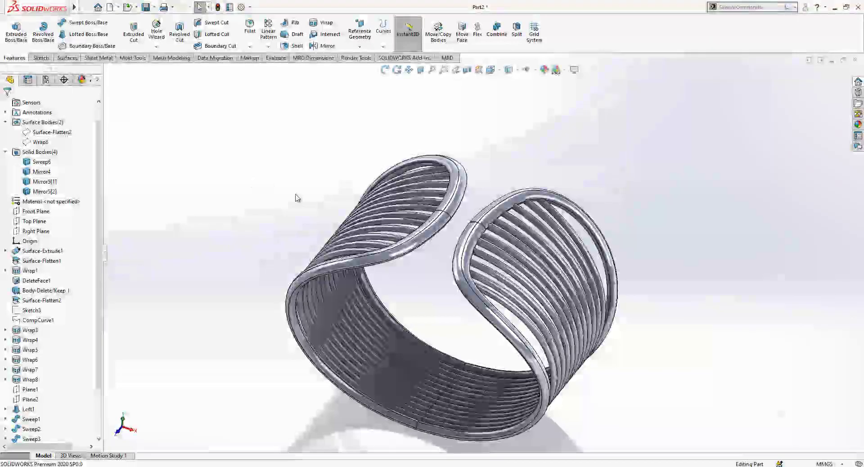
middle_drag(417, 289, 442, 295)
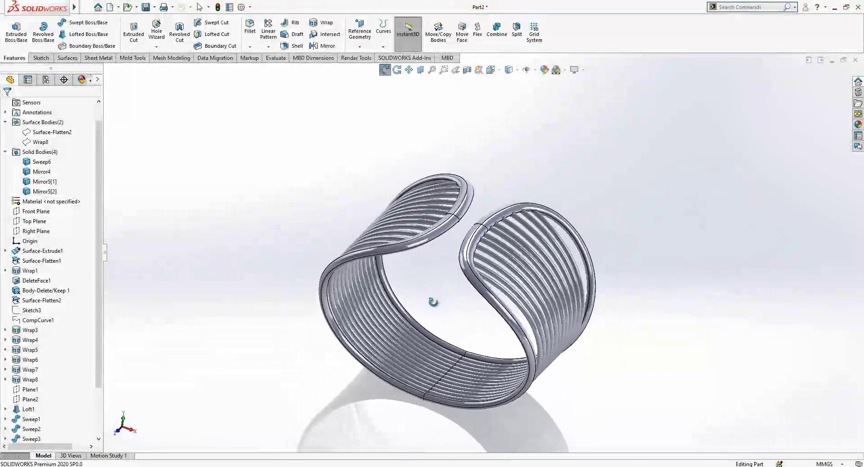
drag(441, 295, 495, 306)
key(Escape)
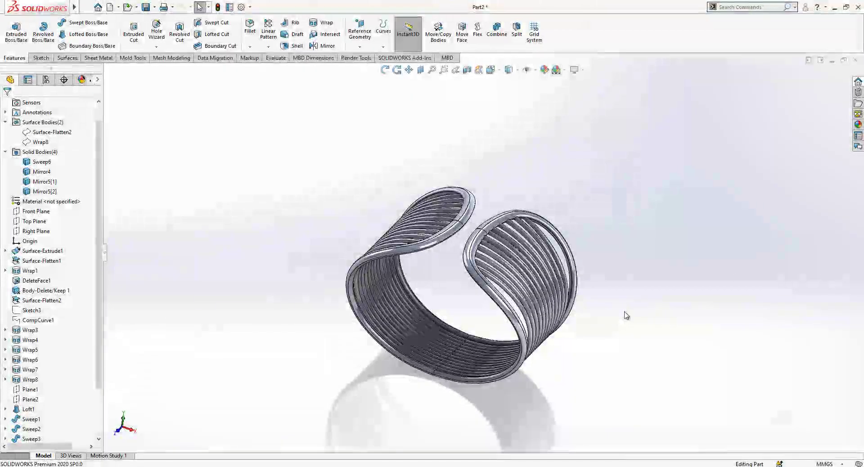